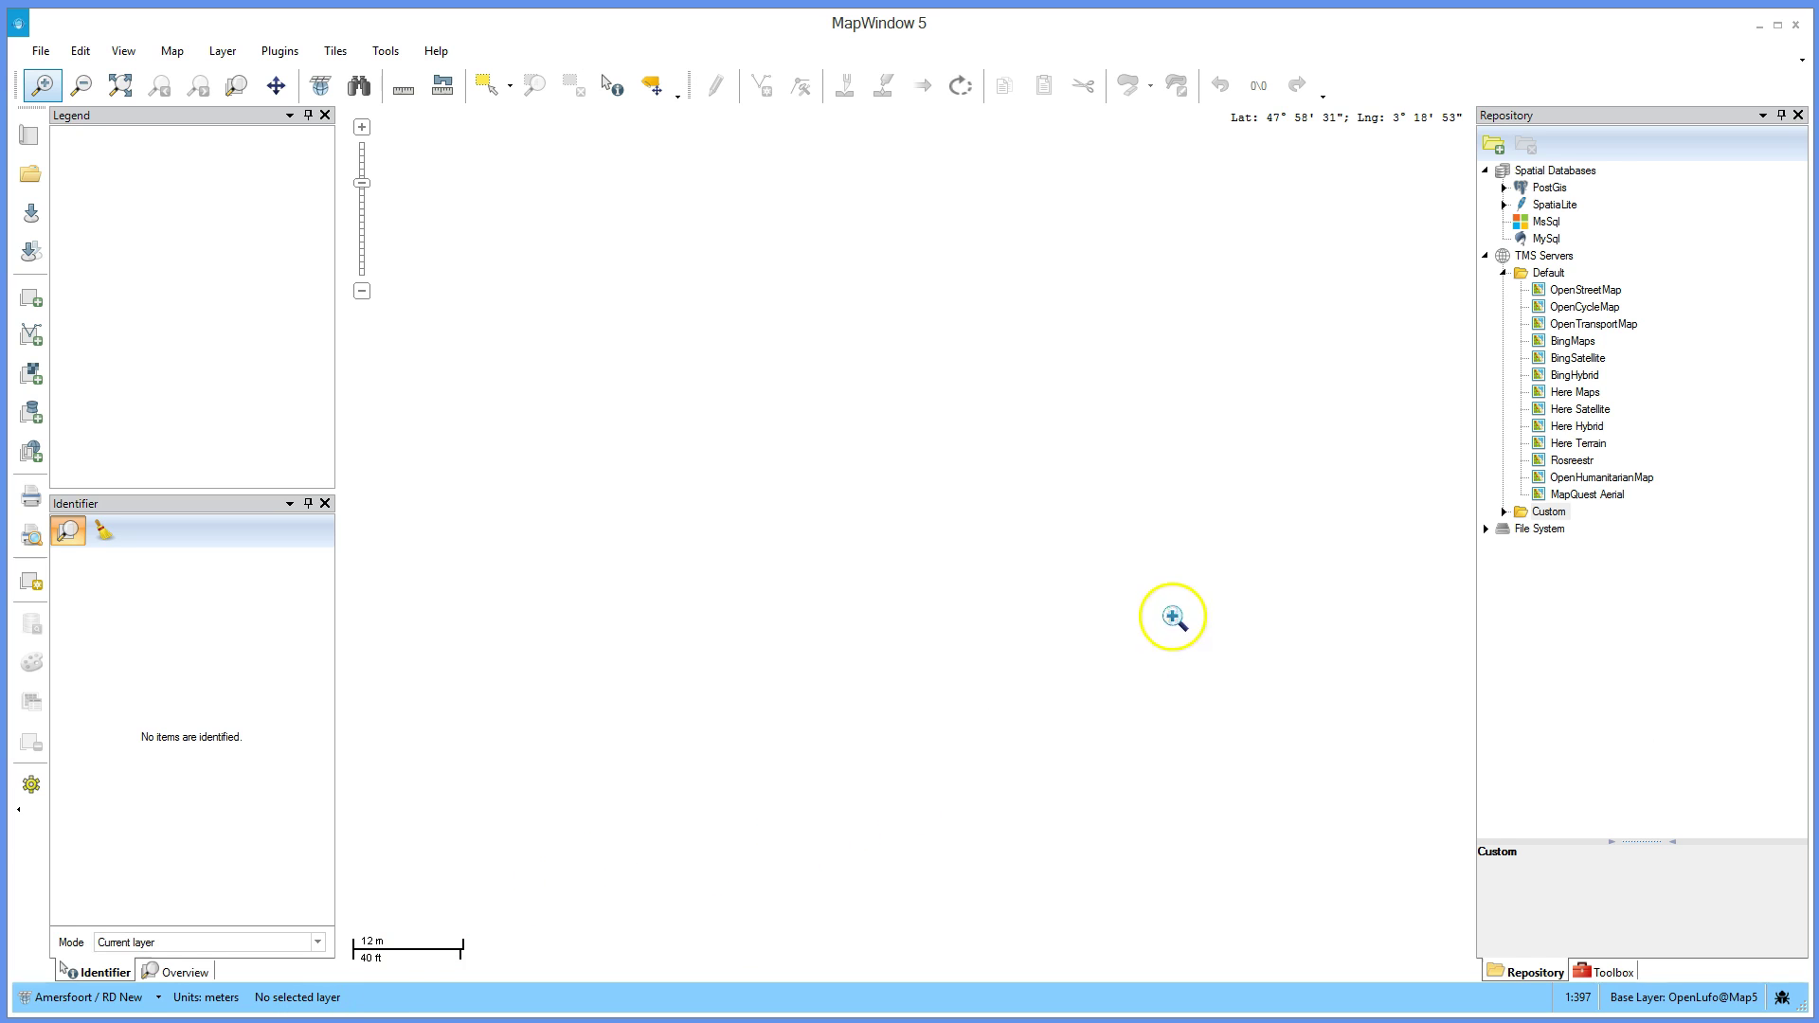
# - Add OpenLufo@Map5 from the custom tile servers as the satellite base layer
pyautogui.click(1504, 513)
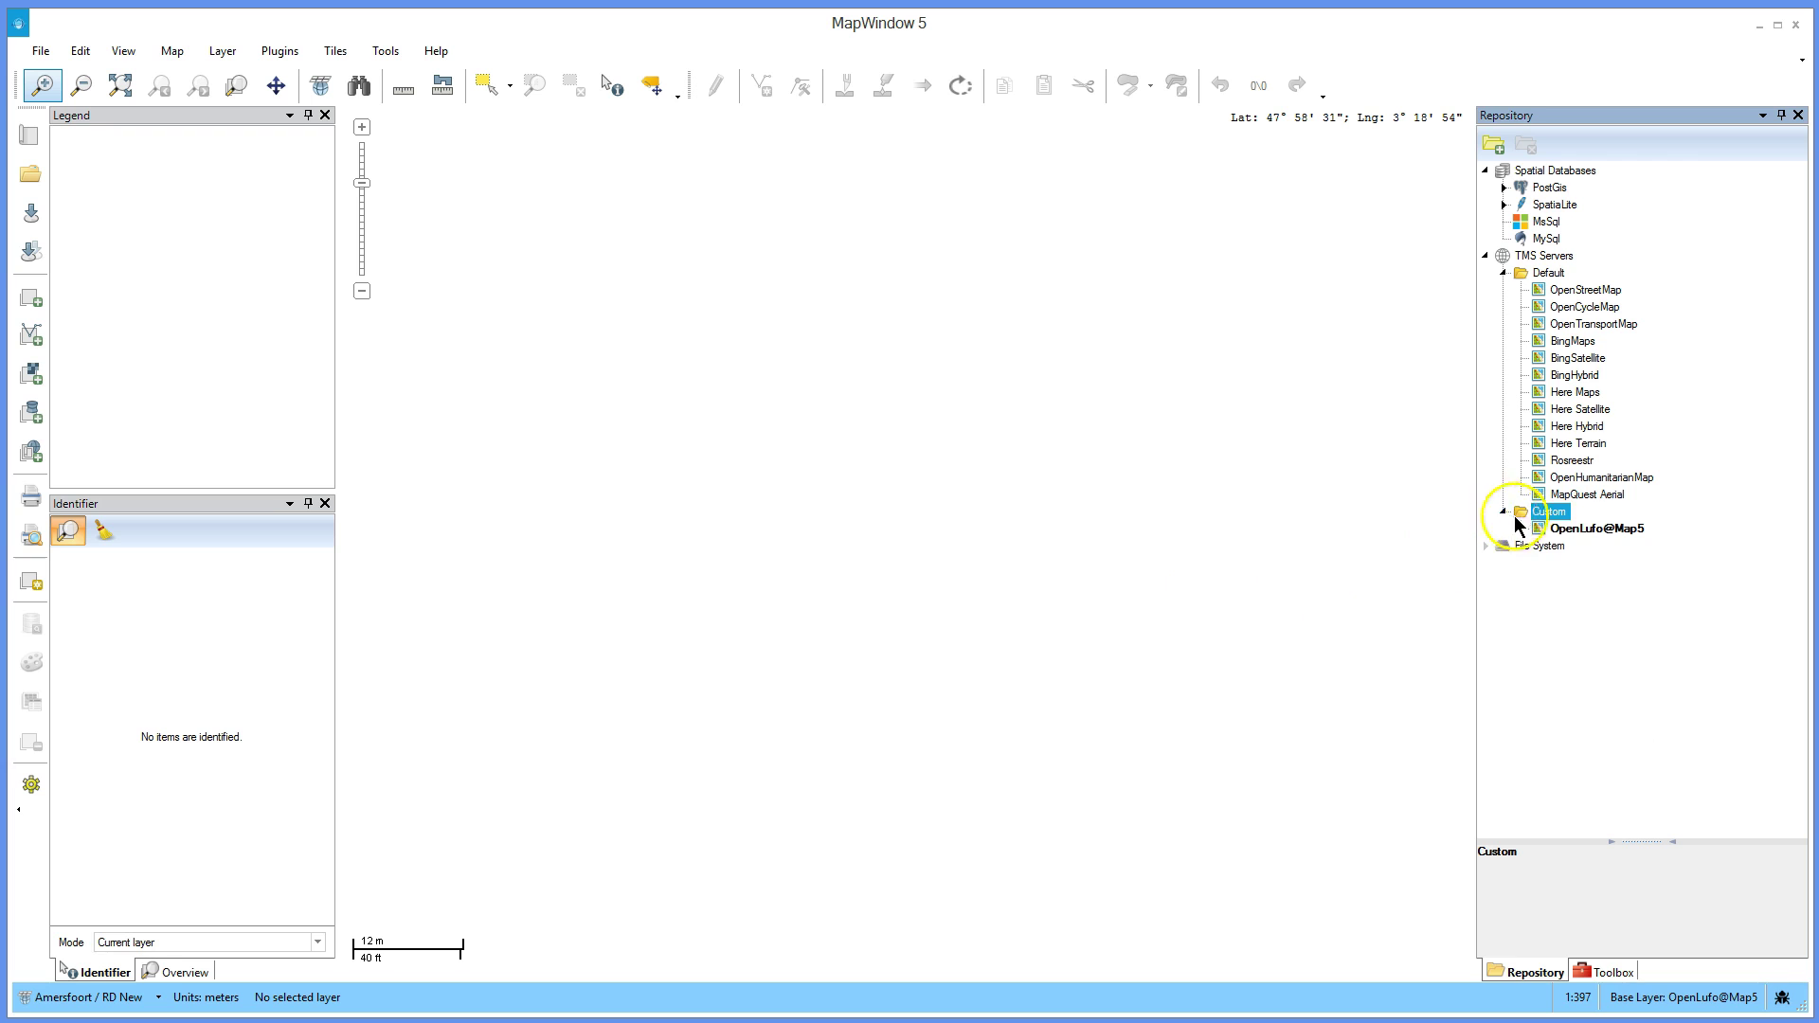
pyautogui.doubleClick(1587, 533)
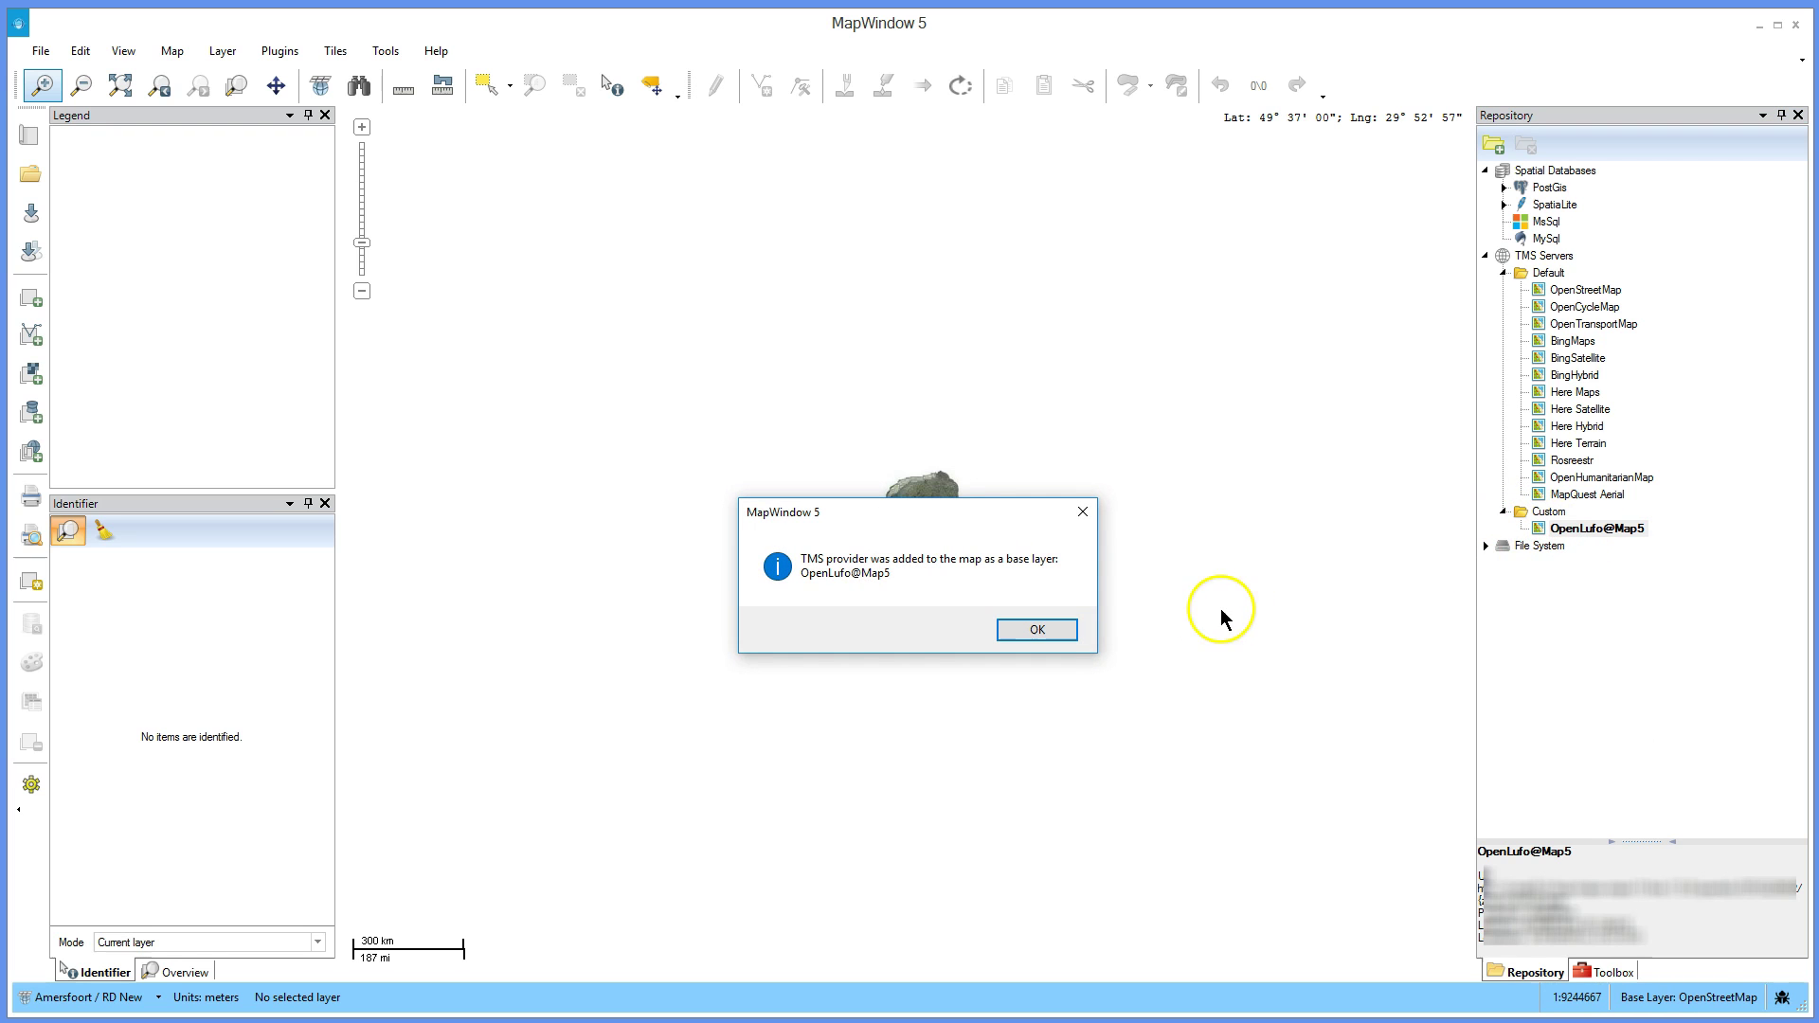
pyautogui.click(1054, 633)
# - Zoom in on the northern Netherlands and frame a Wadden island
pyautogui.moveTo(900, 486); pyautogui.dragTo(931, 519)
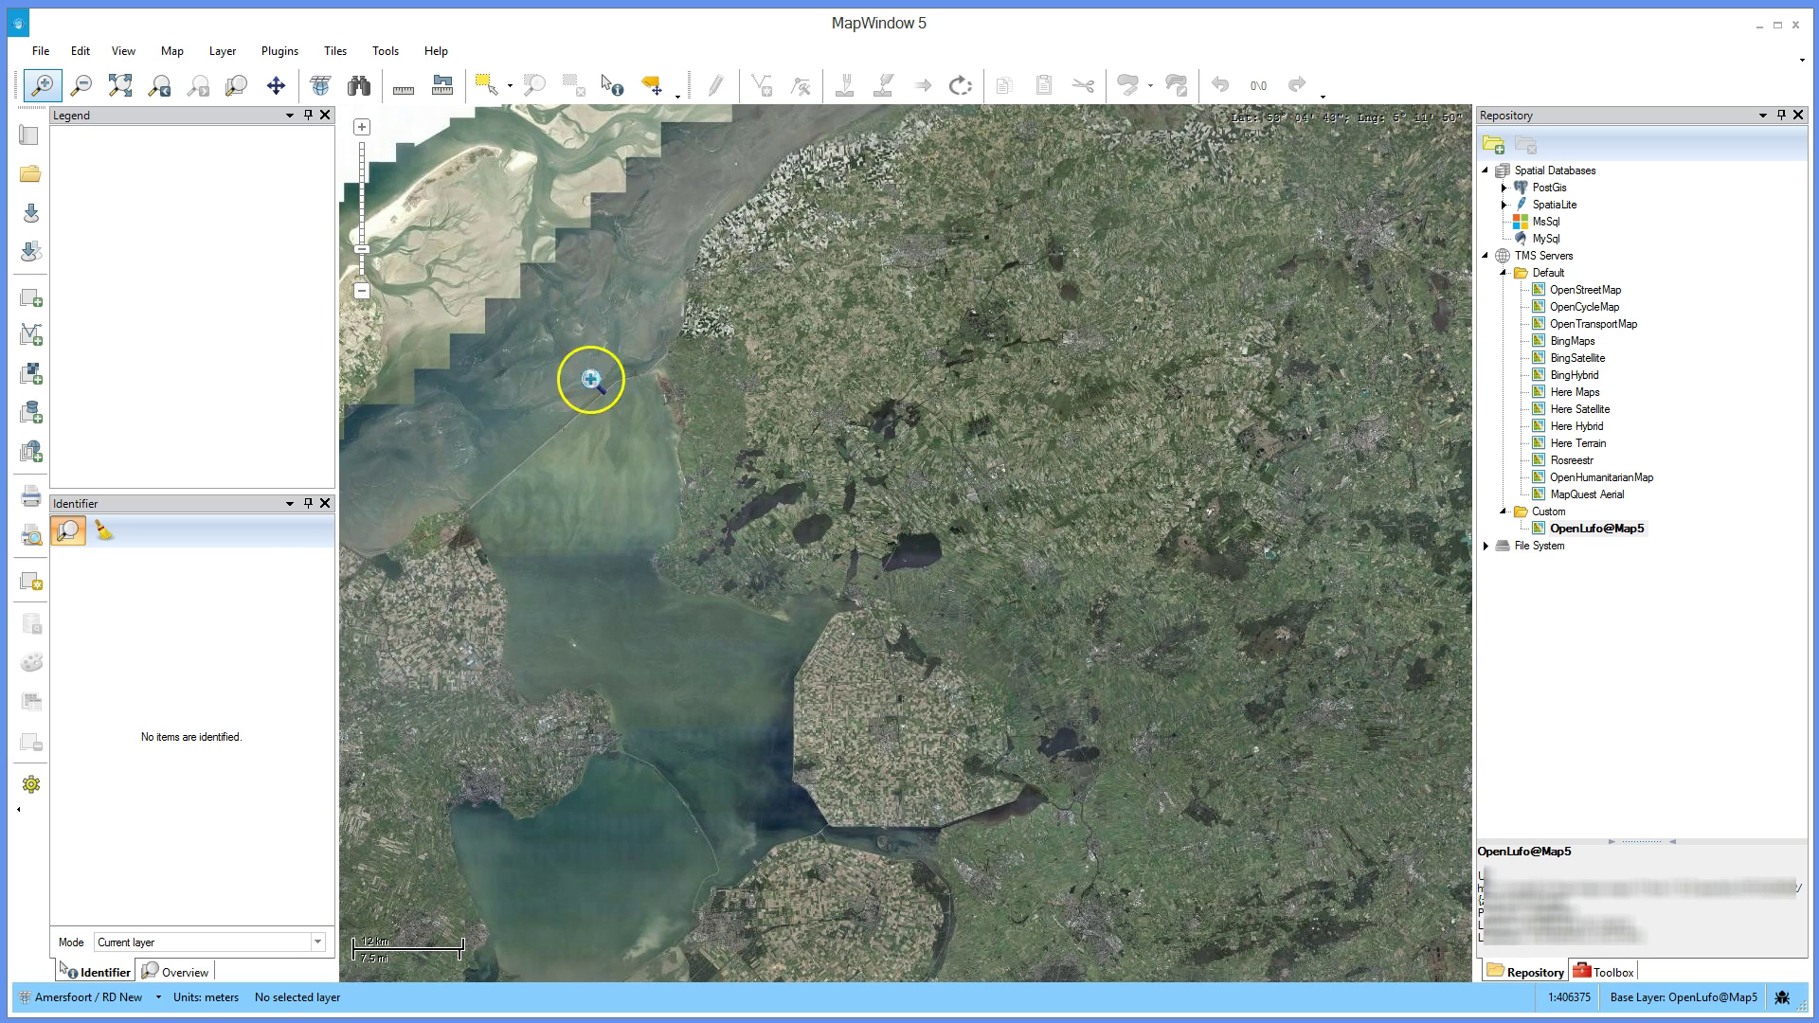
pyautogui.moveTo(965, 373); pyautogui.dragTo(862, 698)
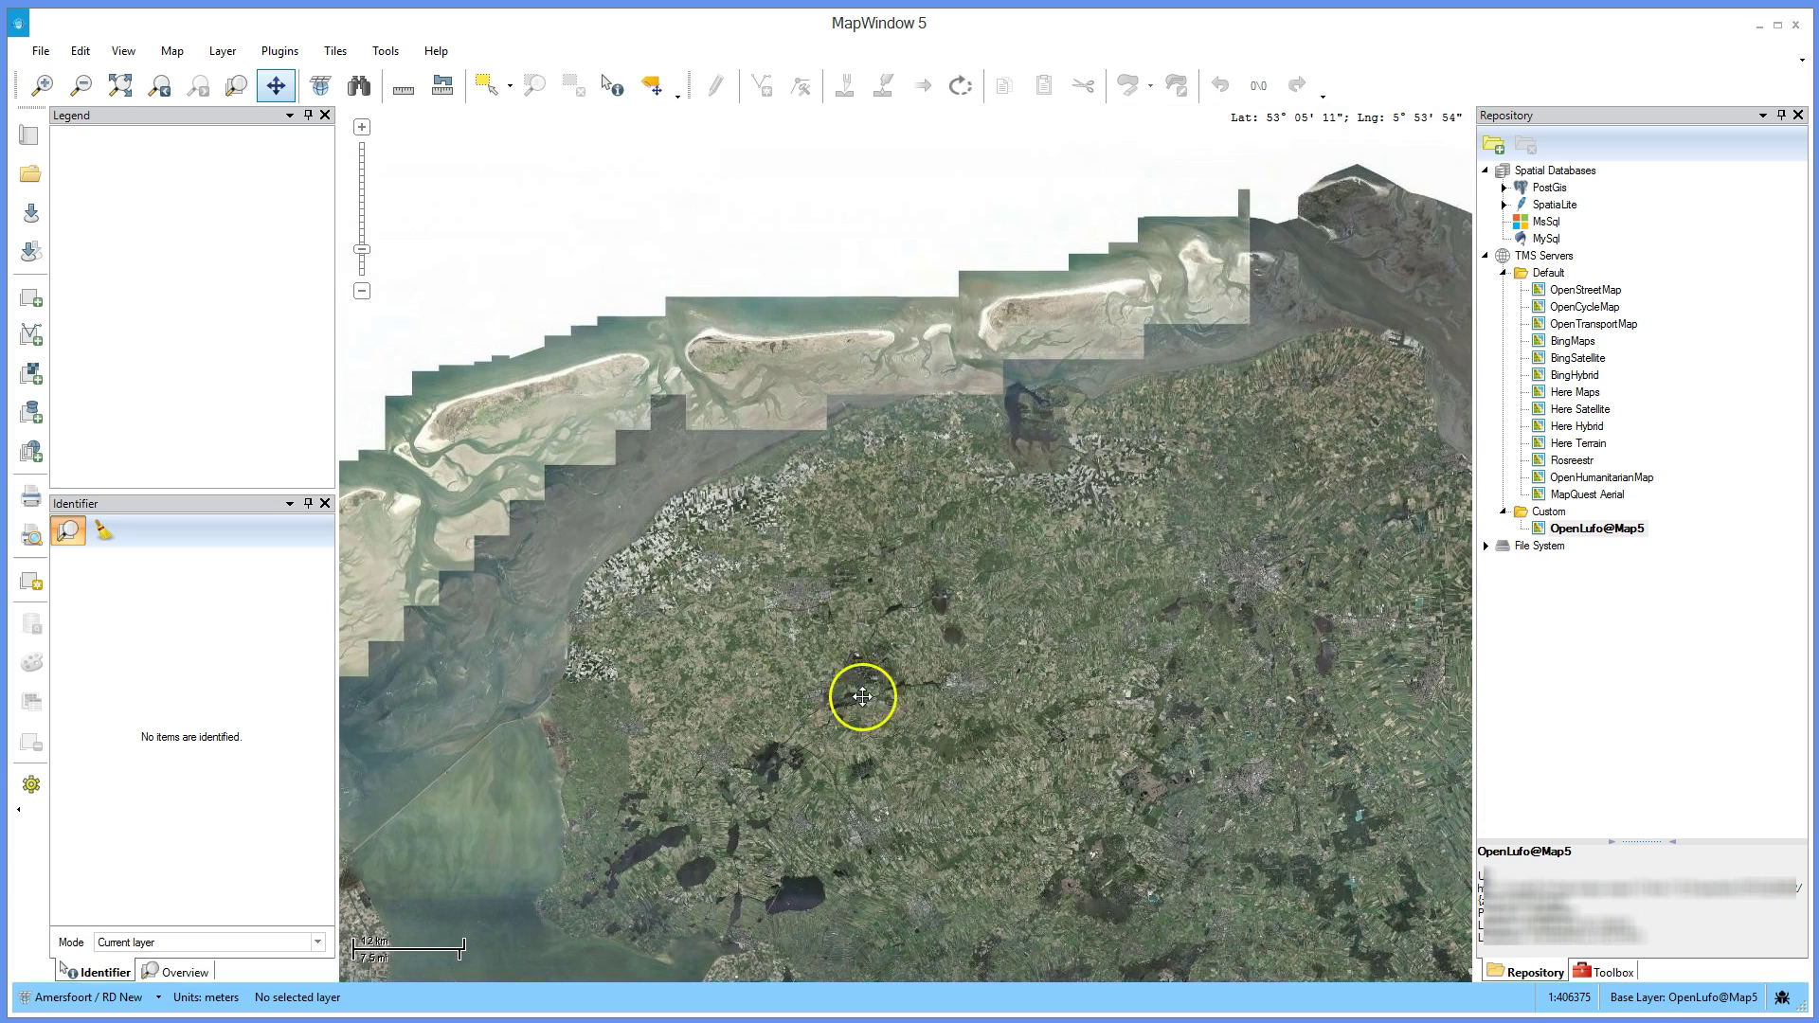
pyautogui.moveTo(893, 310); pyautogui.dragTo(1167, 435)
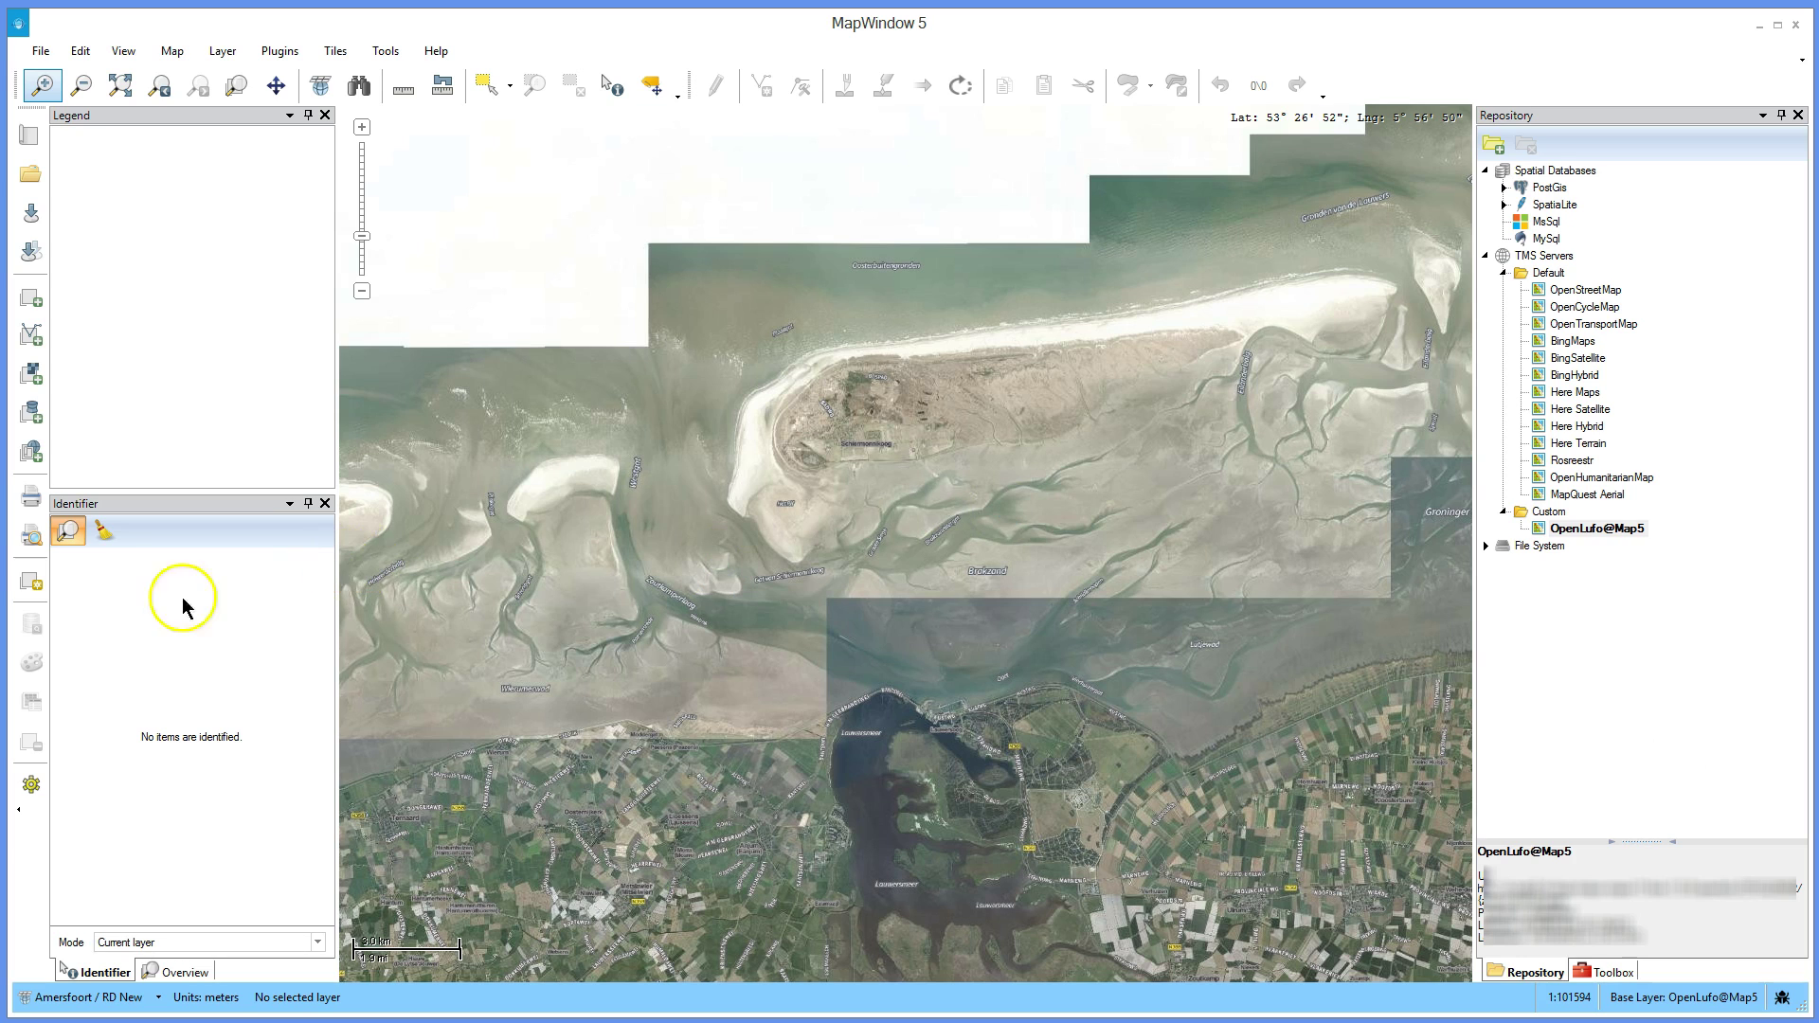
pyautogui.click(46, 584)
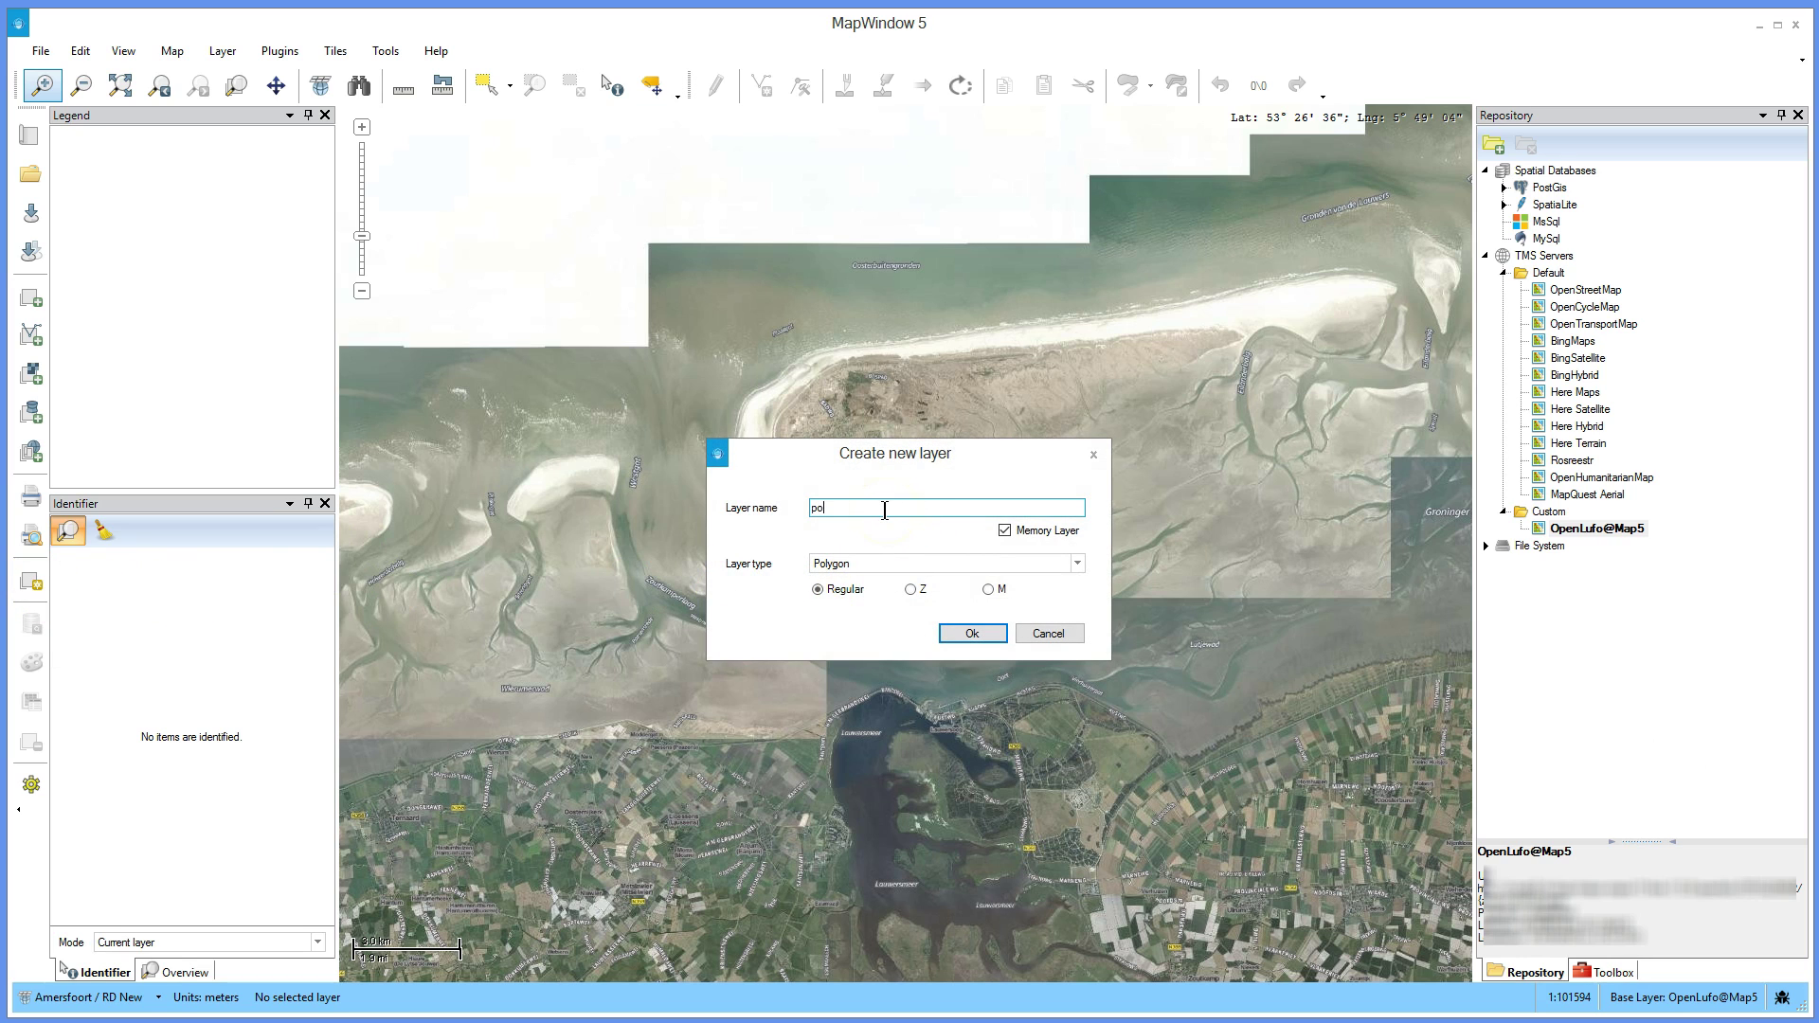
# - Create a Point layer named point and a Polyline layer named line
pyautogui.click(885, 565)
pyautogui.click(891, 585)
pyautogui.click(971, 633)
pyautogui.click(41, 575)
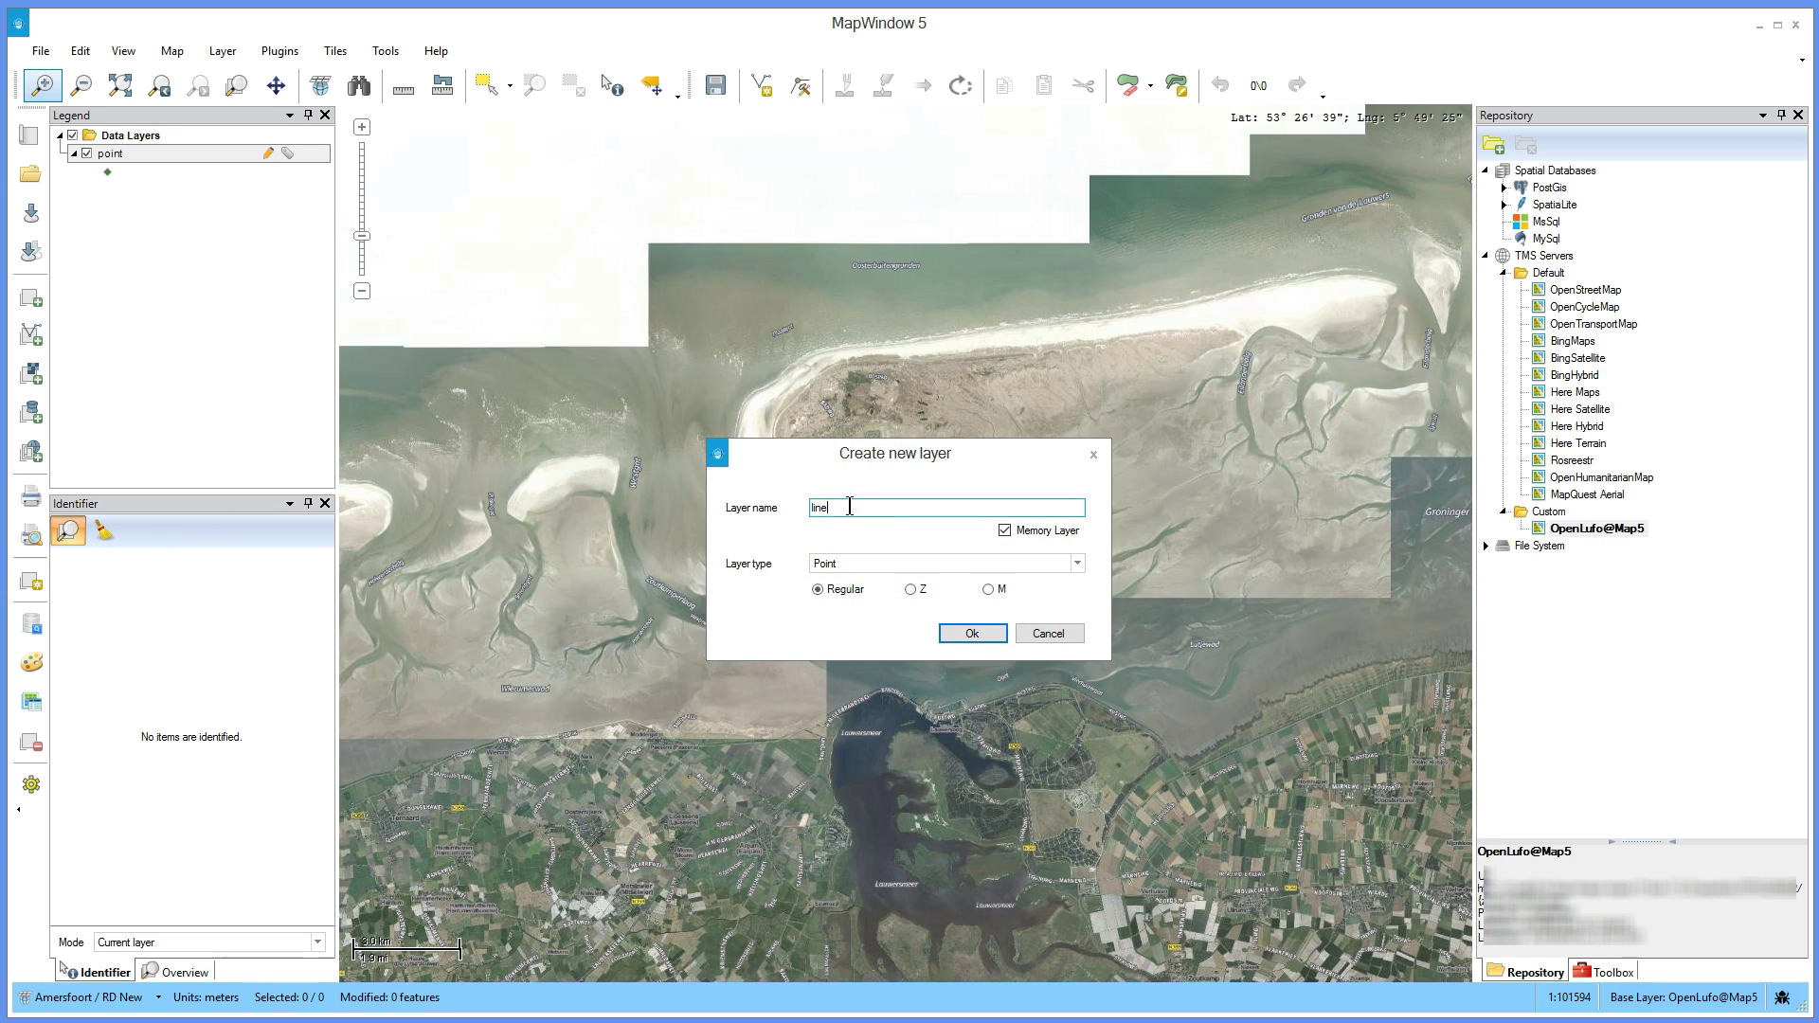
pyautogui.click(861, 567)
pyautogui.click(862, 603)
pyautogui.click(972, 632)
# - Create a third layer named polygon with Polygon geometry
pyautogui.click(31, 581)
pyautogui.click(865, 563)
pyautogui.click(864, 623)
pyautogui.click(972, 632)
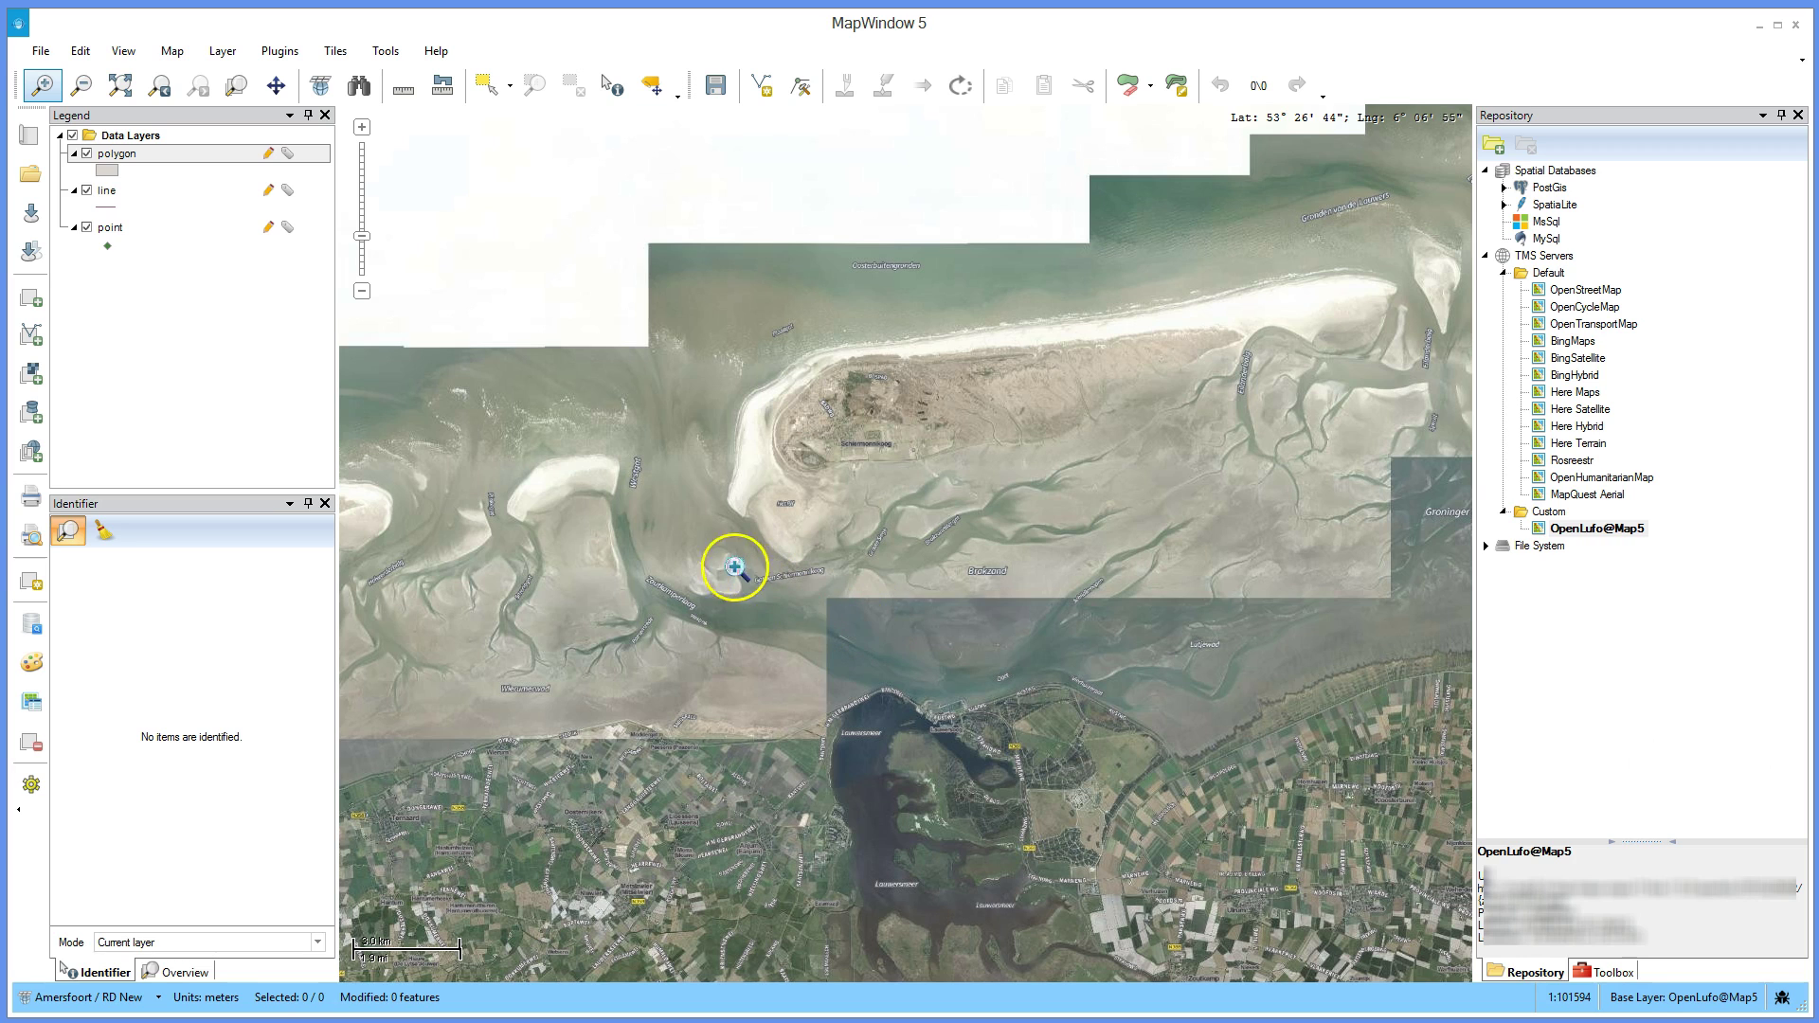
# - Move polygon to the bottom of the legend and line below point, then select point
pyautogui.moveTo(157, 154); pyautogui.dragTo(151, 237)
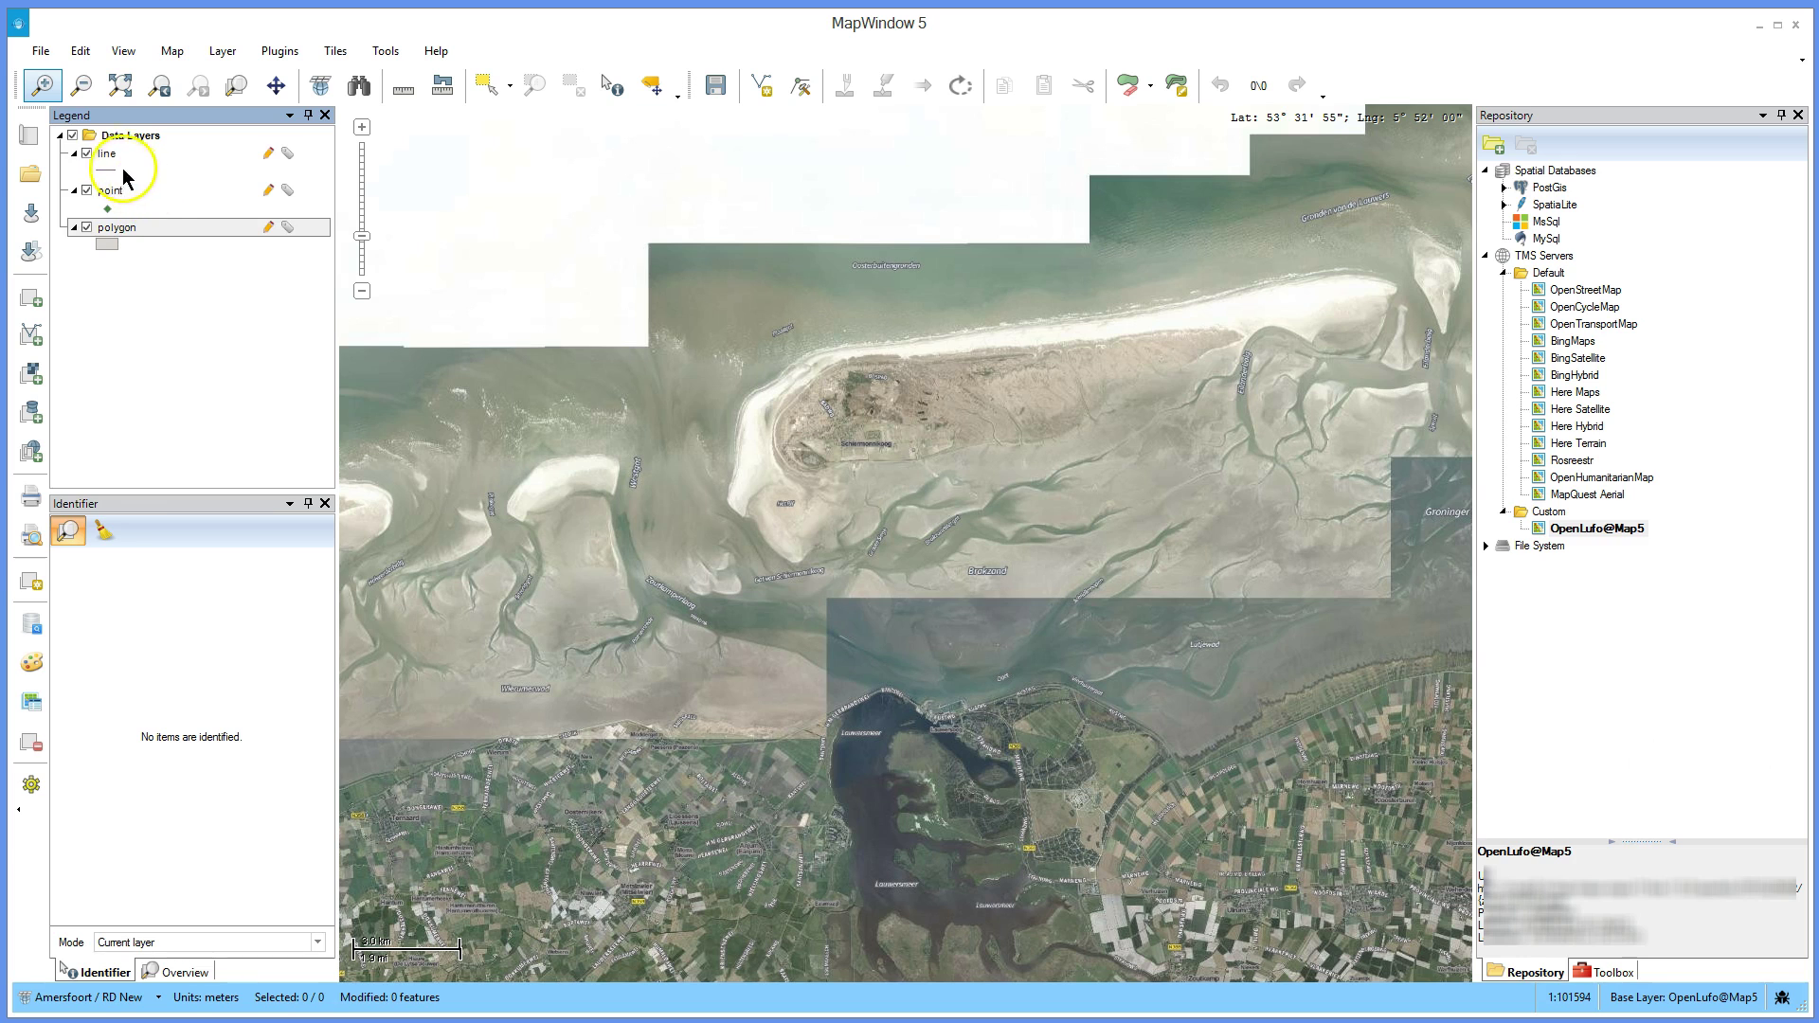
pyautogui.moveTo(111, 163)
pyautogui.mouseDown()
pyautogui.moveTo(110, 206)
pyautogui.moveTo(110, 190)
pyautogui.mouseUp()
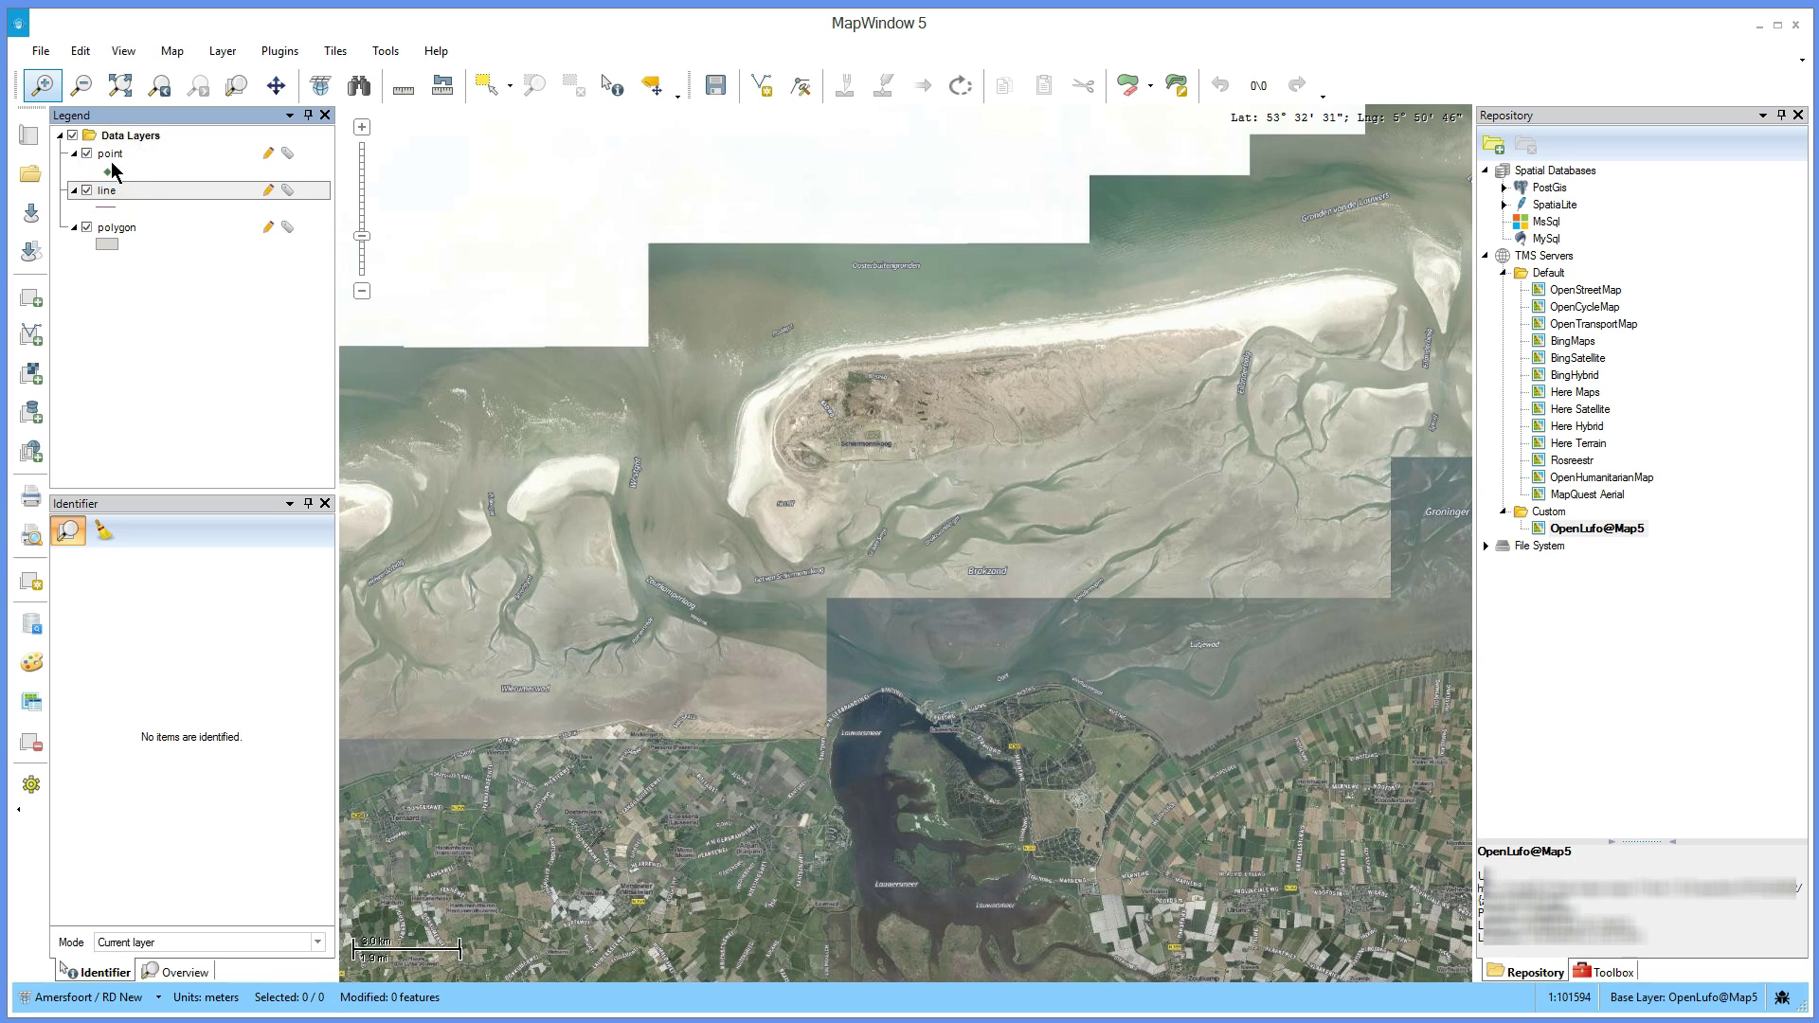
pyautogui.click(114, 161)
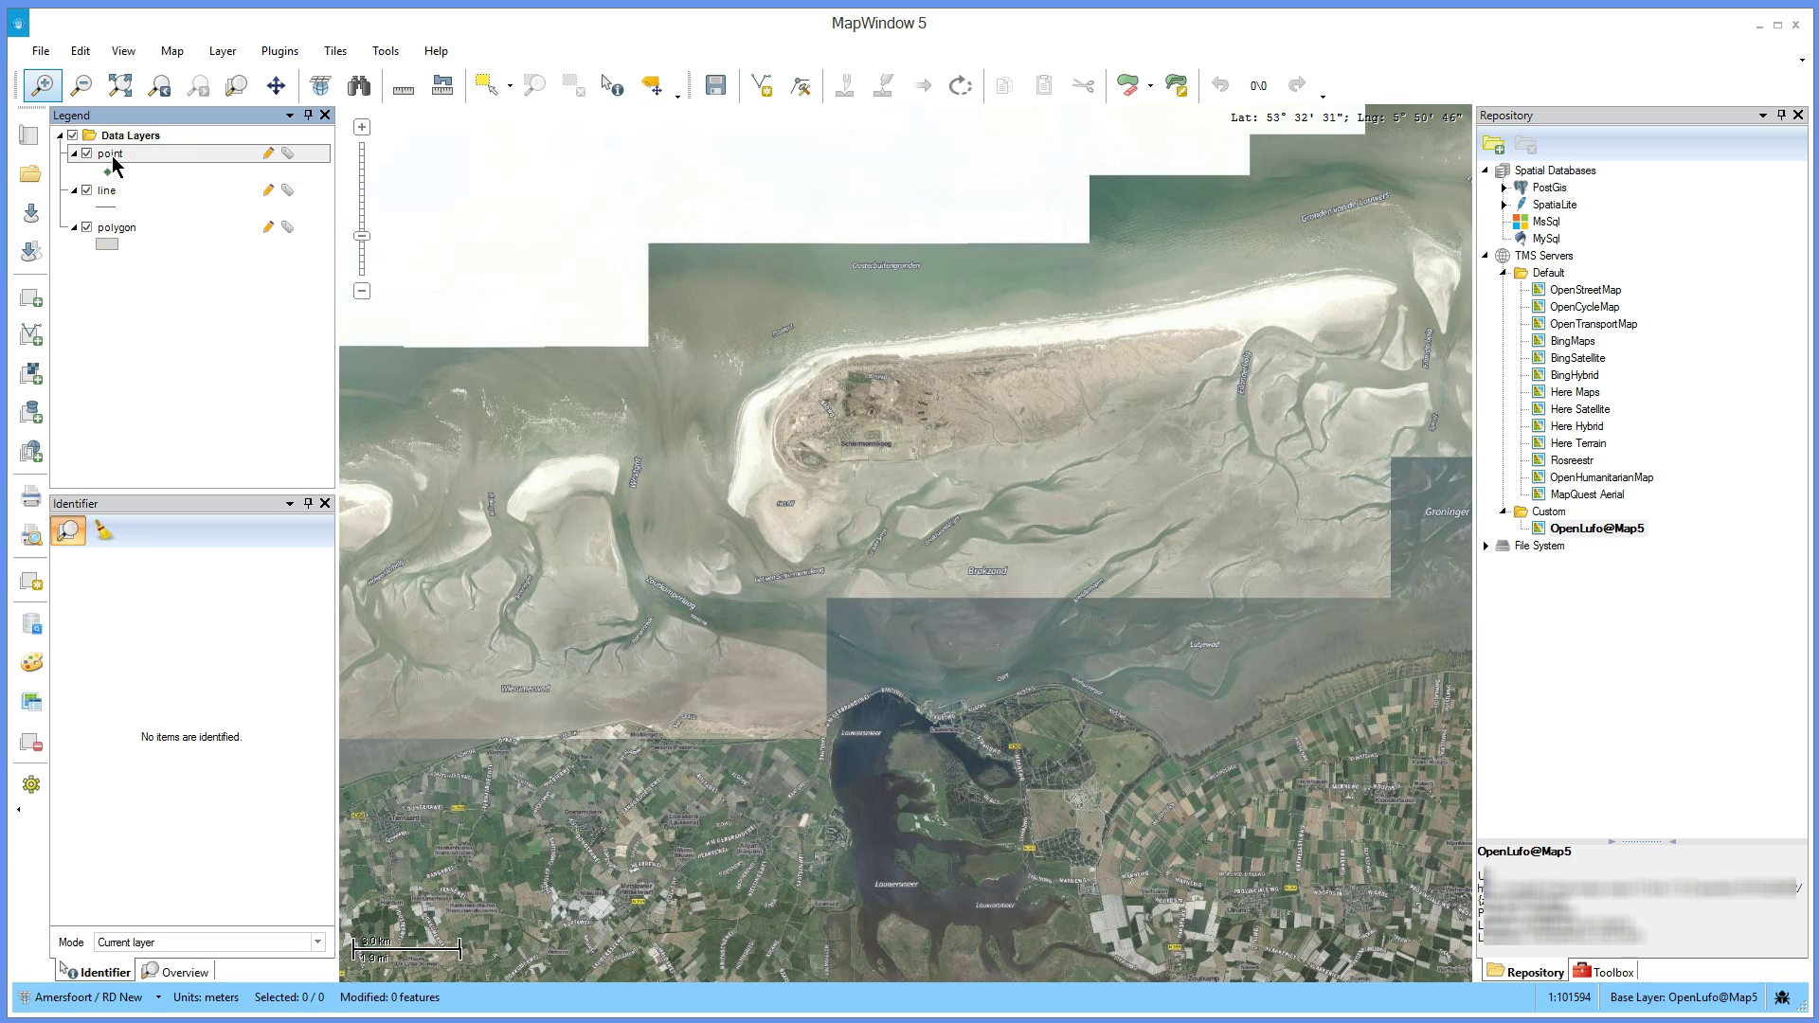
# - Add the first four points on the tidal flats, confirming each point's attributes
pyautogui.click(763, 87)
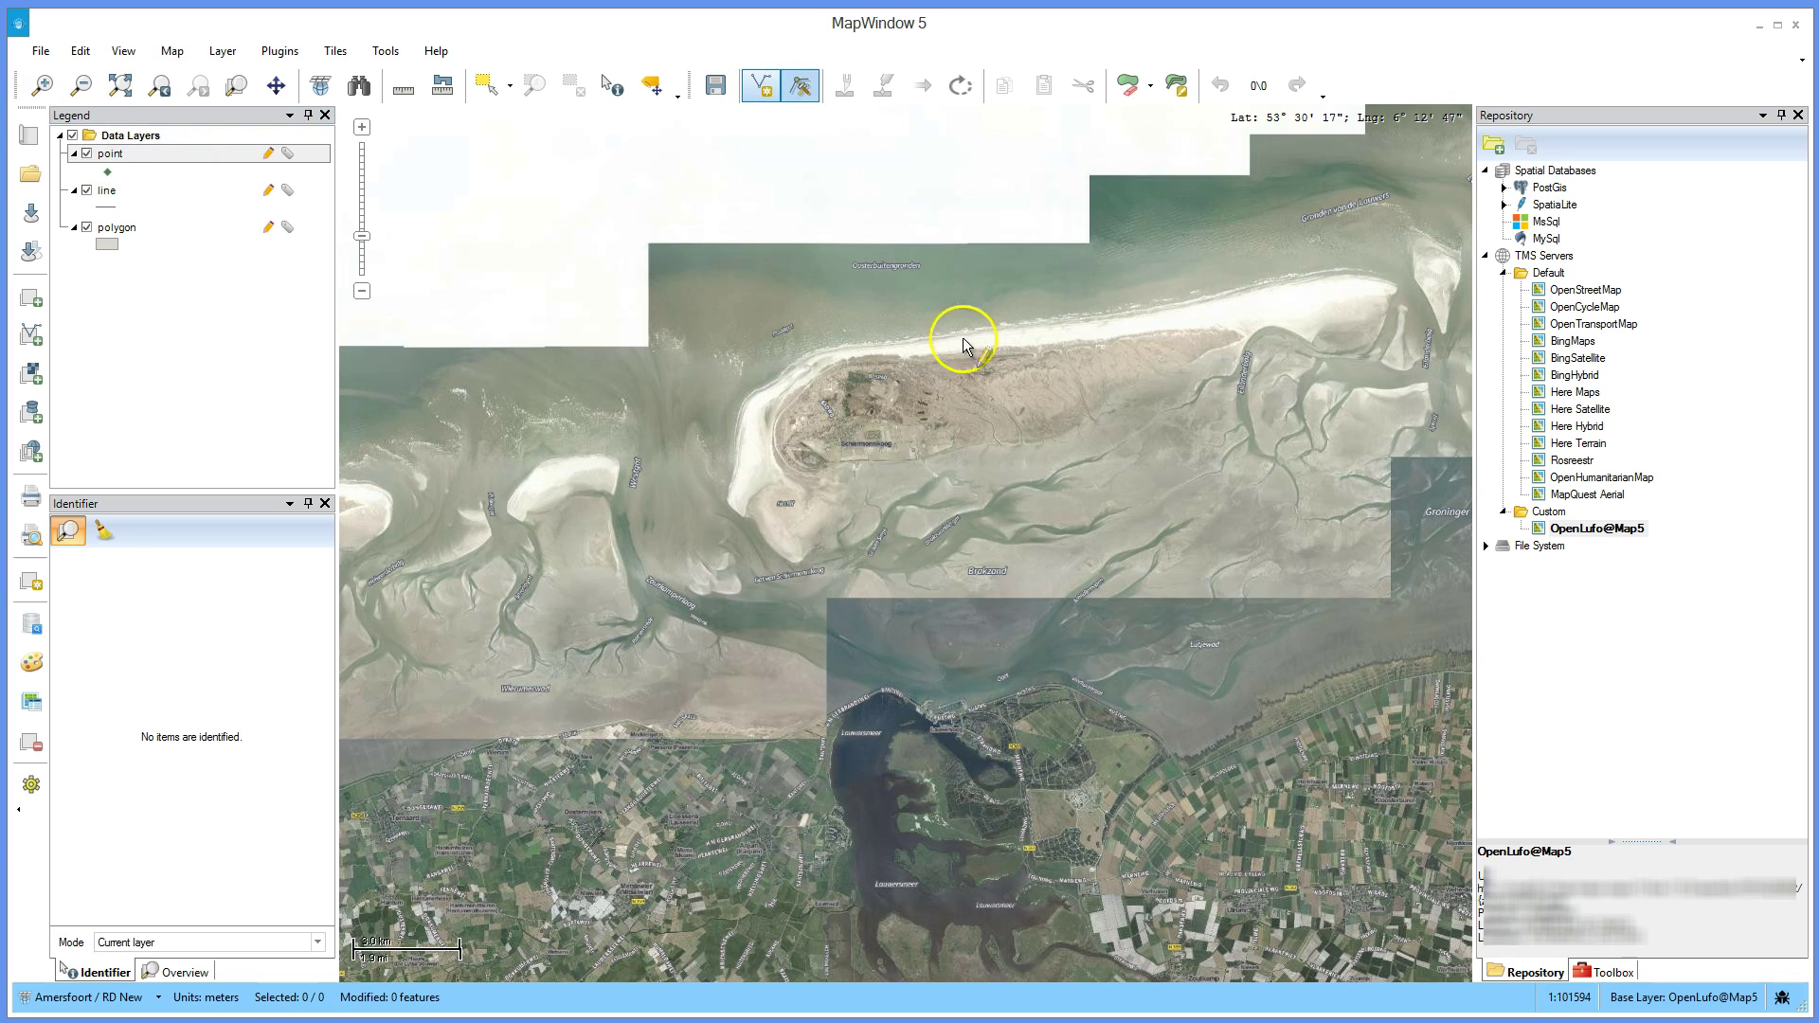
pyautogui.click(1048, 555)
pyautogui.click(899, 581)
pyautogui.click(1112, 527)
pyautogui.click(895, 580)
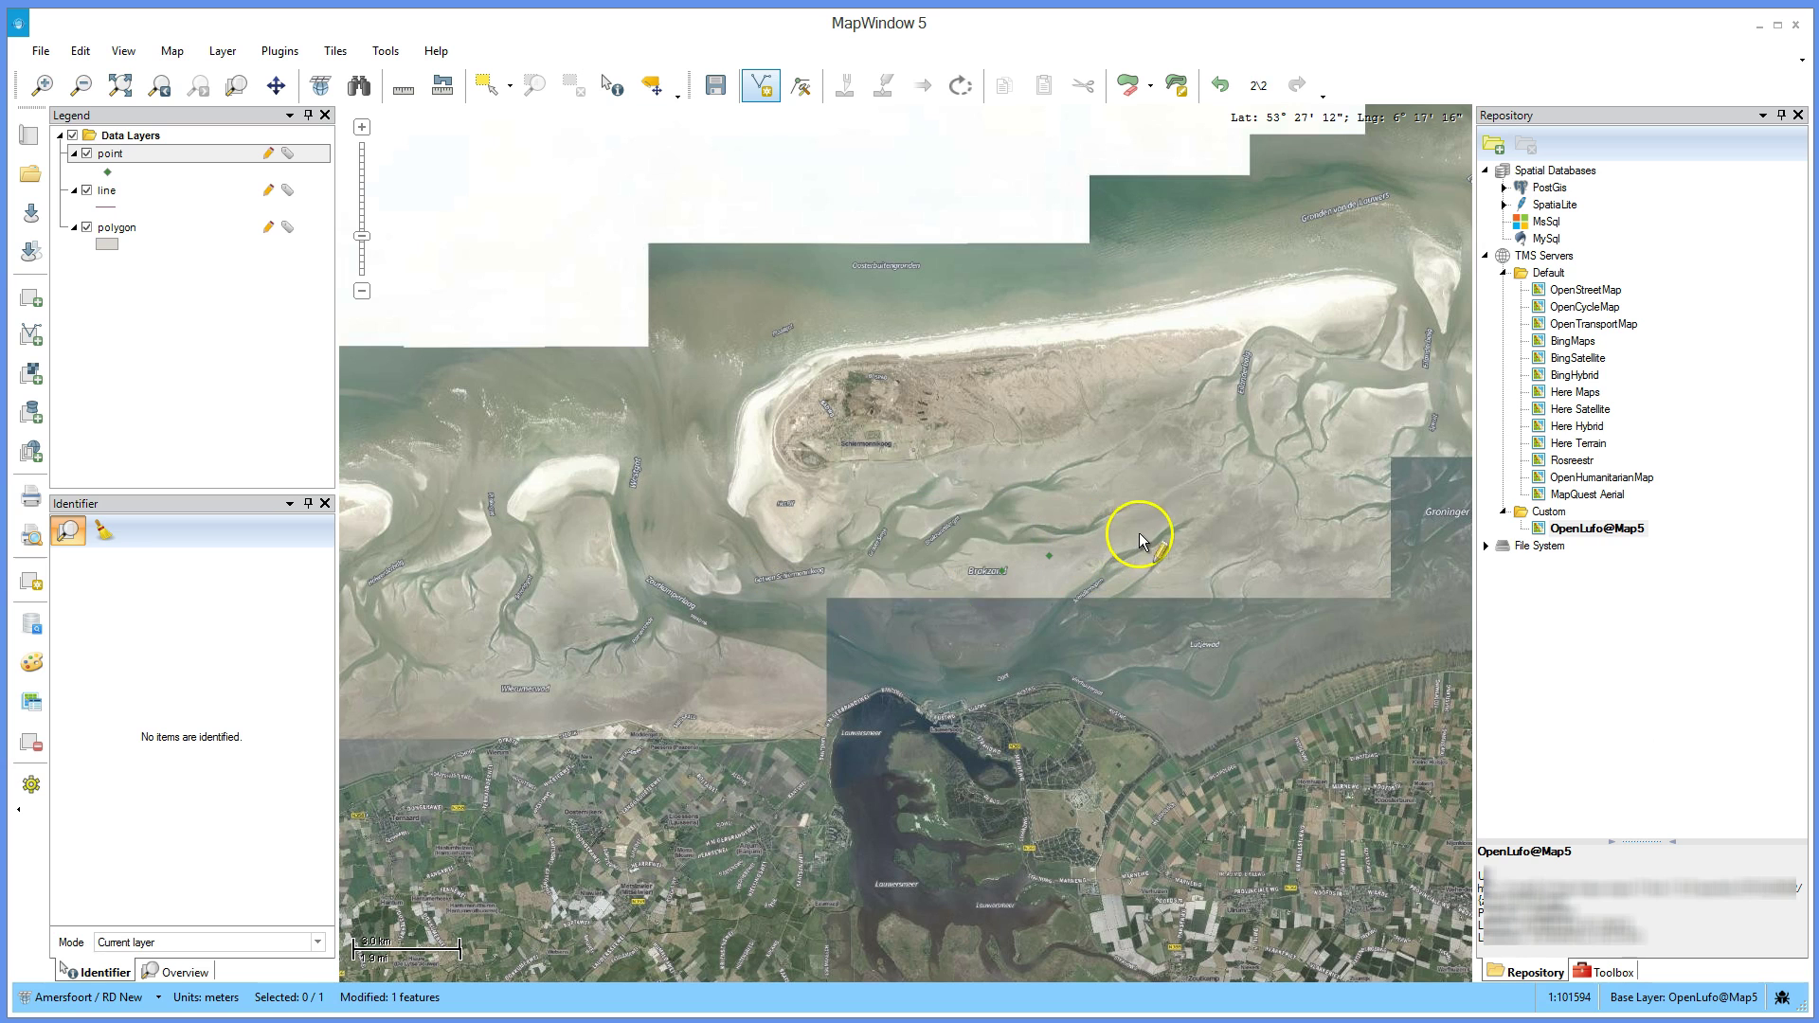
pyautogui.click(1184, 507)
pyautogui.press('Return')
pyautogui.click(1201, 568)
pyautogui.press('Return')
# - Add six more points across the tidal flats, bringing the total to ten
pyautogui.click(1119, 627)
pyautogui.press('Return')
pyautogui.click(987, 646)
pyautogui.click(902, 591)
pyautogui.press('Return')
pyautogui.click(994, 455)
pyautogui.press('Return')
pyautogui.click(1171, 440)
pyautogui.click(892, 582)
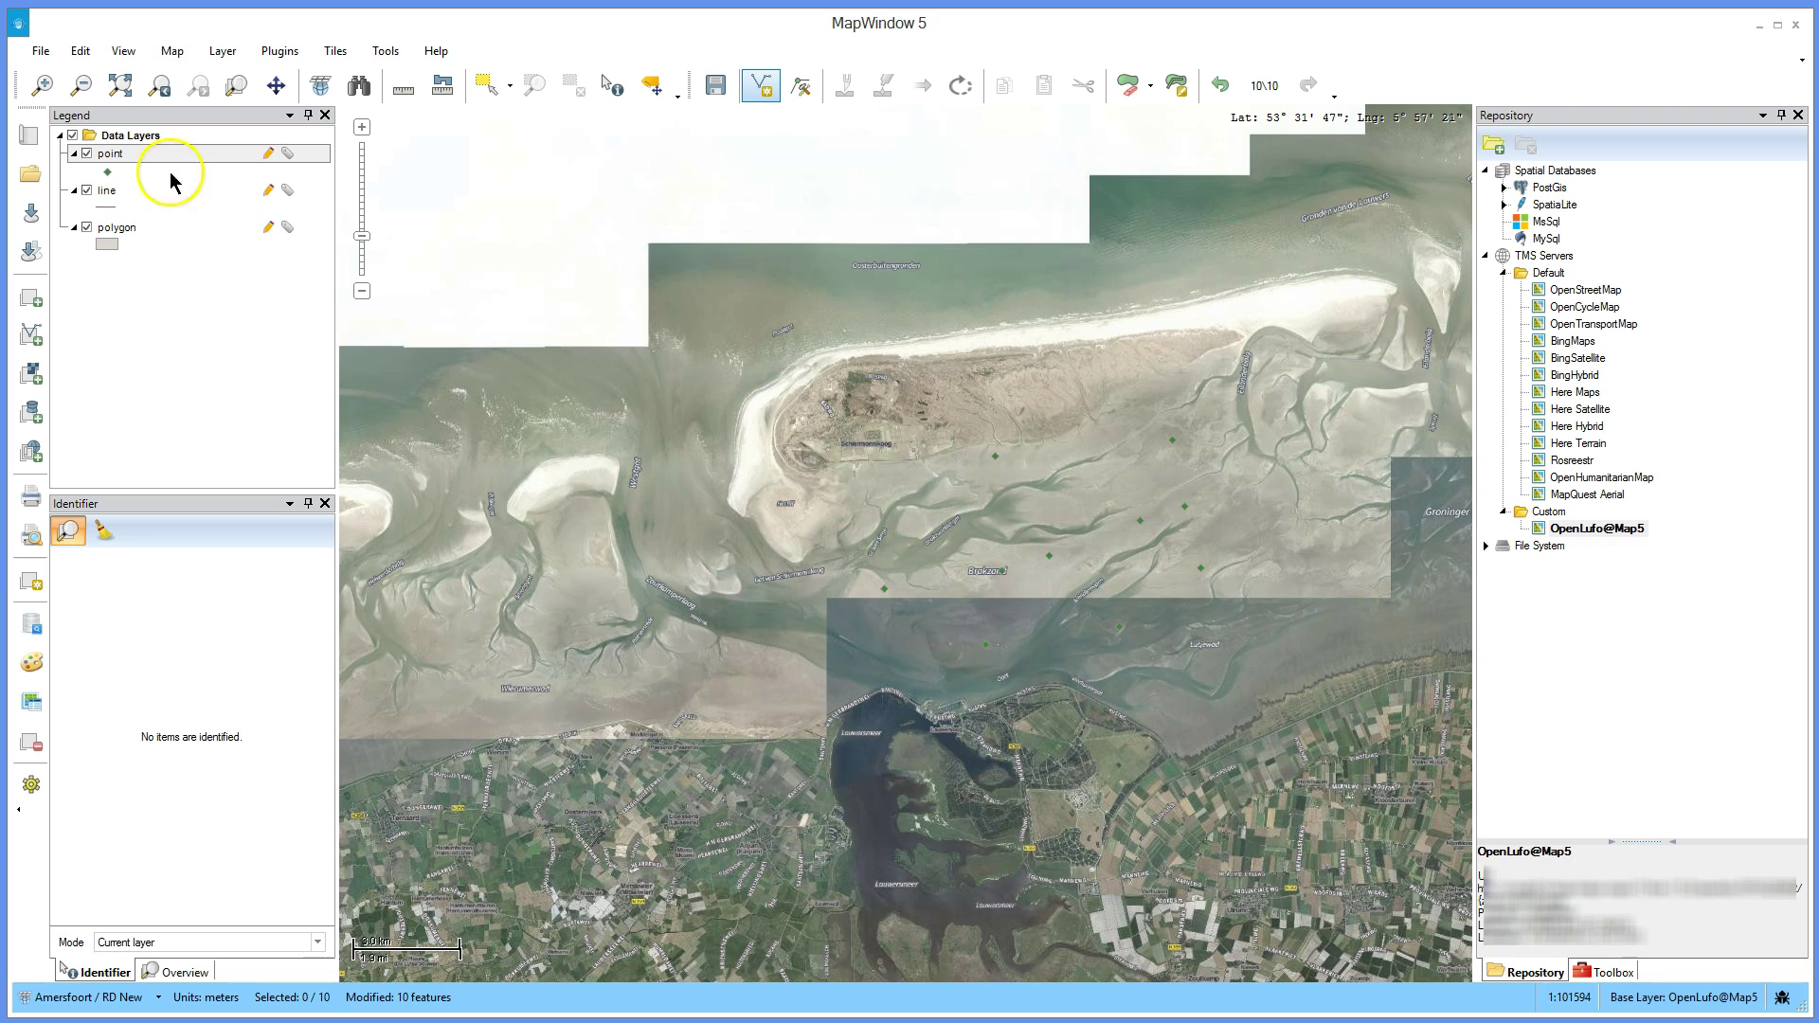
pyautogui.click(108, 192)
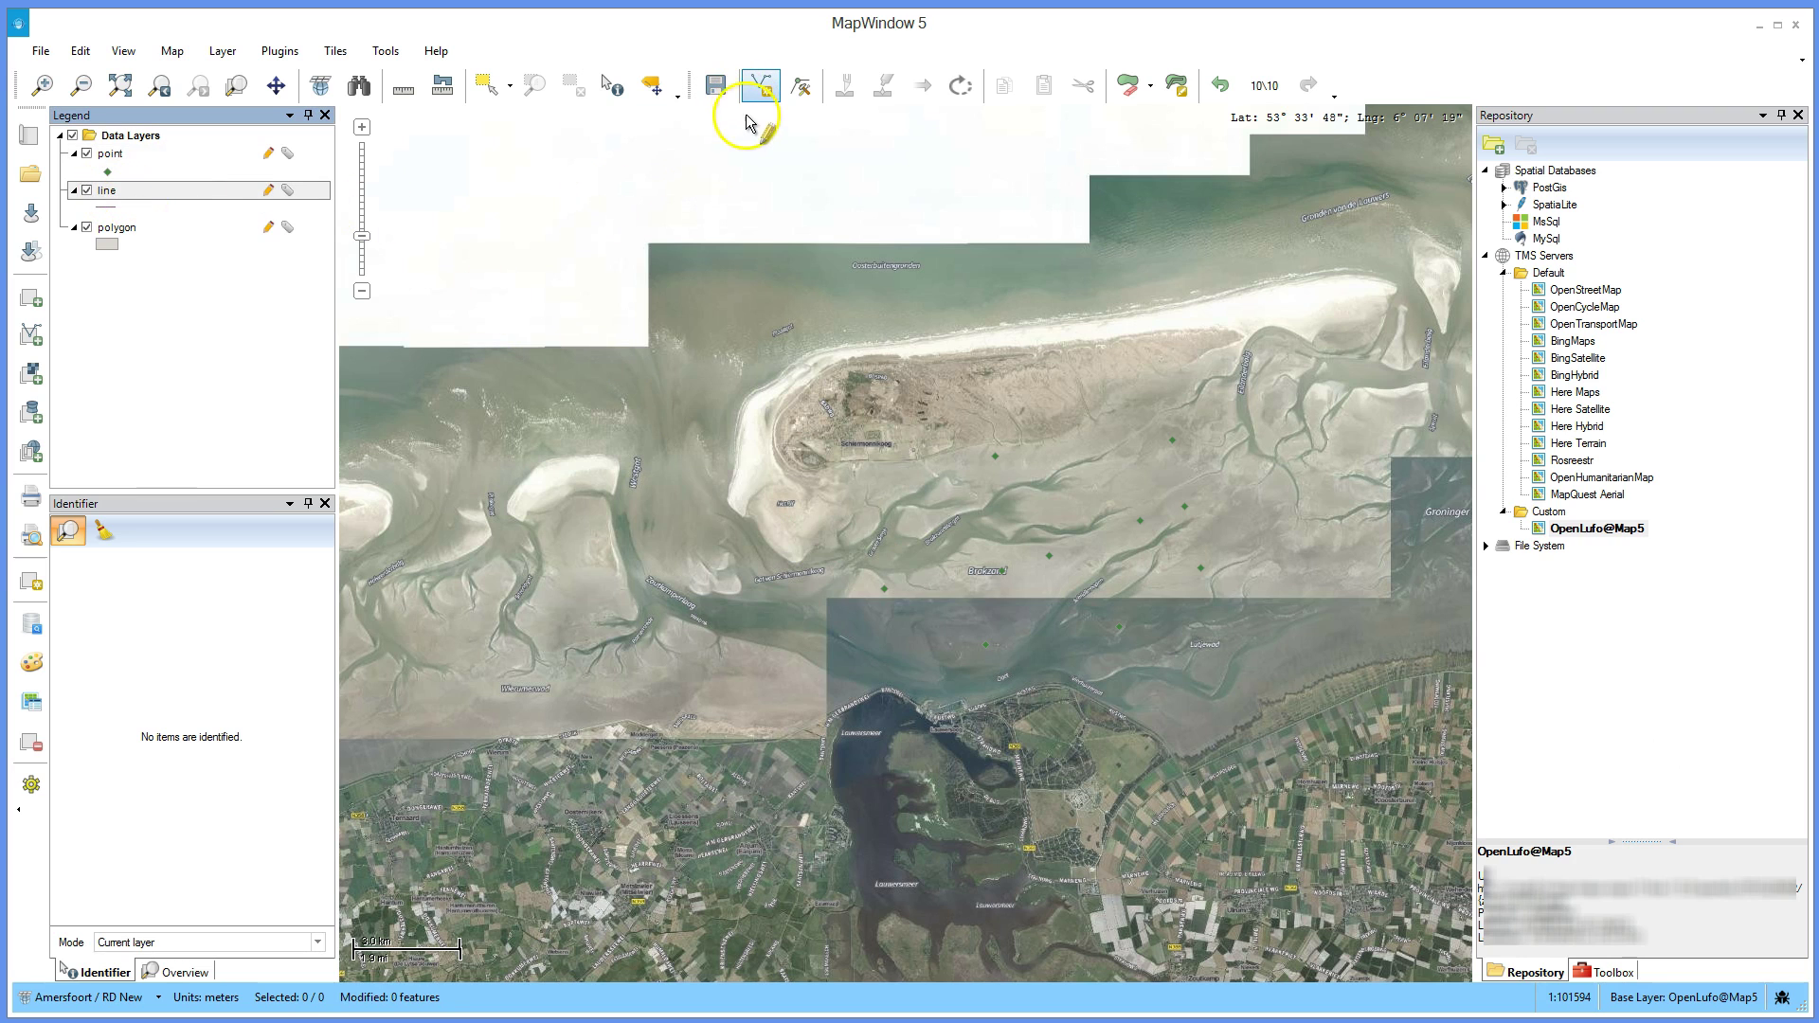
# - Draw the first line with six vertices down a tidal channel and finish it
pyautogui.click(617, 504)
pyautogui.click(620, 523)
pyautogui.click(625, 551)
pyautogui.click(635, 576)
pyautogui.click(650, 596)
pyautogui.click(692, 606)
pyautogui.rightClick(781, 613)
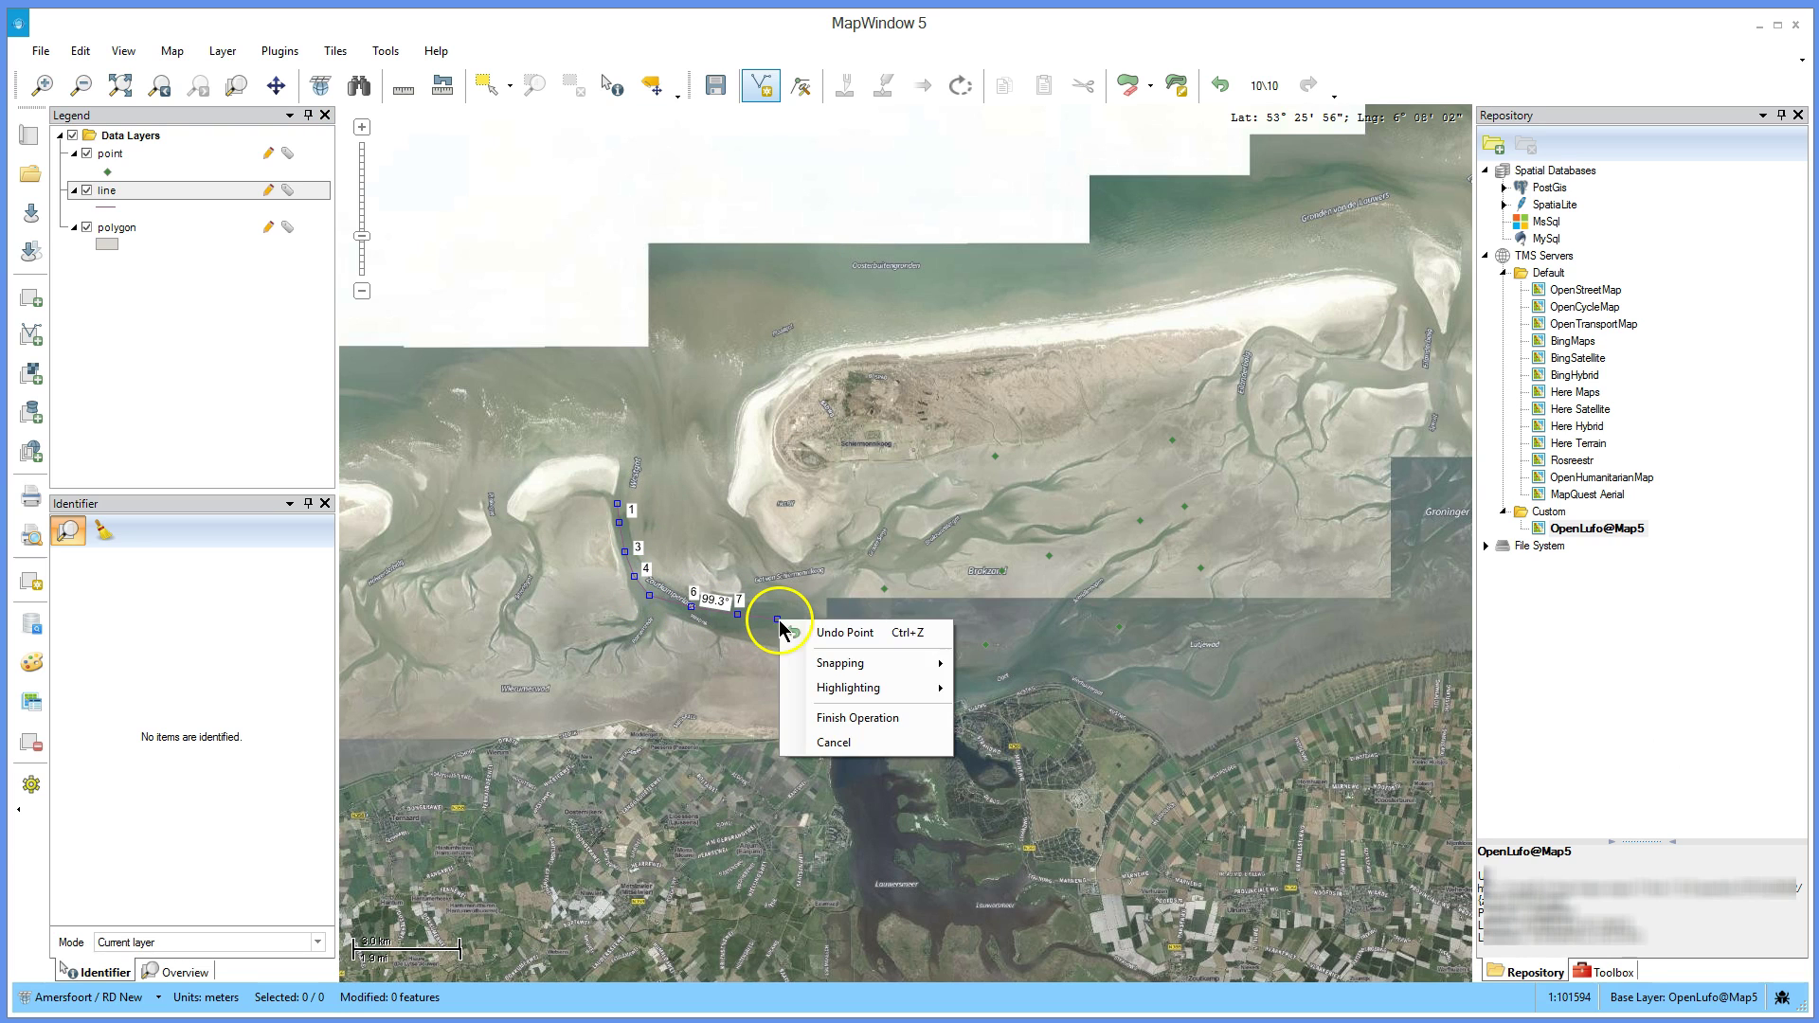
pyautogui.click(822, 720)
pyautogui.click(872, 590)
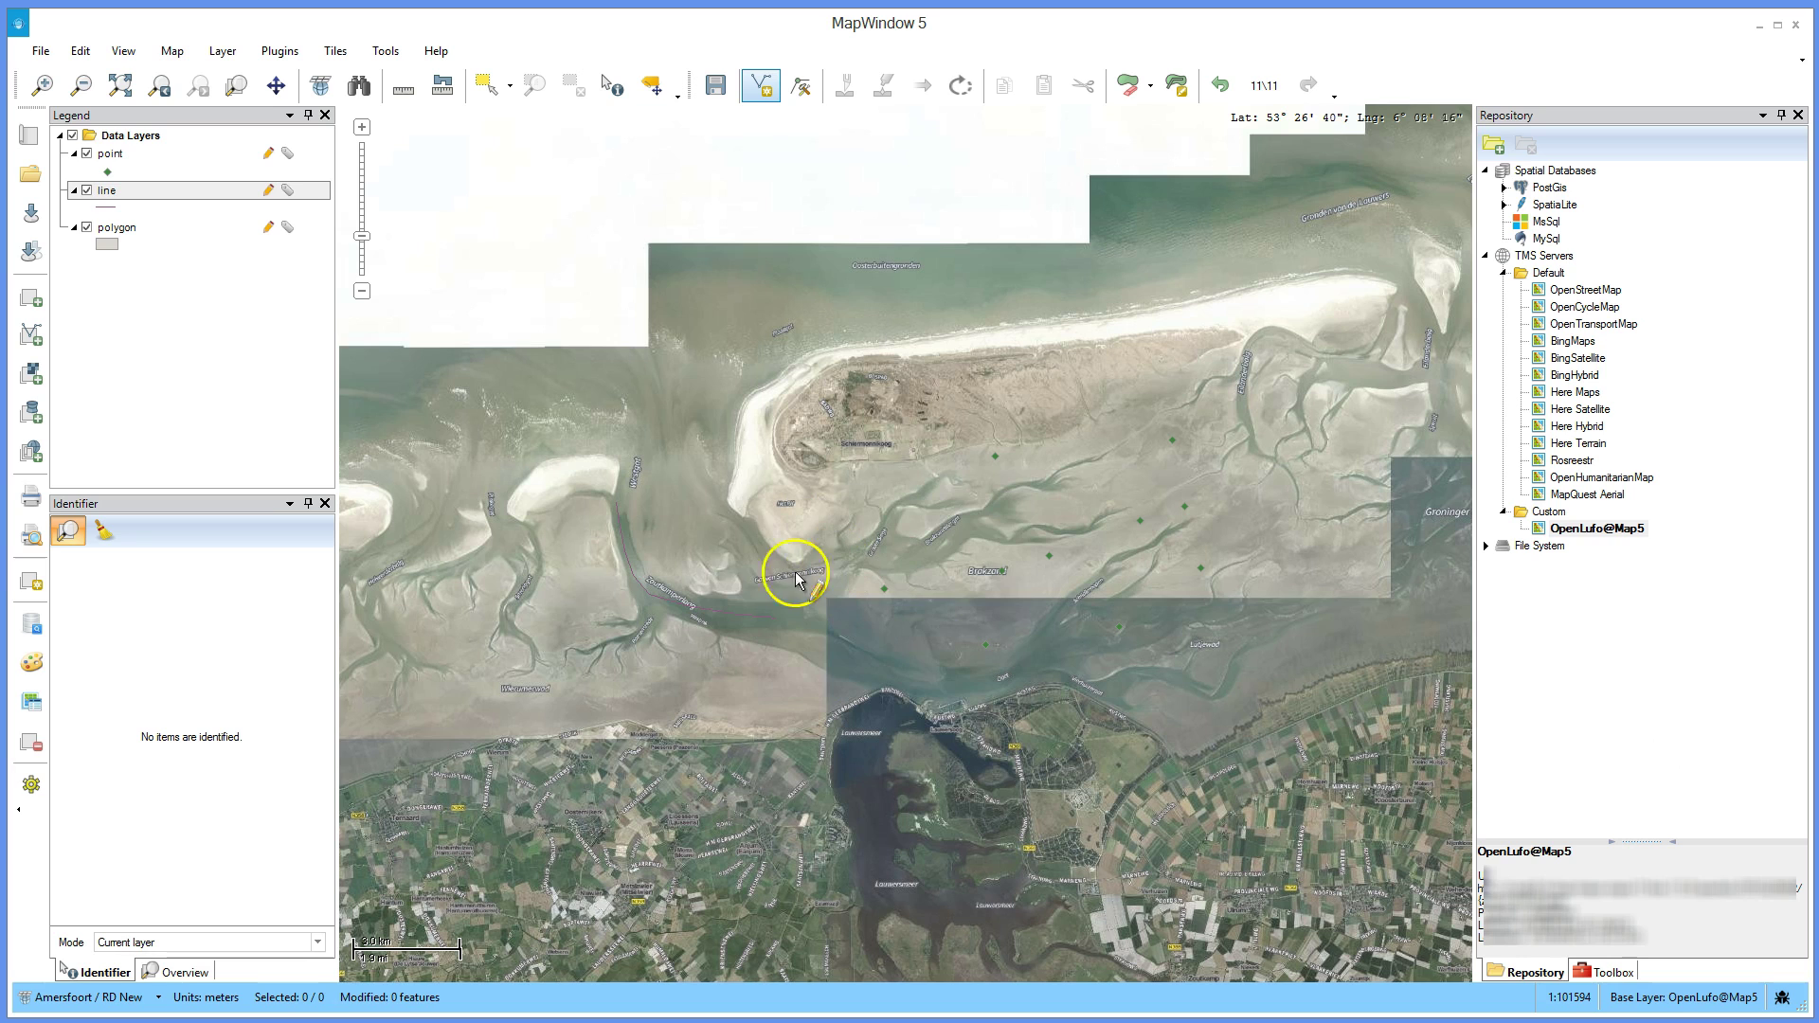
# - Trace a second line eastward and a third line southwest along channels
pyautogui.moveTo(743, 540)
pyautogui.mouseDown()
pyautogui.moveTo(805, 579)
pyautogui.moveTo(970, 492)
pyautogui.mouseUp()
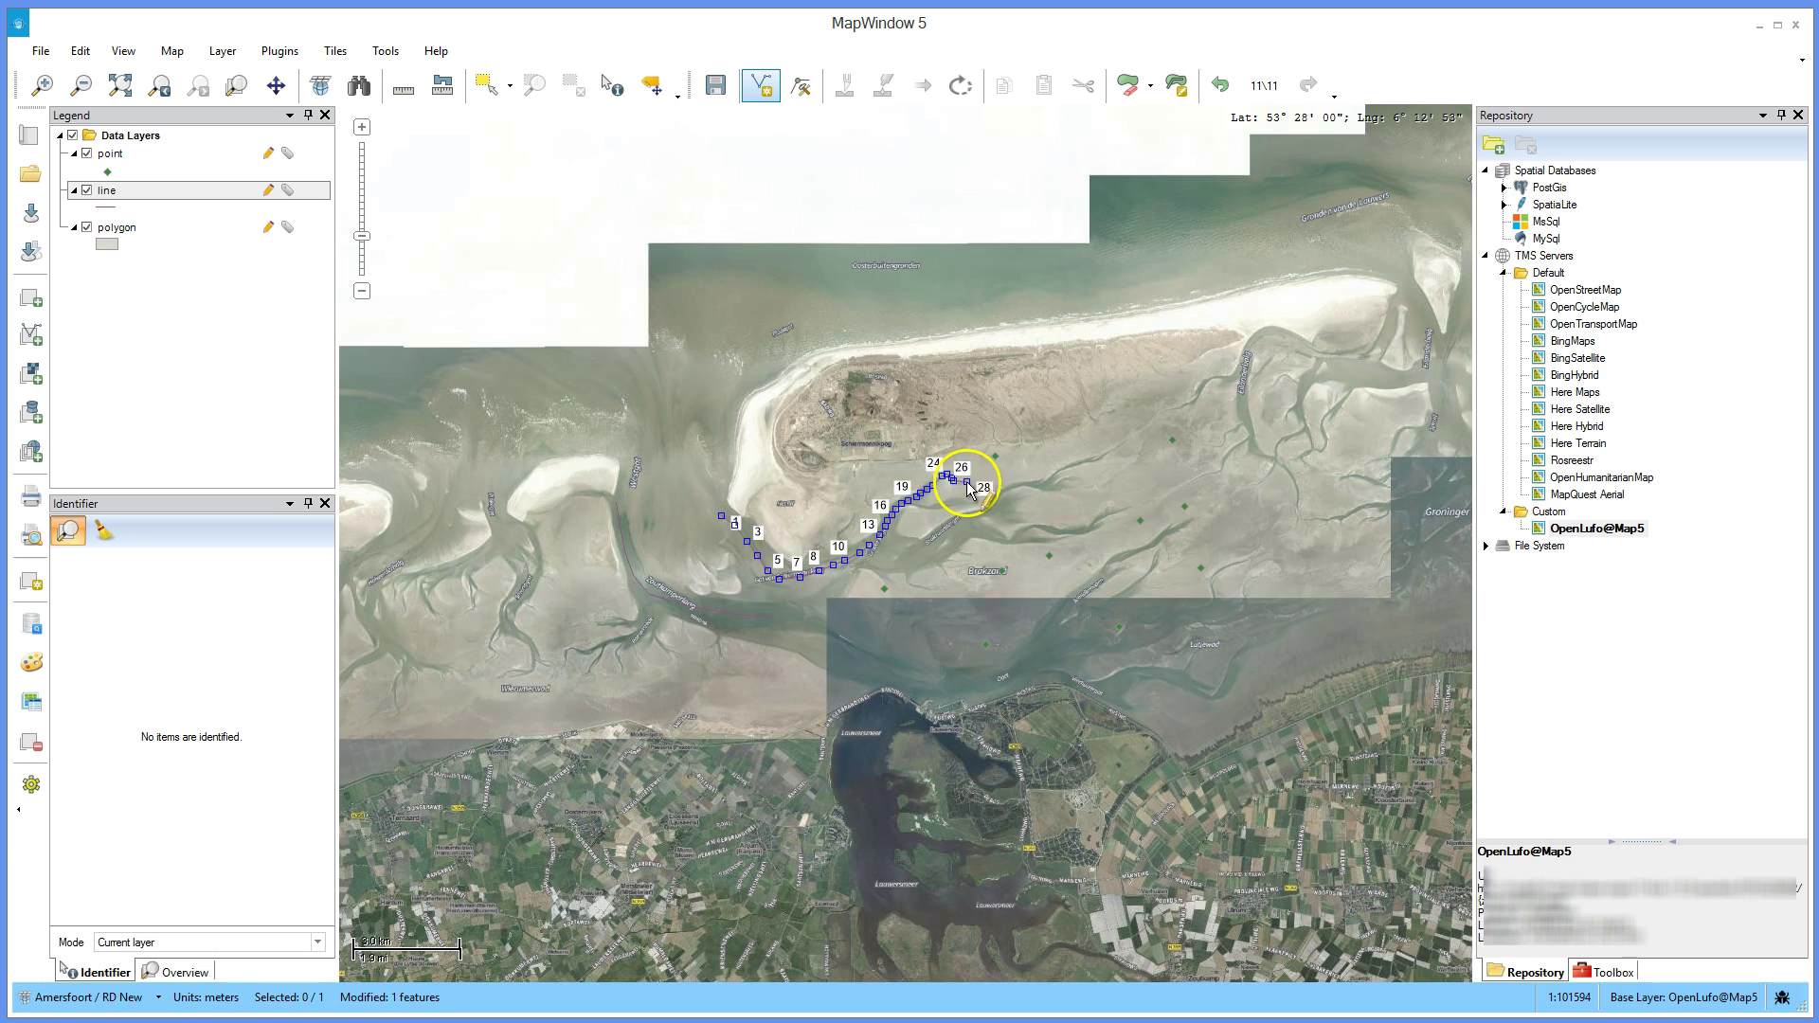
pyautogui.rightClick(980, 490)
pyautogui.click(1044, 574)
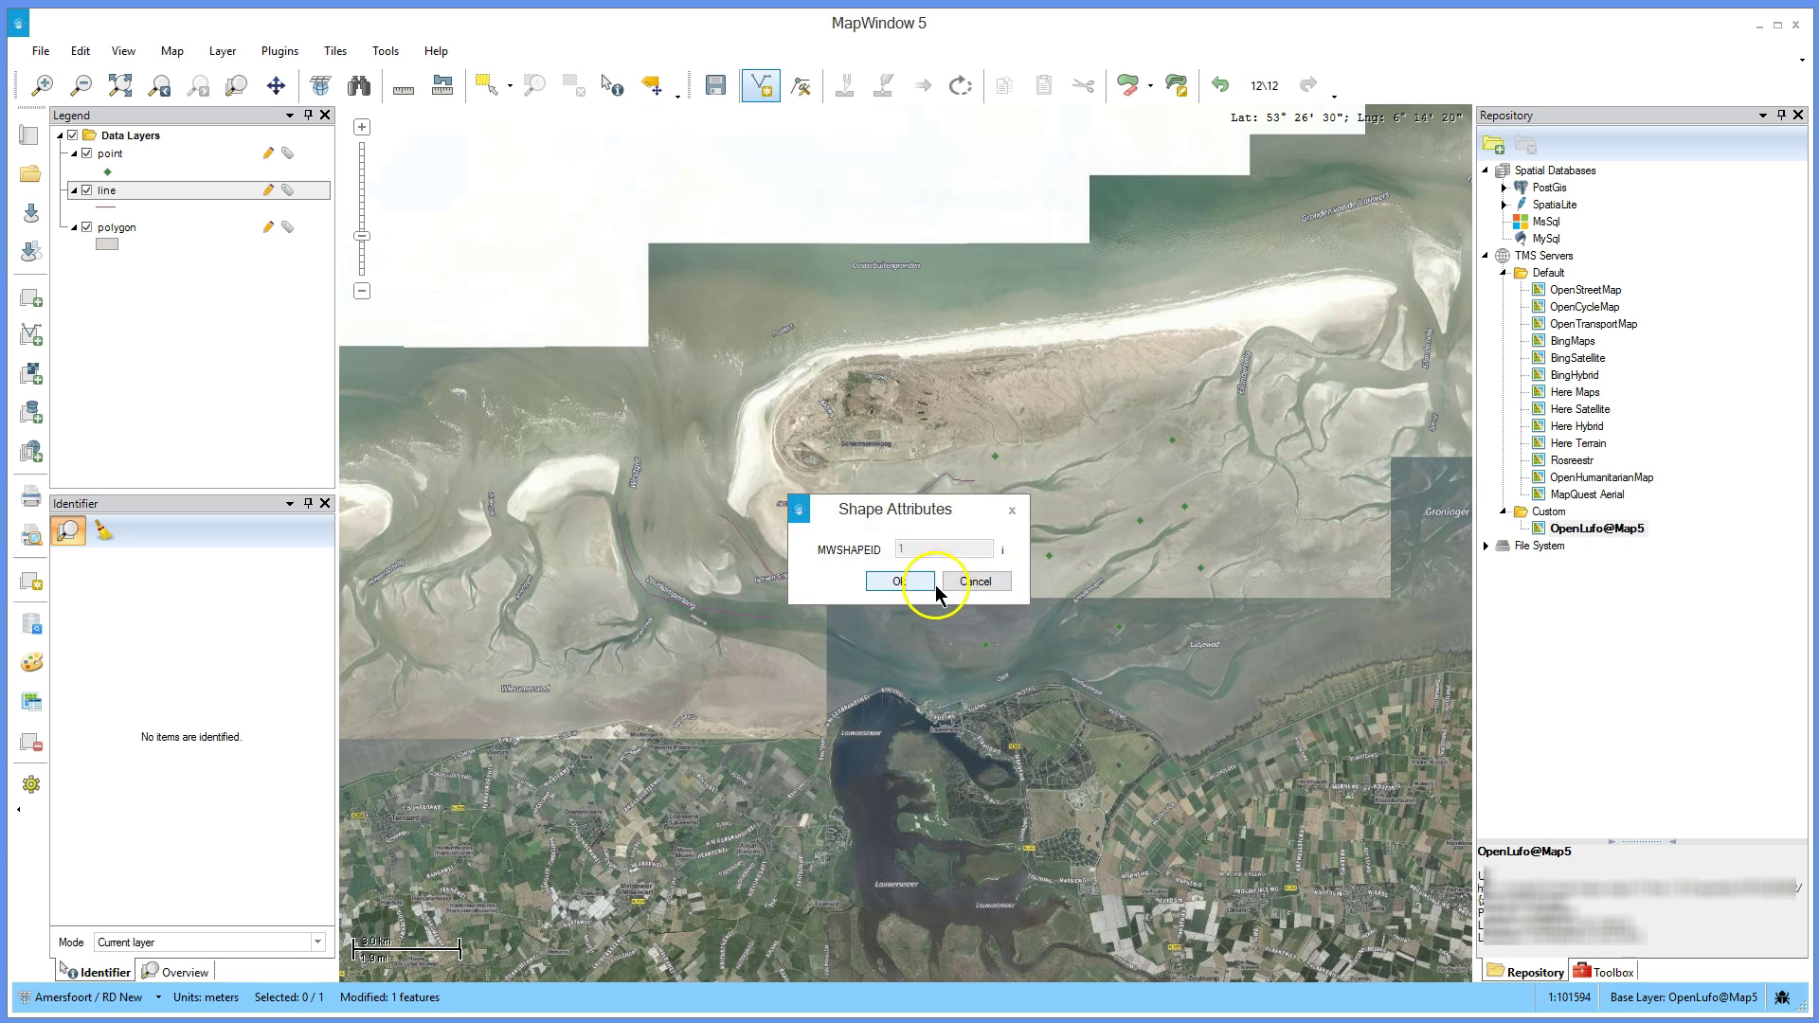
pyautogui.click(933, 585)
pyautogui.moveTo(1179, 525)
pyautogui.mouseDown()
pyautogui.moveTo(992, 673)
pyautogui.moveTo(919, 689)
pyautogui.moveTo(845, 648)
pyautogui.mouseUp()
pyautogui.rightClick(846, 652)
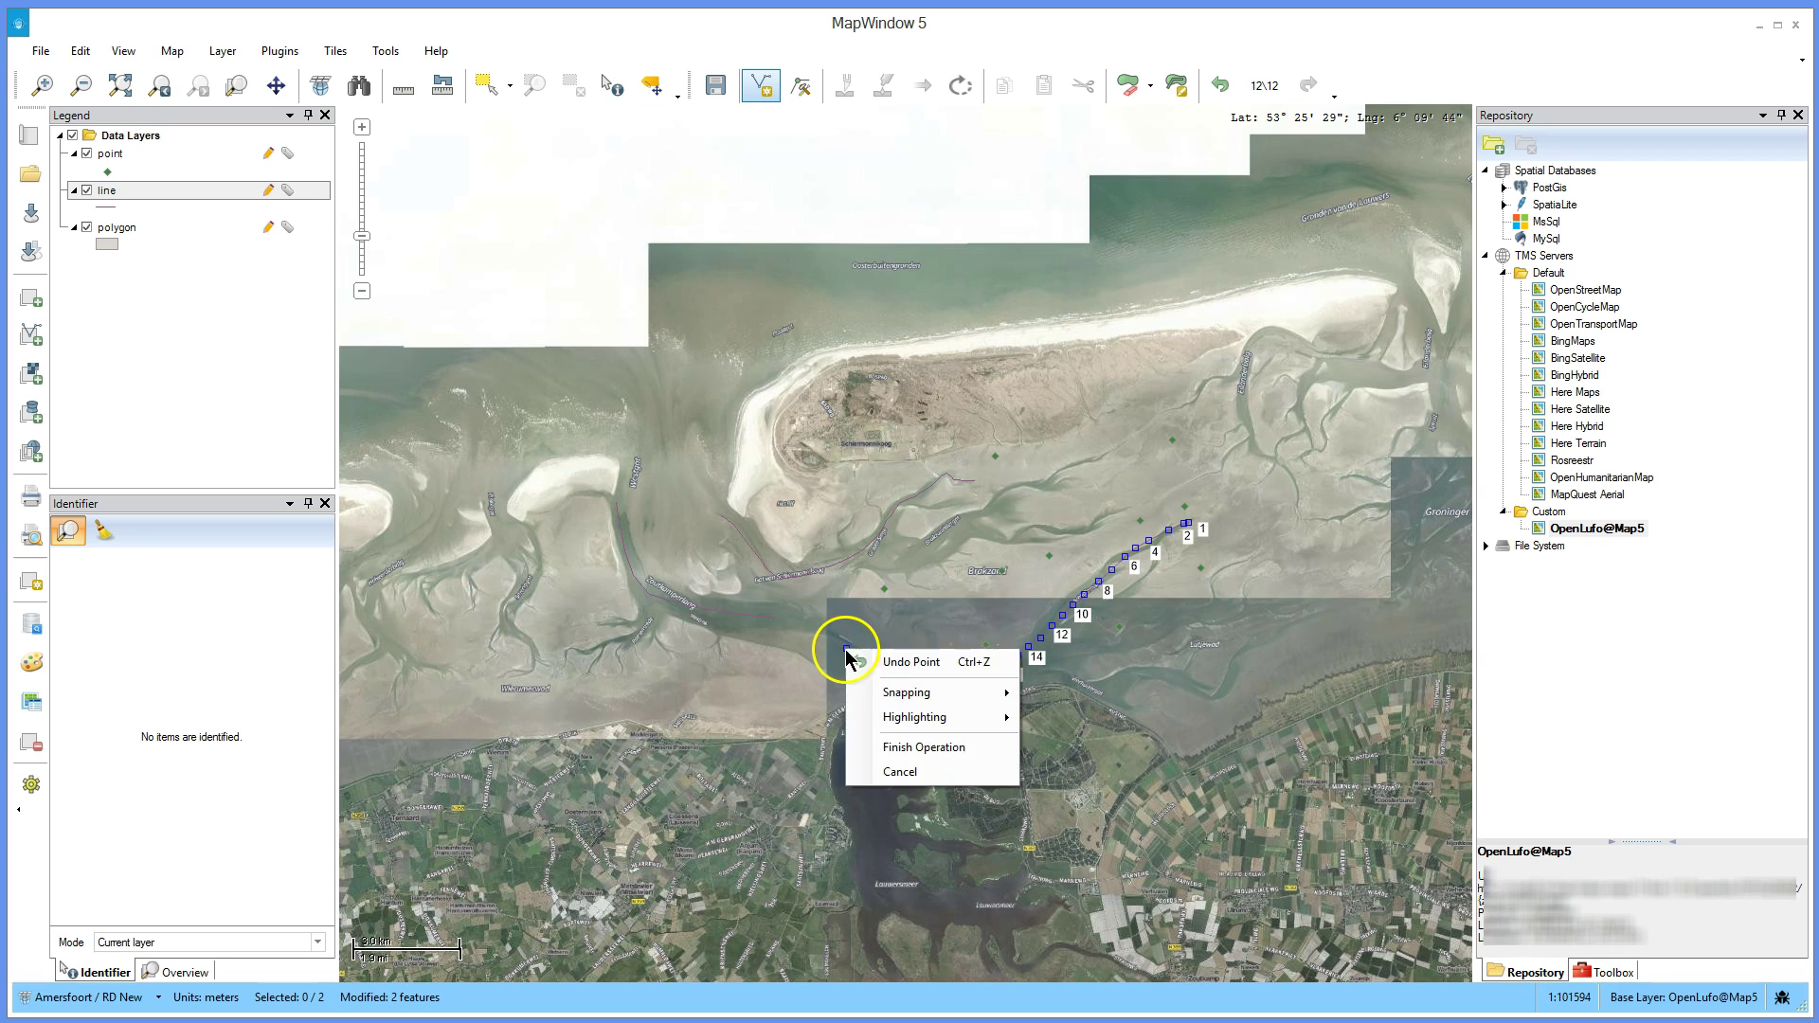
pyautogui.click(929, 748)
pyautogui.click(904, 583)
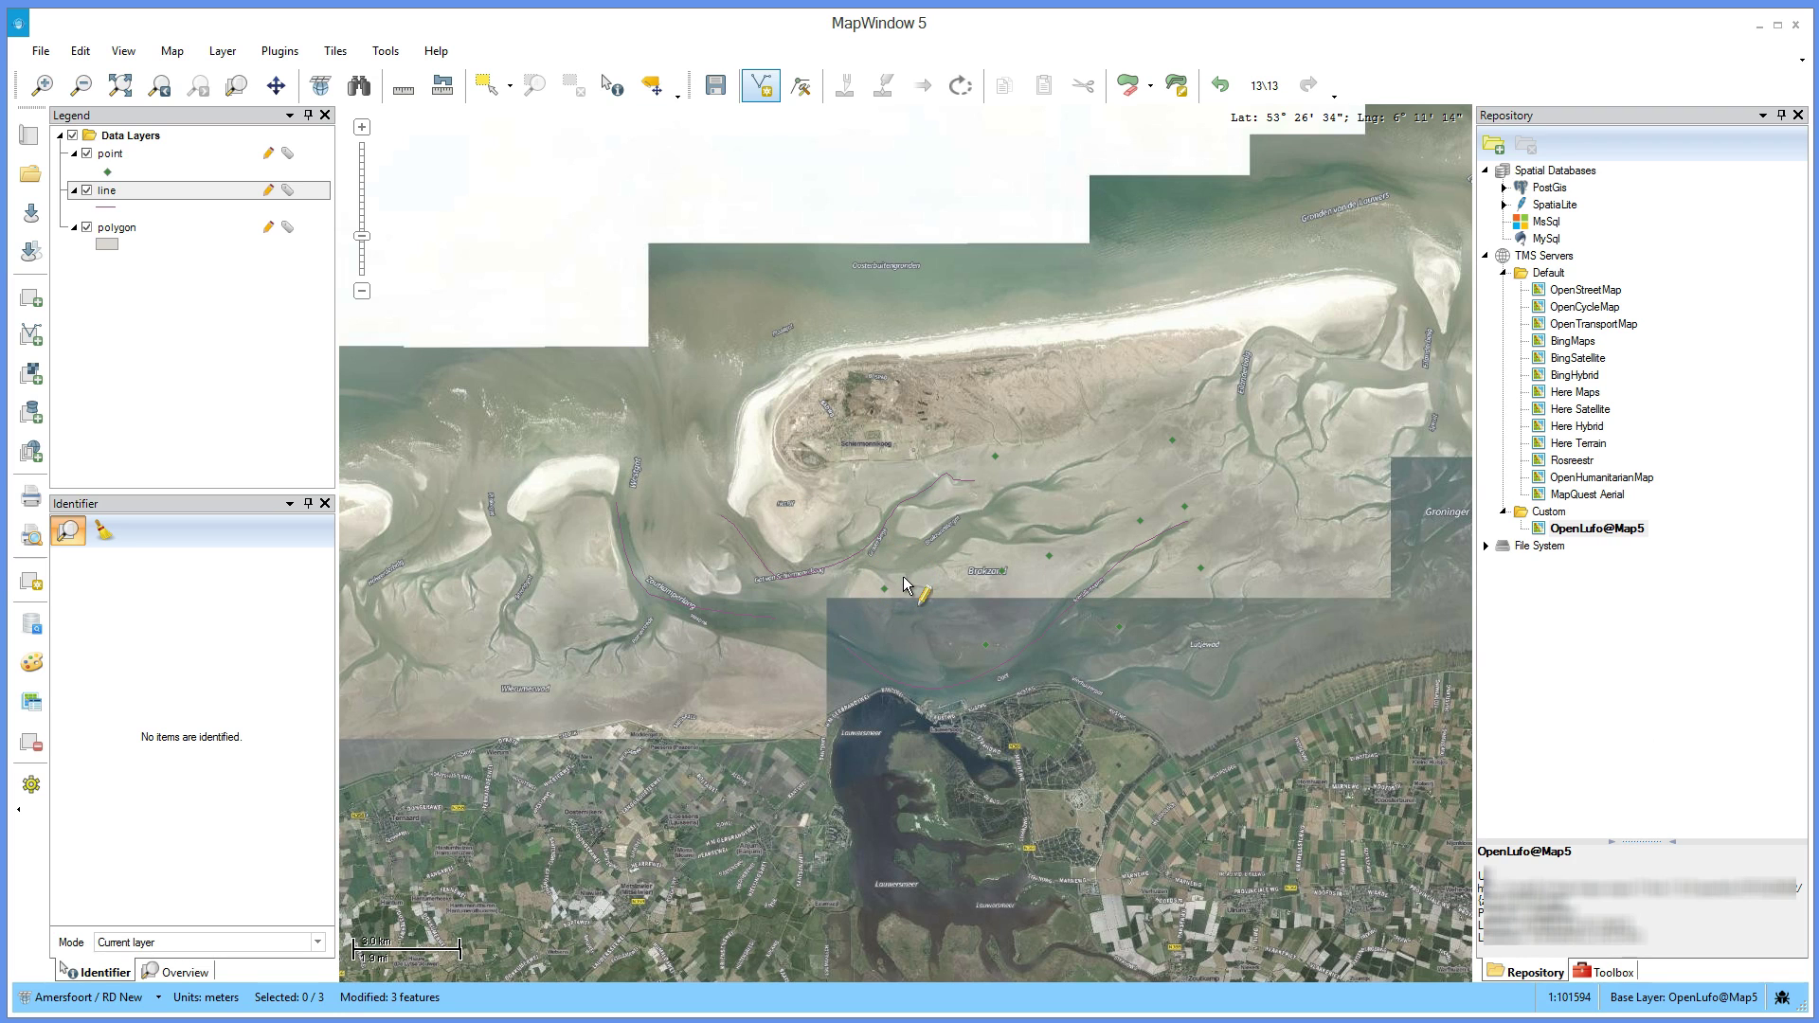
# - Start the island polygon, tracing the western end and the northern shore eastward
pyautogui.click(119, 227)
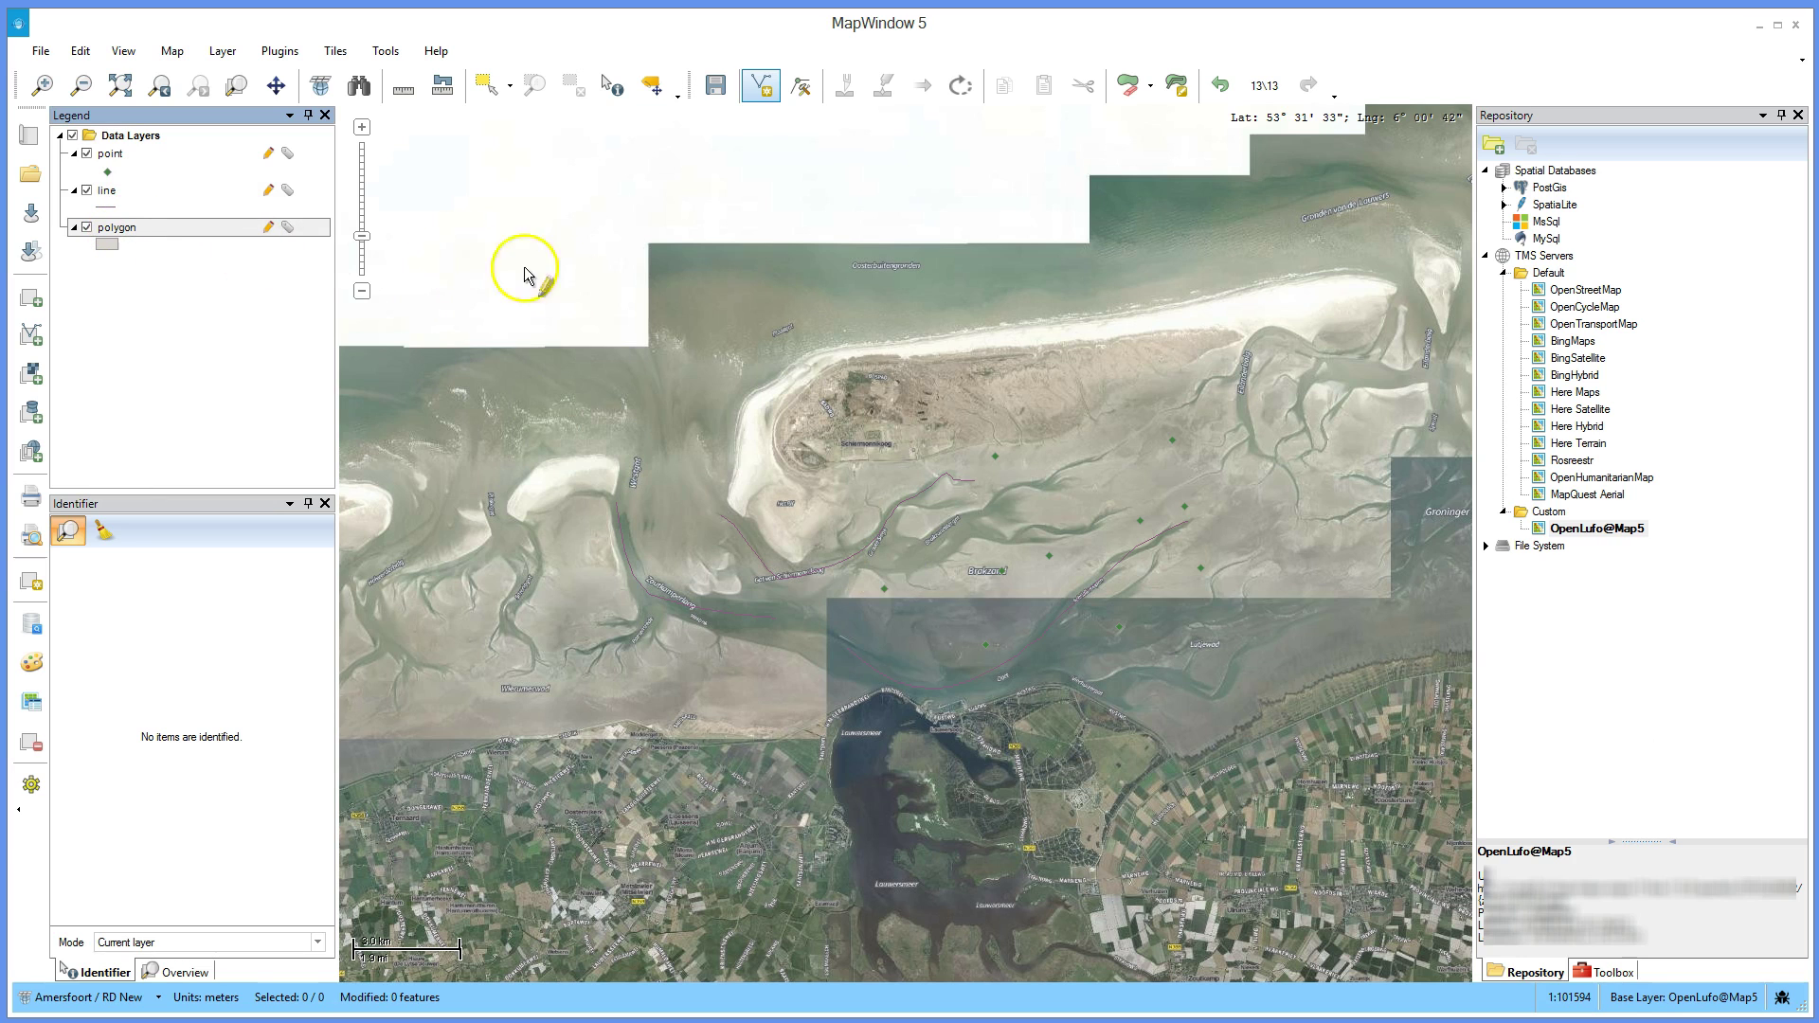
pyautogui.click(830, 463)
pyautogui.click(798, 481)
pyautogui.click(775, 464)
pyautogui.click(771, 429)
pyautogui.click(784, 400)
pyautogui.click(816, 374)
pyautogui.click(850, 359)
pyautogui.click(883, 351)
pyautogui.click(919, 349)
pyautogui.click(1006, 348)
pyautogui.click(1045, 340)
pyautogui.click(1079, 340)
pyautogui.click(1116, 333)
pyautogui.click(1148, 332)
pyautogui.click(1177, 328)
# - Complete the island polygon around the eastern tip and along the south shore
pyautogui.click(1203, 327)
pyautogui.click(1231, 327)
pyautogui.click(1240, 335)
pyautogui.click(1231, 342)
pyautogui.click(1205, 348)
pyautogui.moveTo(1184, 374)
pyautogui.mouseDown()
pyautogui.moveTo(1105, 394)
pyautogui.moveTo(1023, 450)
pyautogui.mouseUp()
pyautogui.click(1014, 441)
pyautogui.click(998, 441)
pyautogui.click(970, 443)
pyautogui.click(949, 450)
pyautogui.click(934, 454)
pyautogui.click(899, 457)
pyautogui.click(845, 459)
pyautogui.rightClick(841, 468)
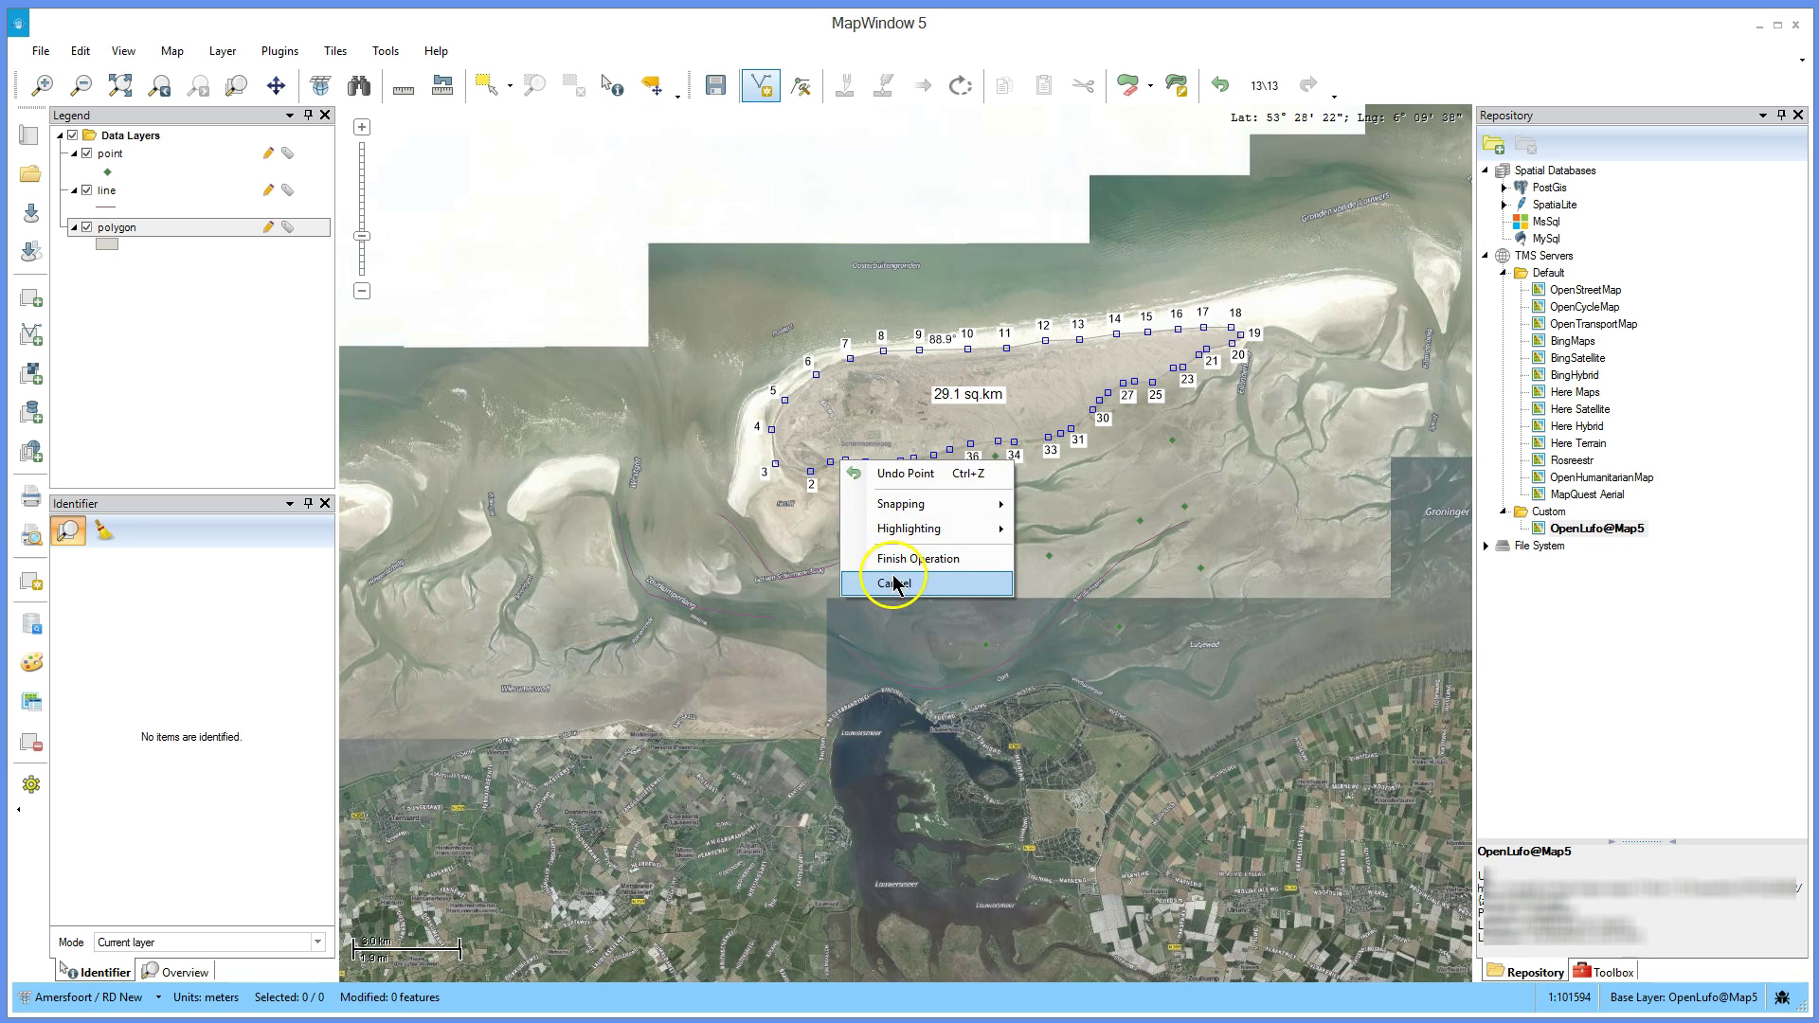
pyautogui.click(915, 558)
pyautogui.press('Return')
# - Draw a small polygon on the small western island, undo and redo it, and end vertex editing
pyautogui.moveTo(610, 491)
pyautogui.mouseDown()
pyautogui.moveTo(517, 524)
pyautogui.moveTo(510, 500)
pyautogui.moveTo(561, 449)
pyautogui.moveTo(612, 457)
pyautogui.moveTo(617, 488)
pyautogui.mouseUp()
pyautogui.rightClick(616, 485)
pyautogui.click(666, 587)
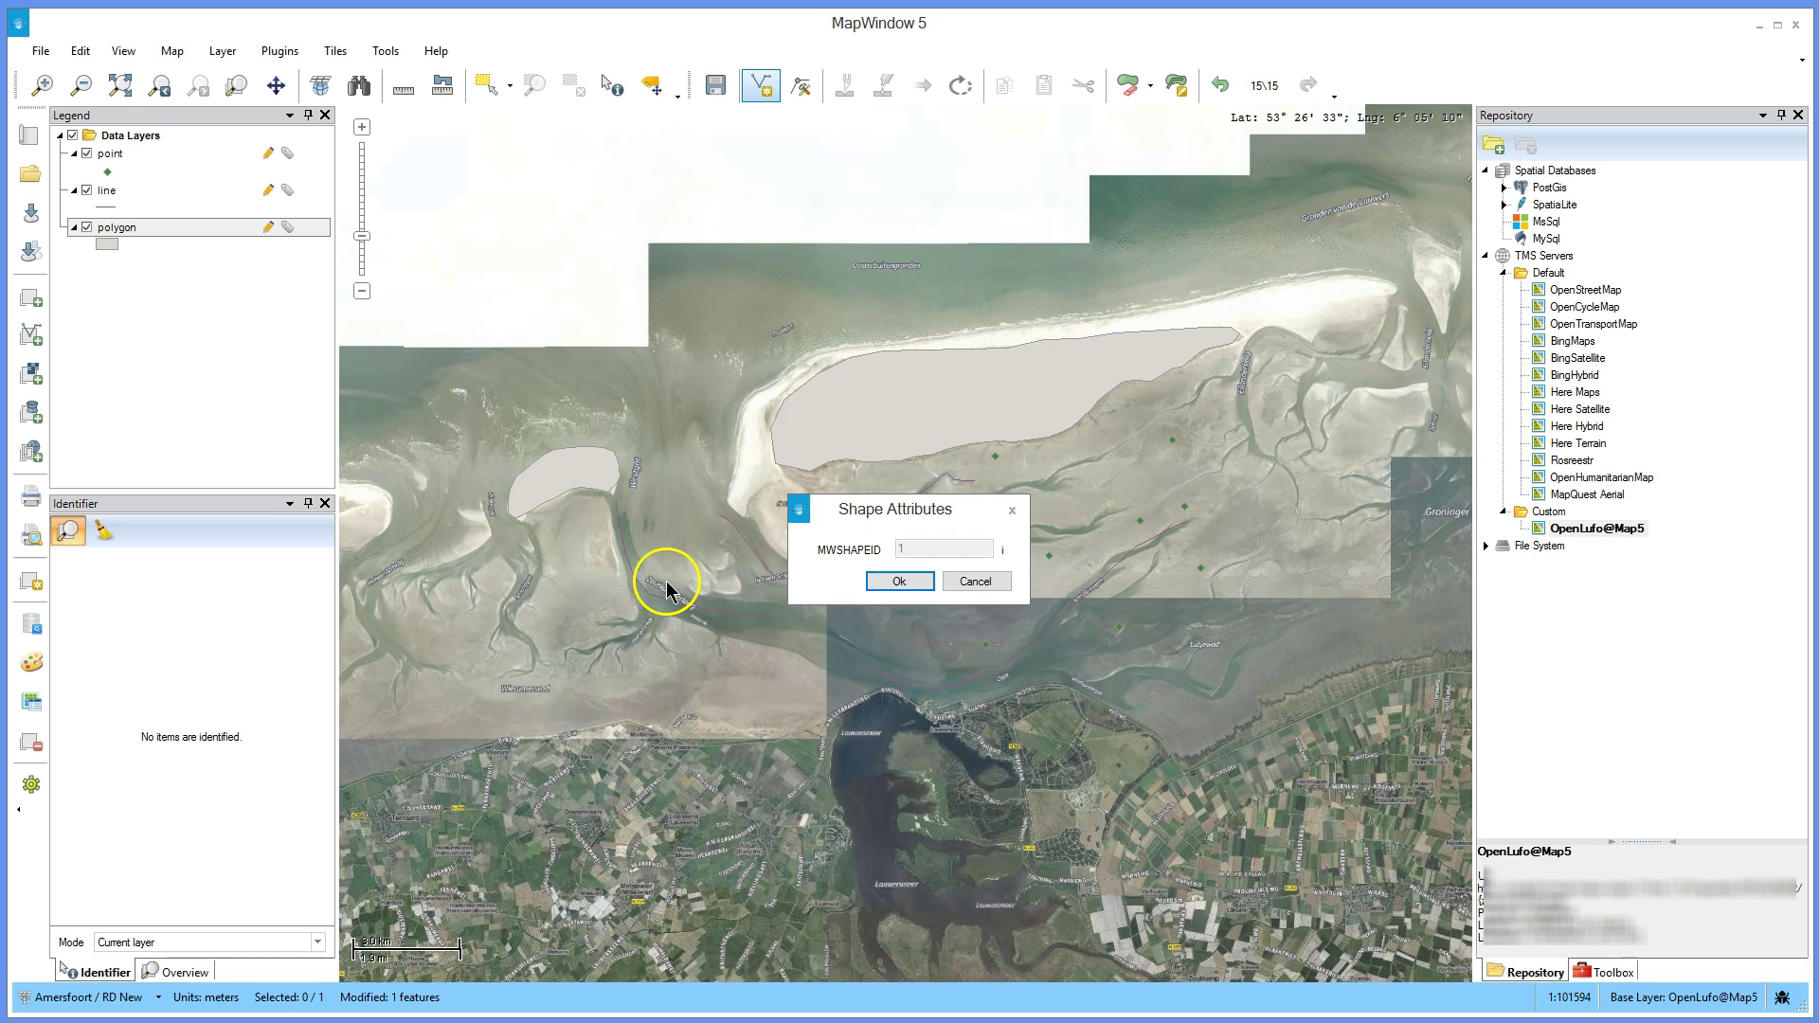
pyautogui.click(896, 585)
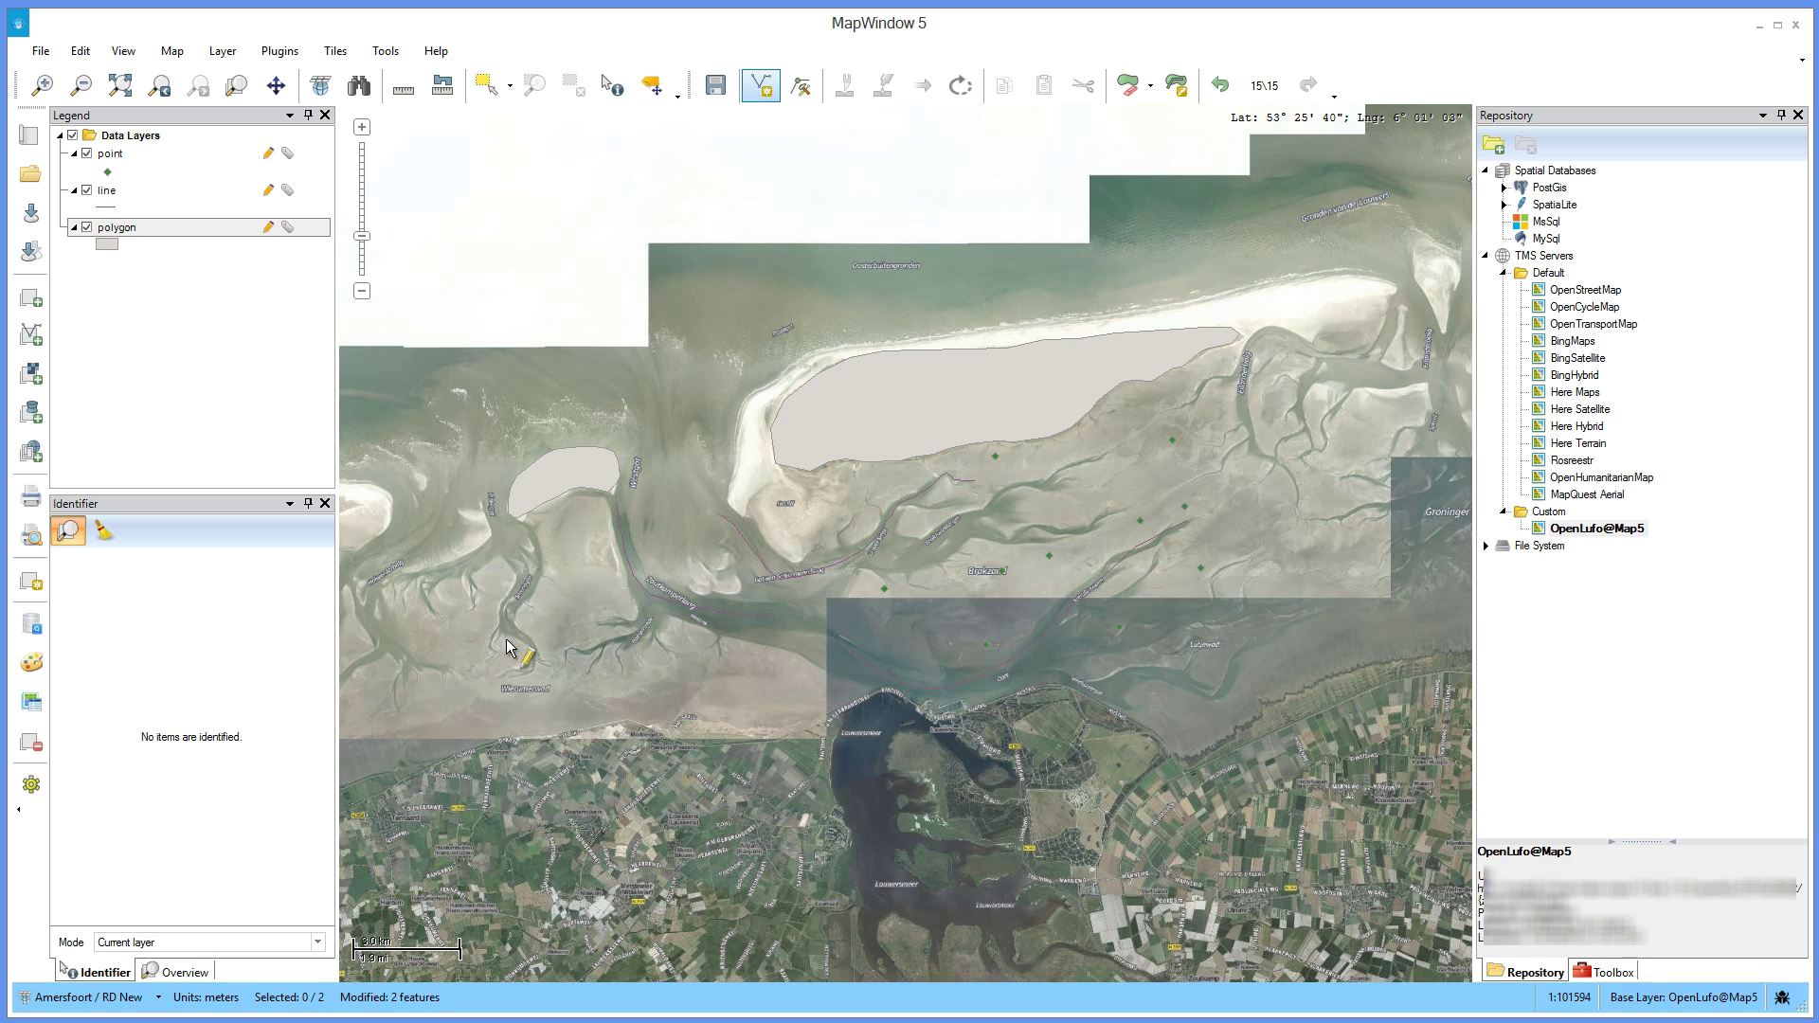
pyautogui.click(1221, 88)
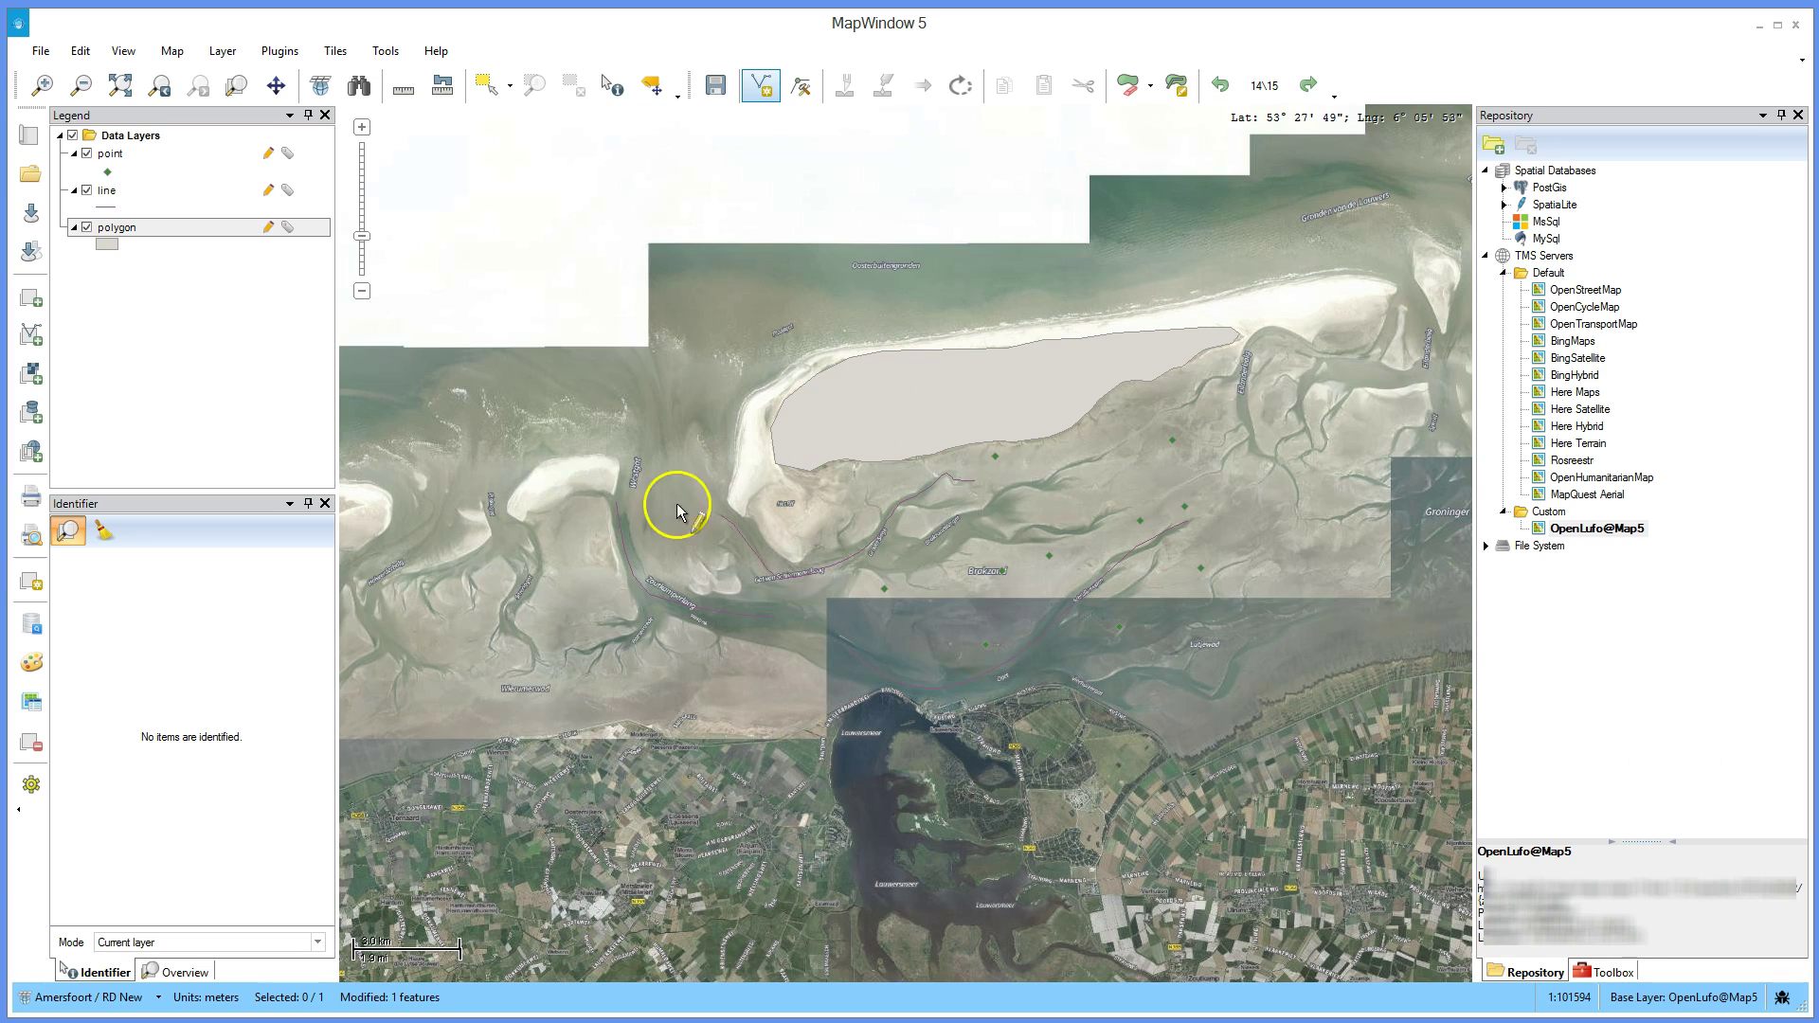
pyautogui.click(1311, 90)
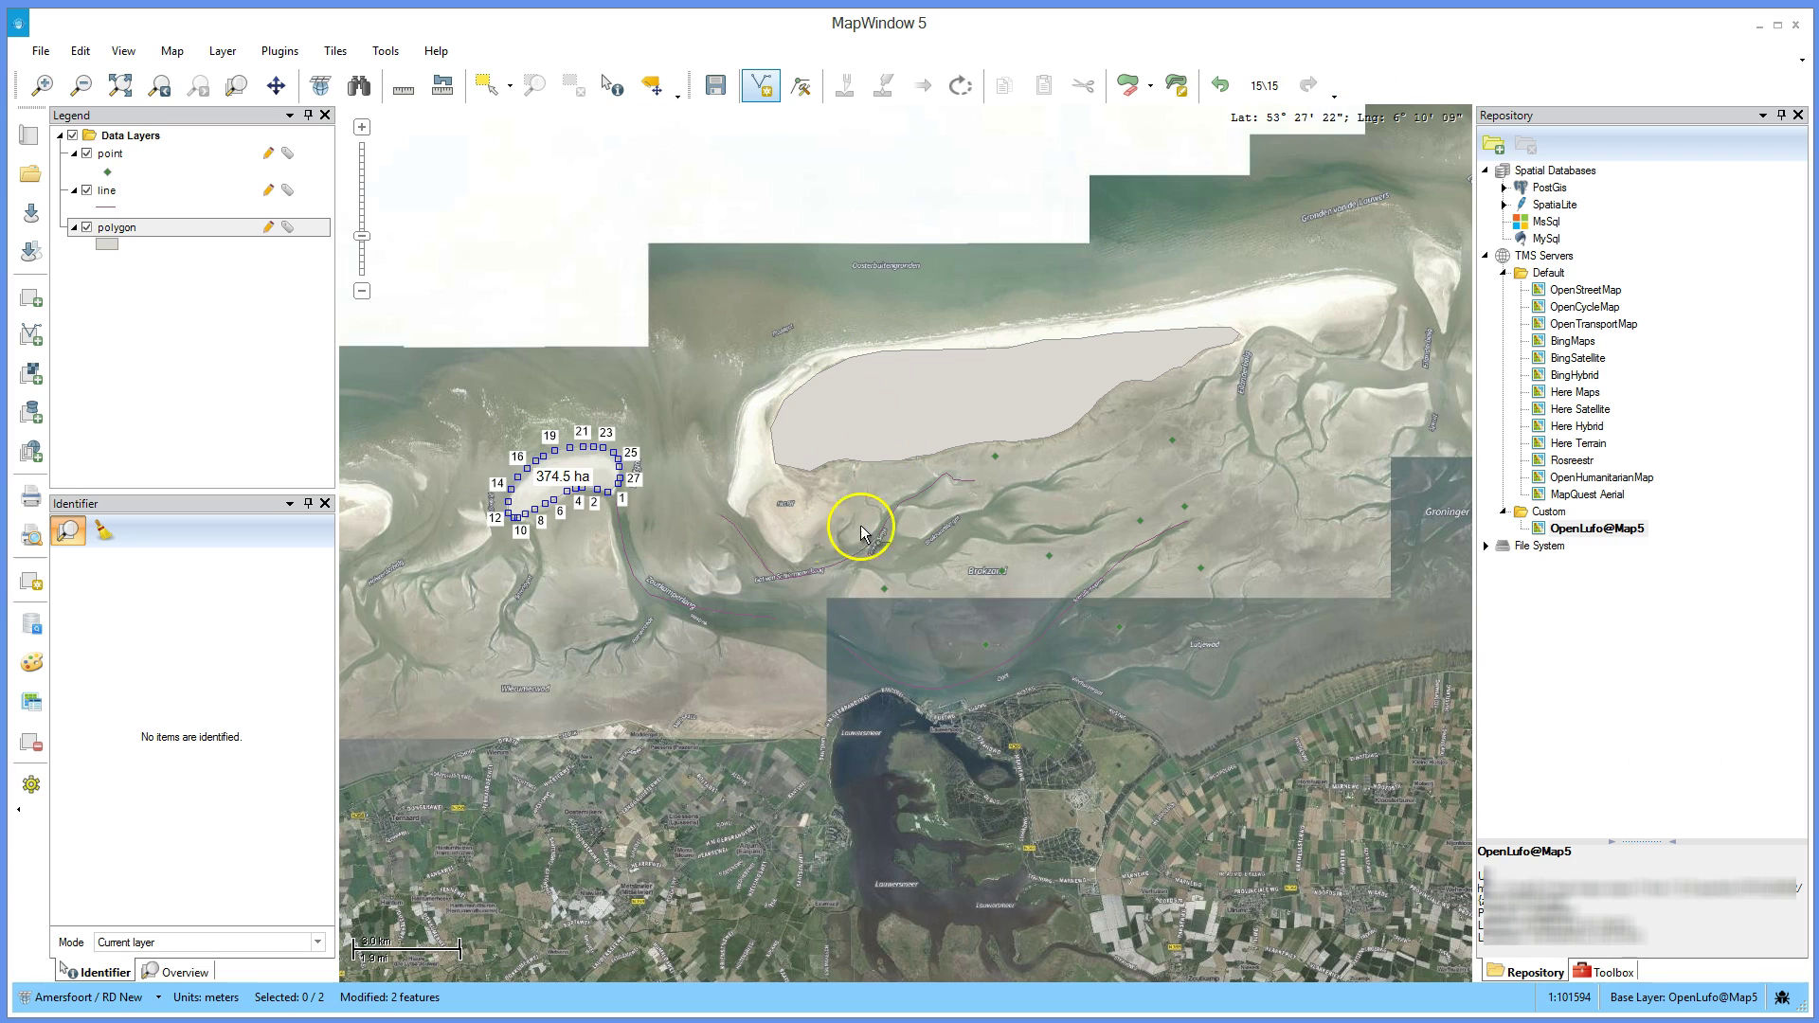
pyautogui.click(680, 384)
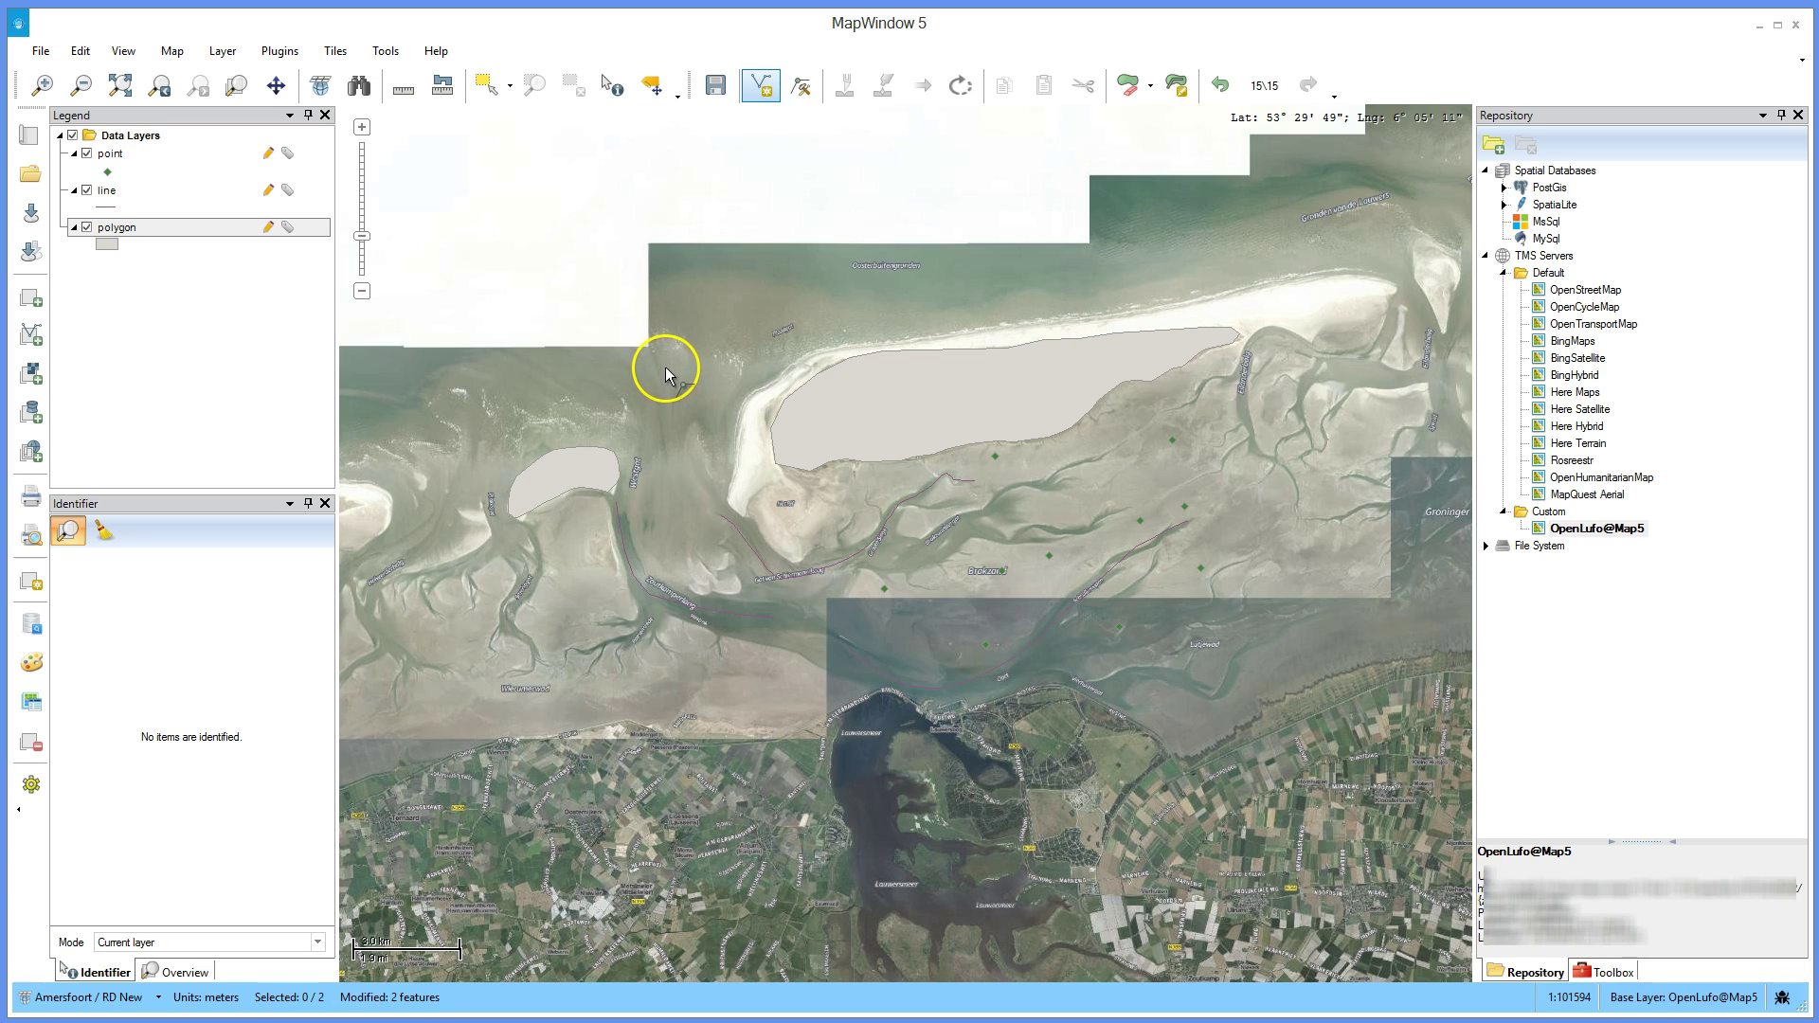
# - Zoom in on the mudflat around the points and try selecting one by rectangle
pyautogui.click(42, 85)
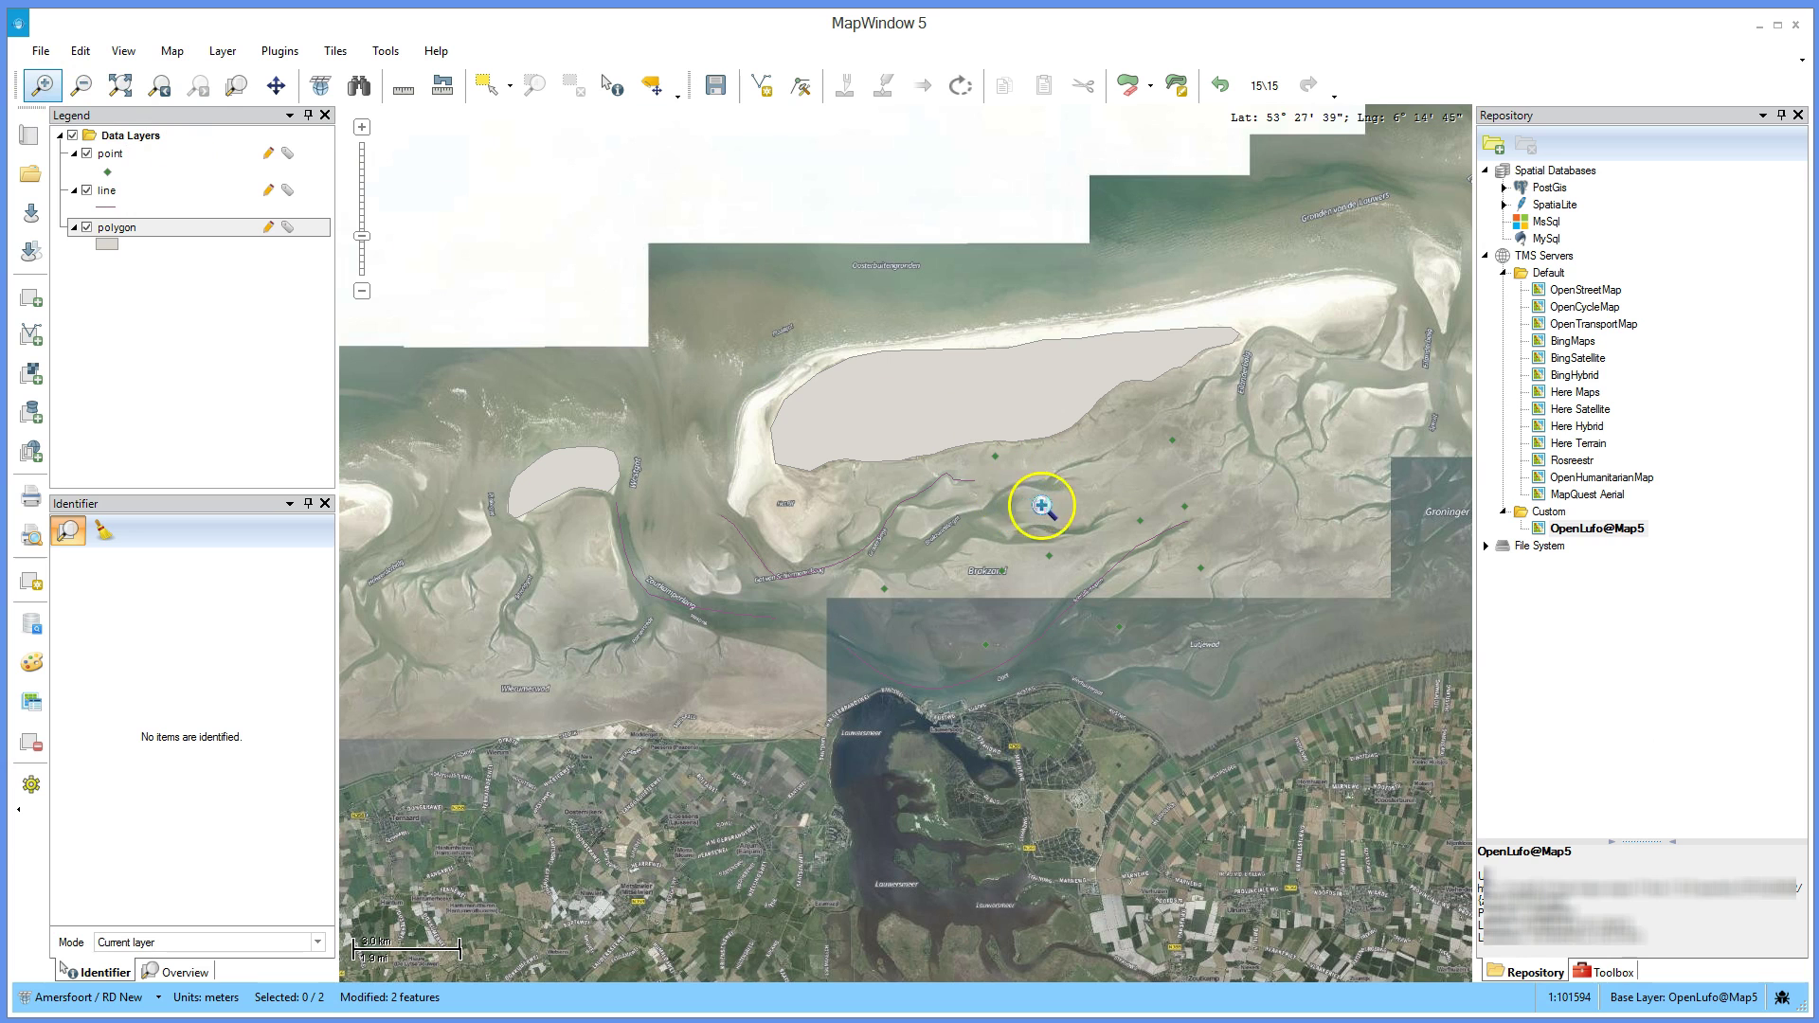
pyautogui.moveTo(1120, 483); pyautogui.dragTo(1246, 587)
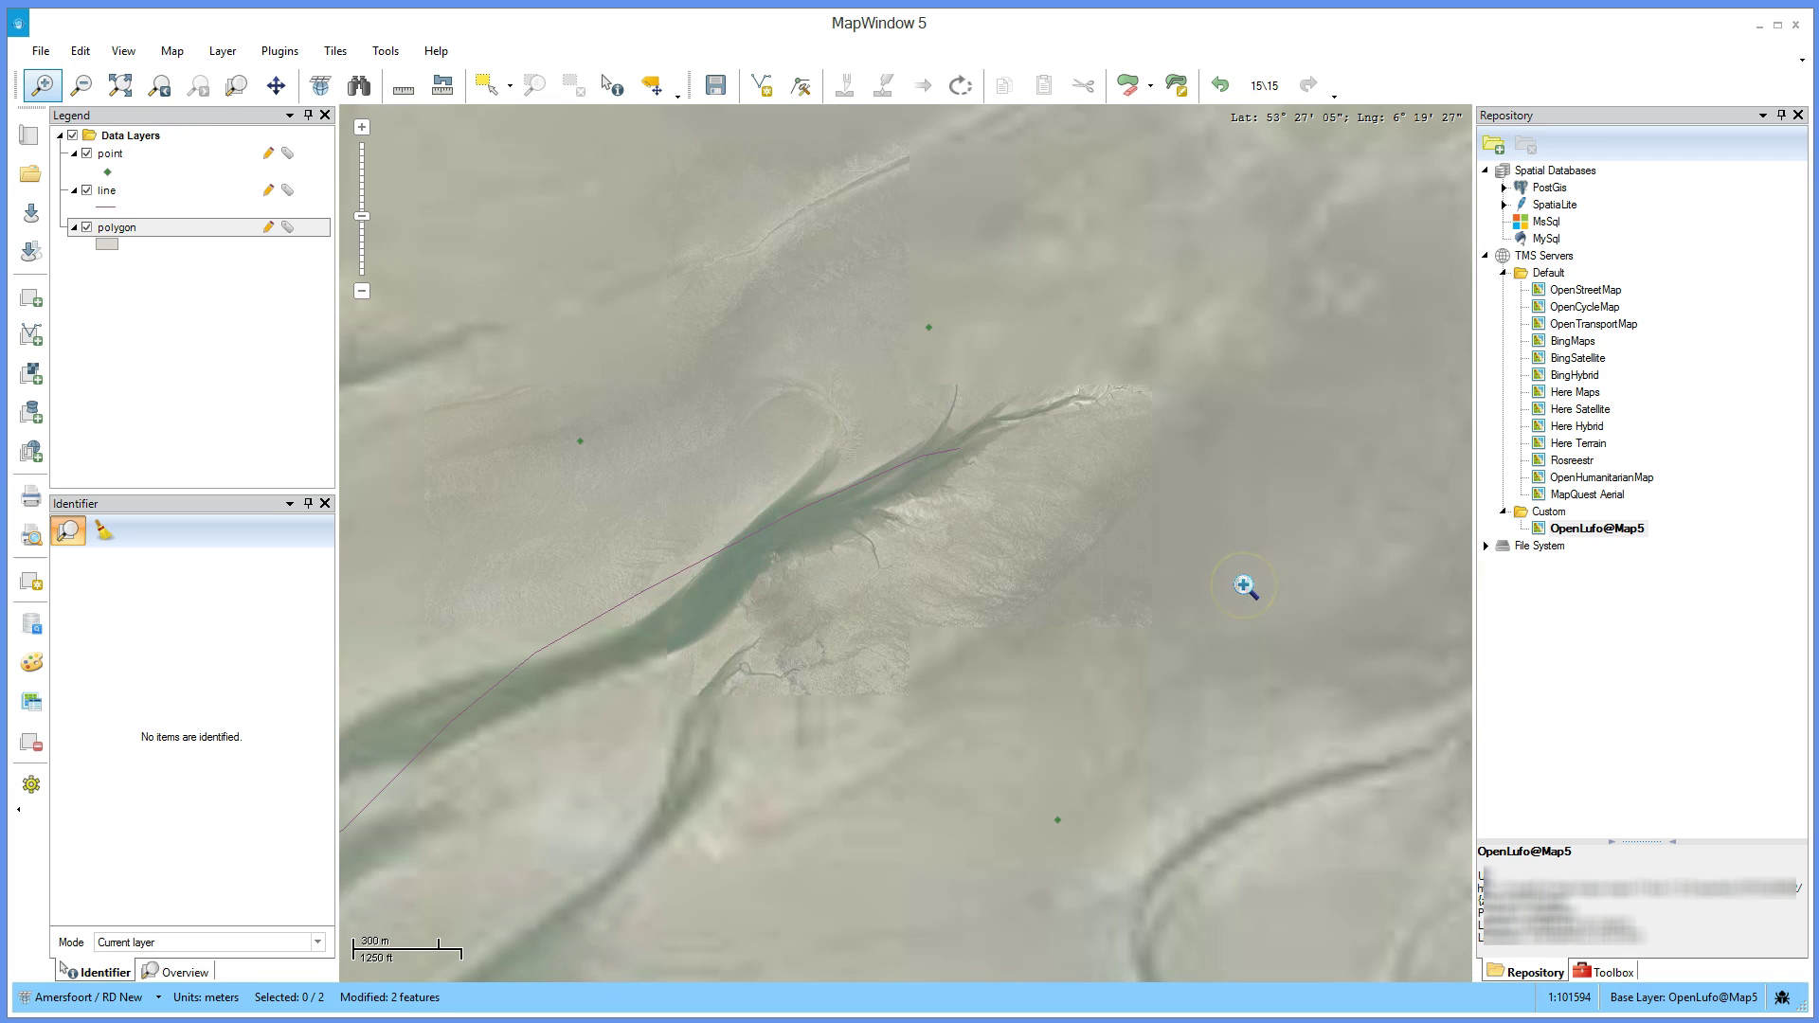
pyautogui.click(486, 93)
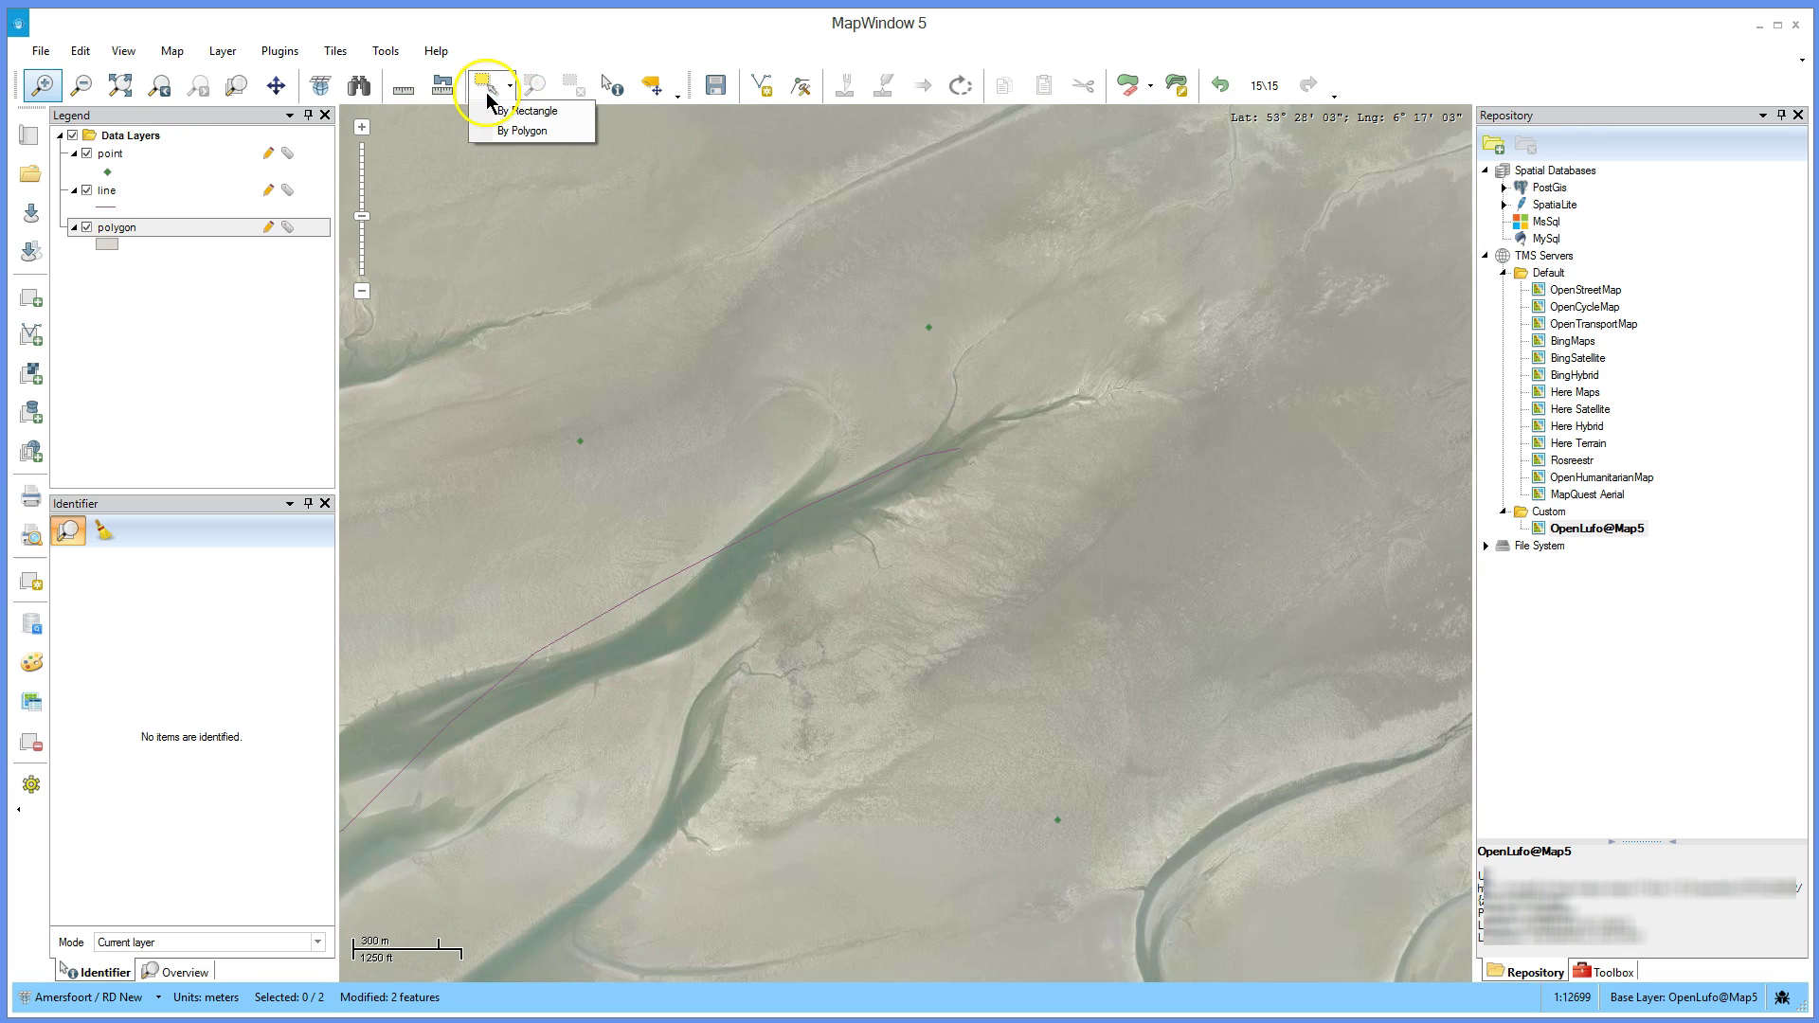
pyautogui.click(559, 111)
pyautogui.moveTo(906, 319); pyautogui.dragTo(962, 355)
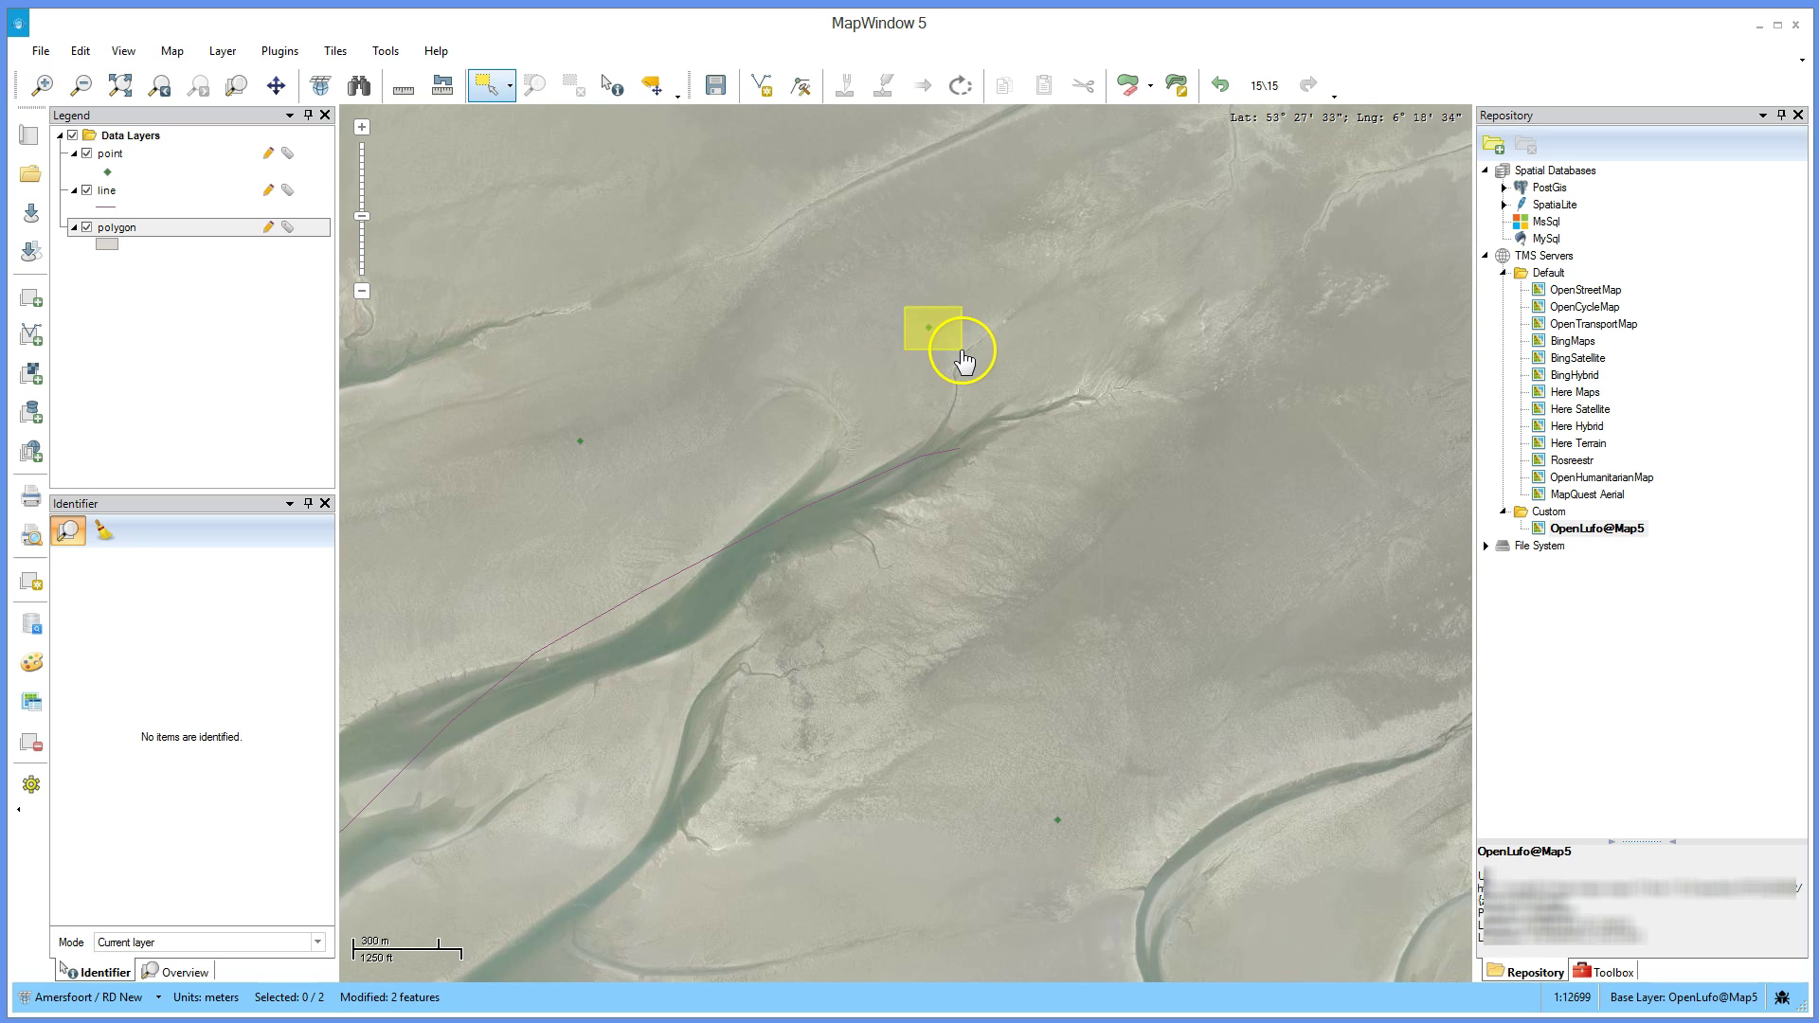
# - Move a selected point on the point layer to a new spot on the mudflat
pyautogui.click(118, 156)
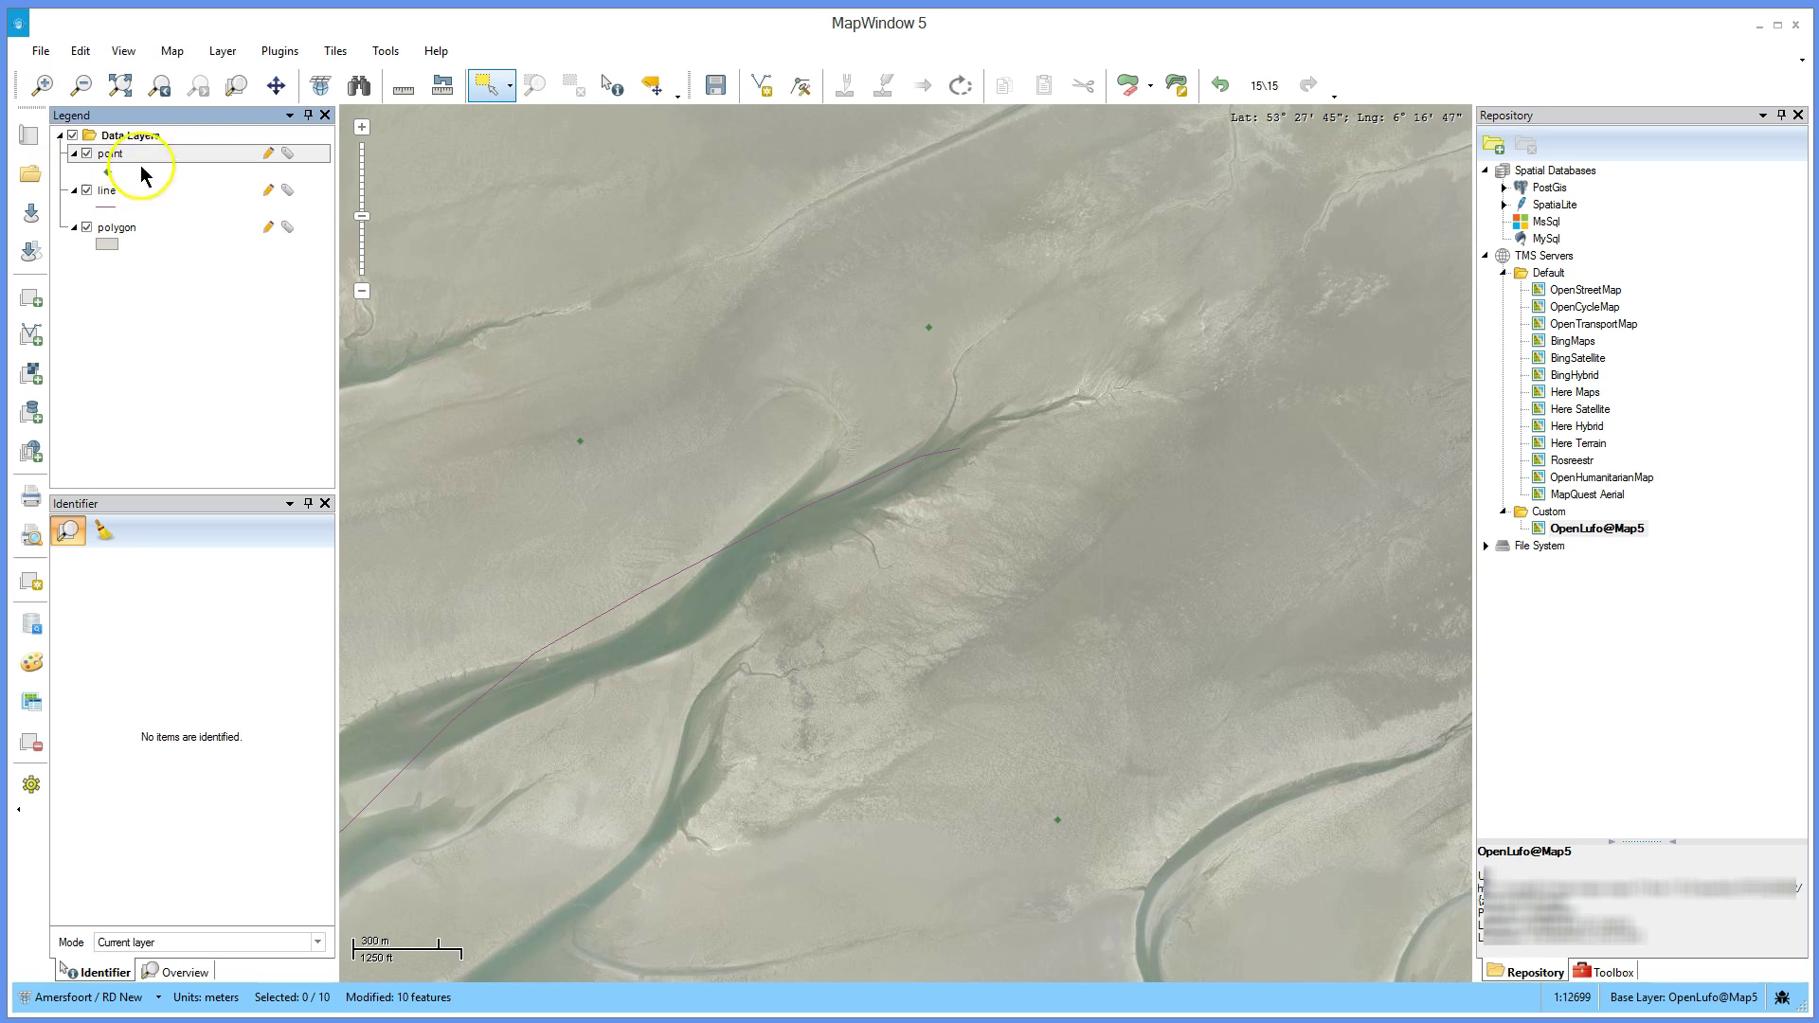
pyautogui.click(940, 339)
pyautogui.rightClick(943, 342)
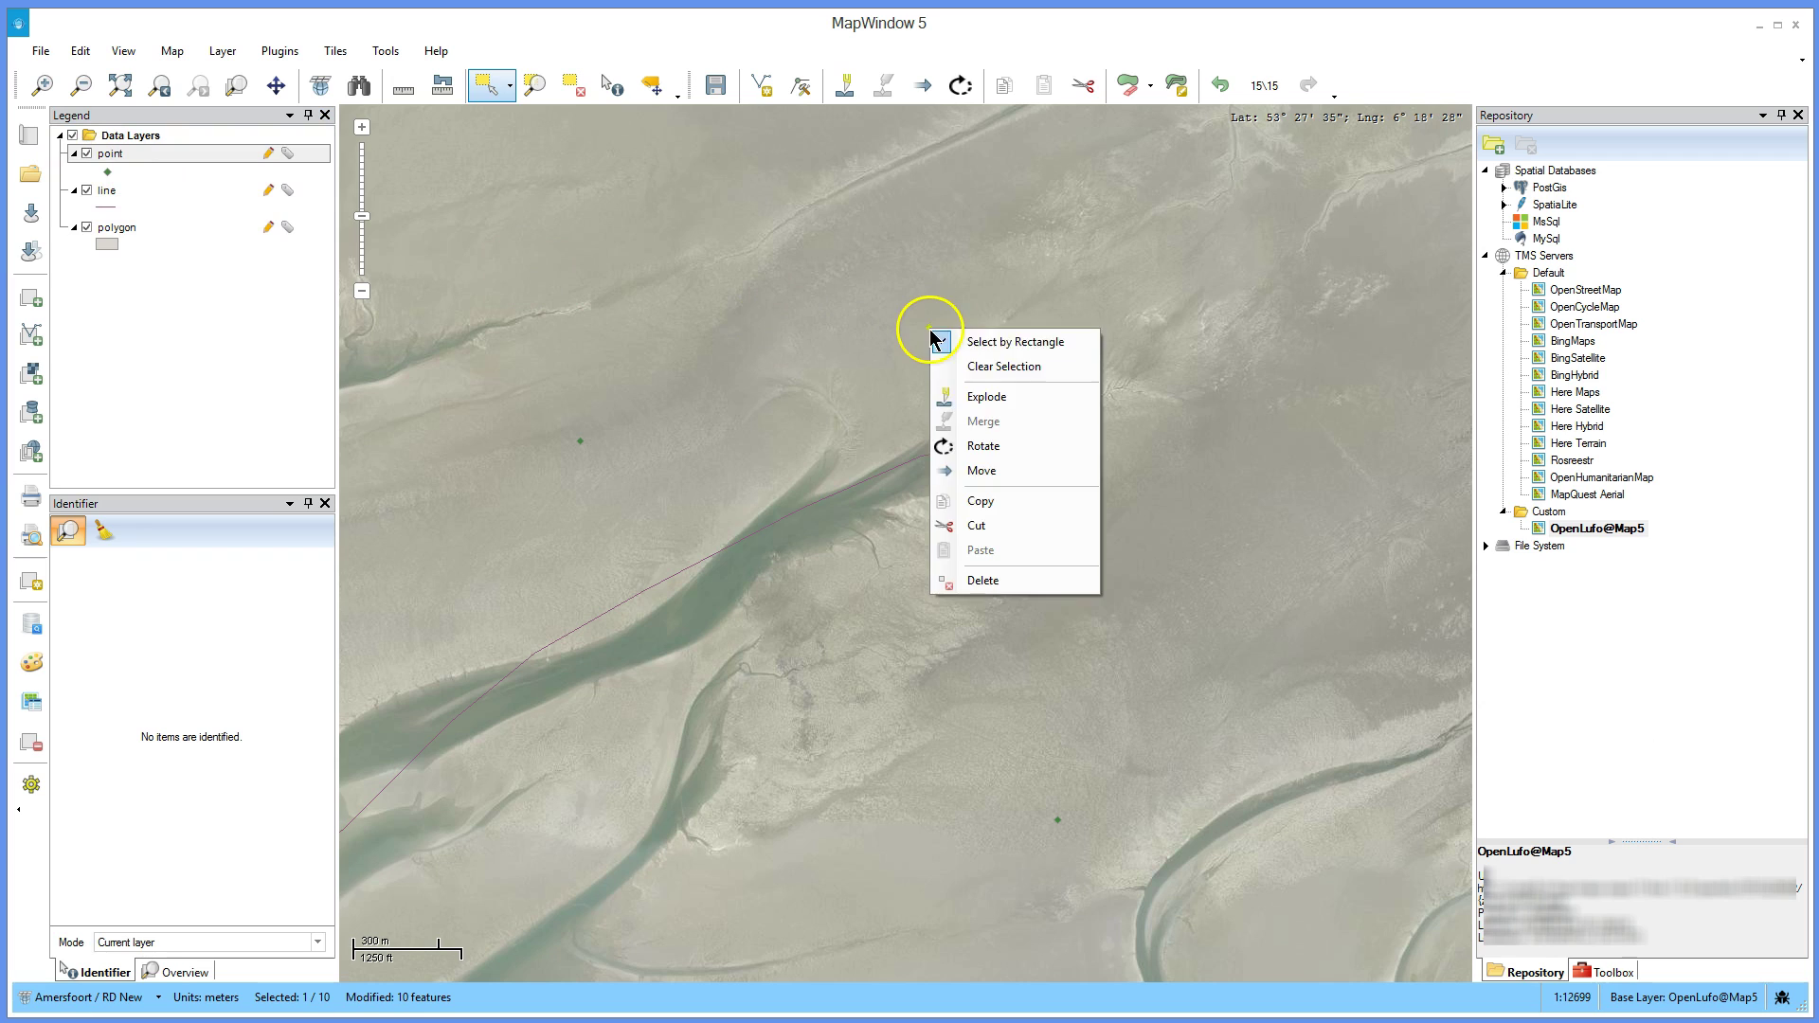
pyautogui.click(985, 475)
pyautogui.moveTo(929, 336); pyautogui.dragTo(835, 410)
# - Select another point by rectangle and move it up and to the right
pyautogui.click(509, 85)
pyautogui.click(504, 117)
pyautogui.moveTo(568, 426); pyautogui.dragTo(590, 449)
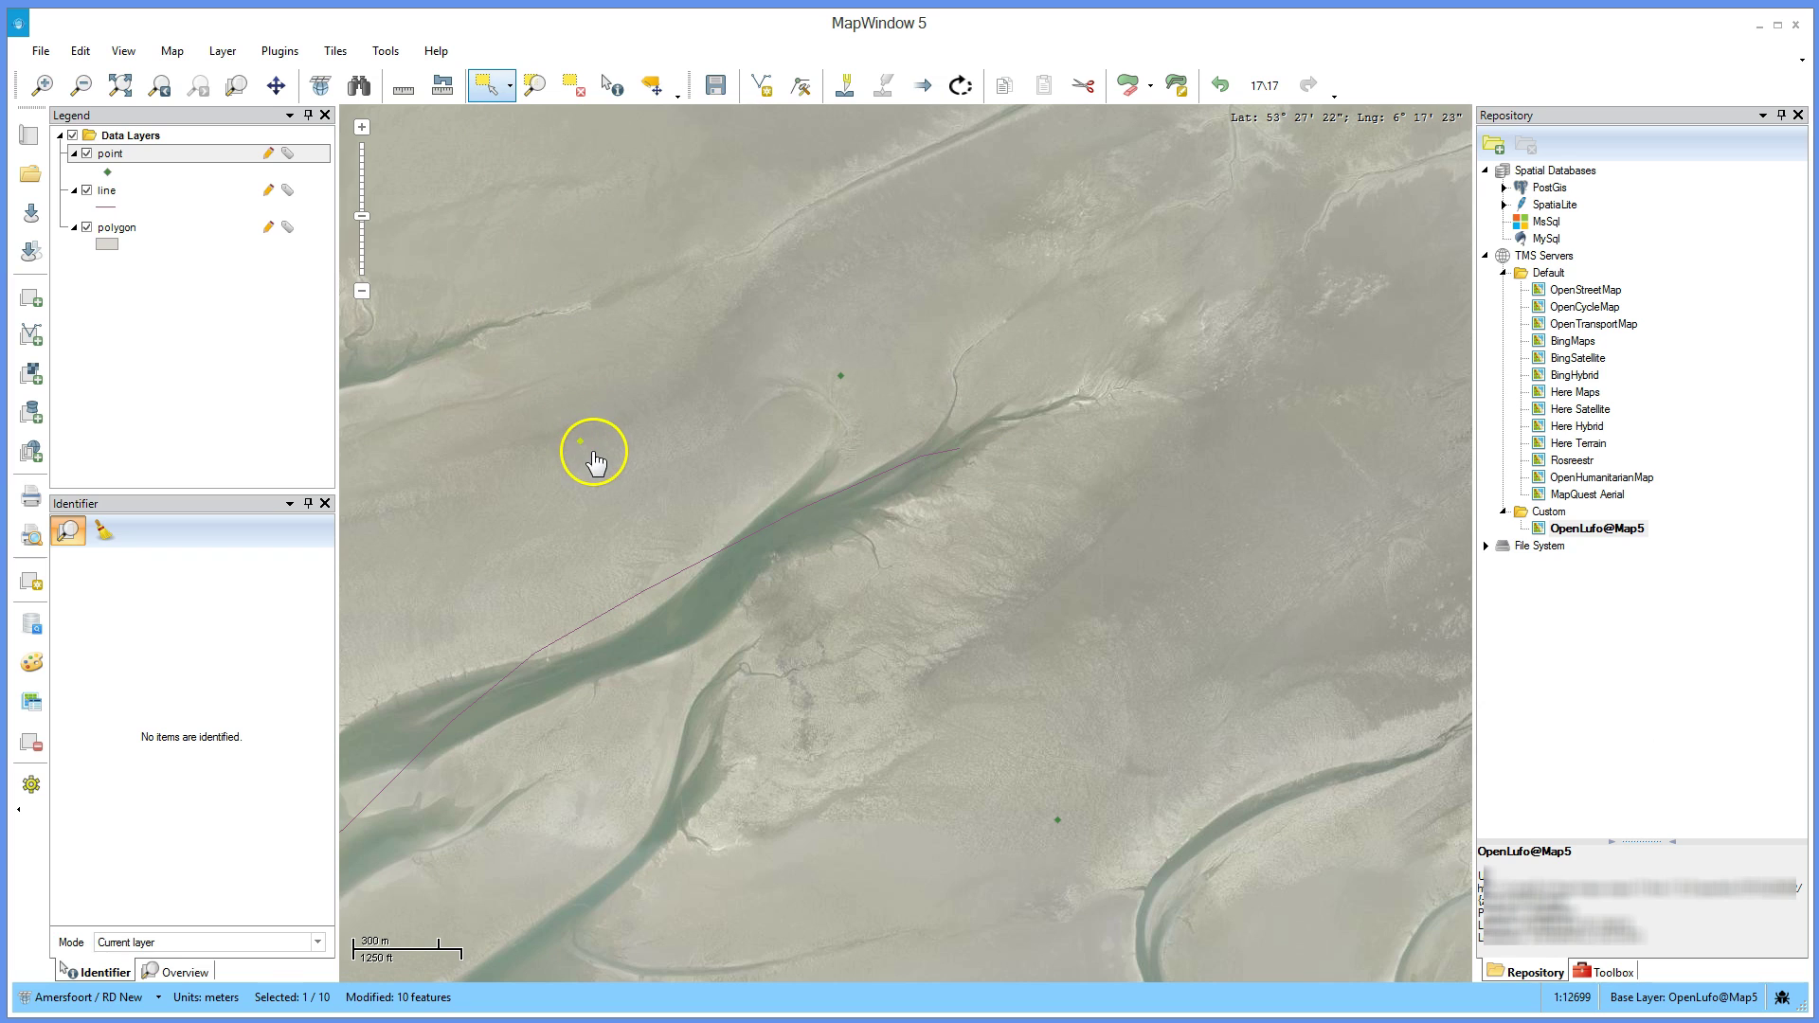
pyautogui.click(921, 85)
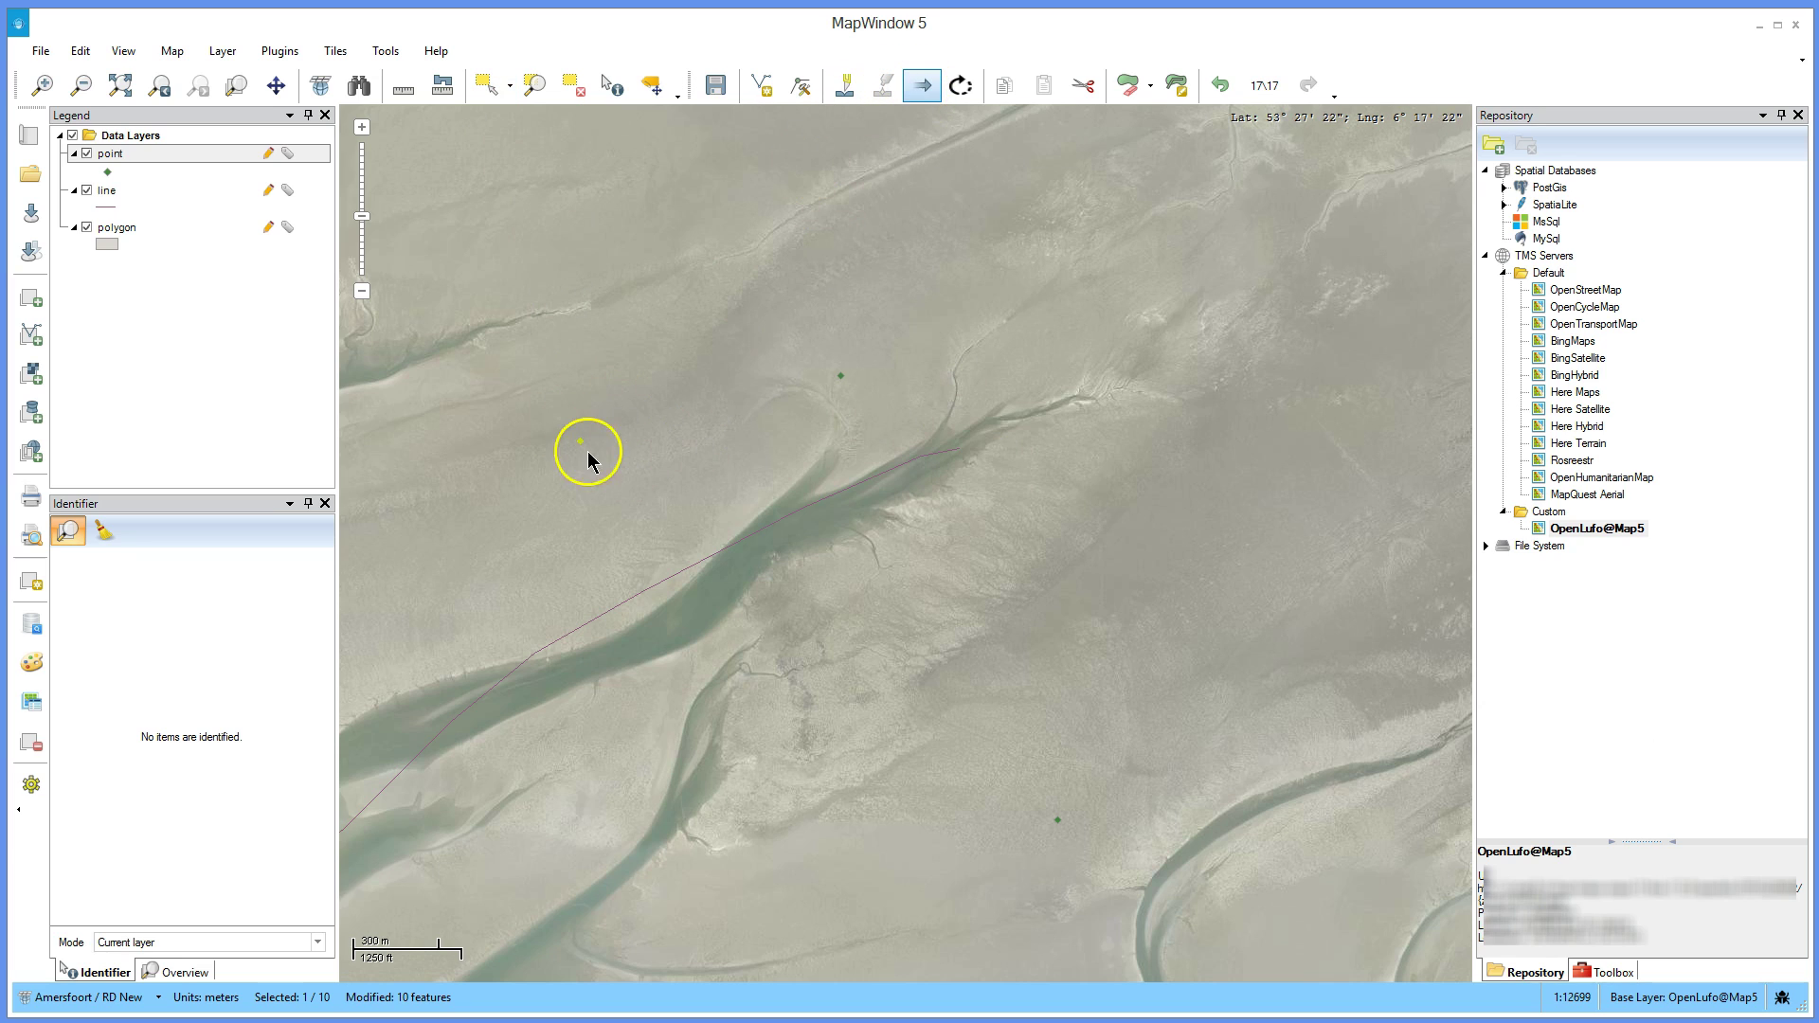
pyautogui.moveTo(582, 442); pyautogui.dragTo(655, 320)
pyautogui.click(657, 323)
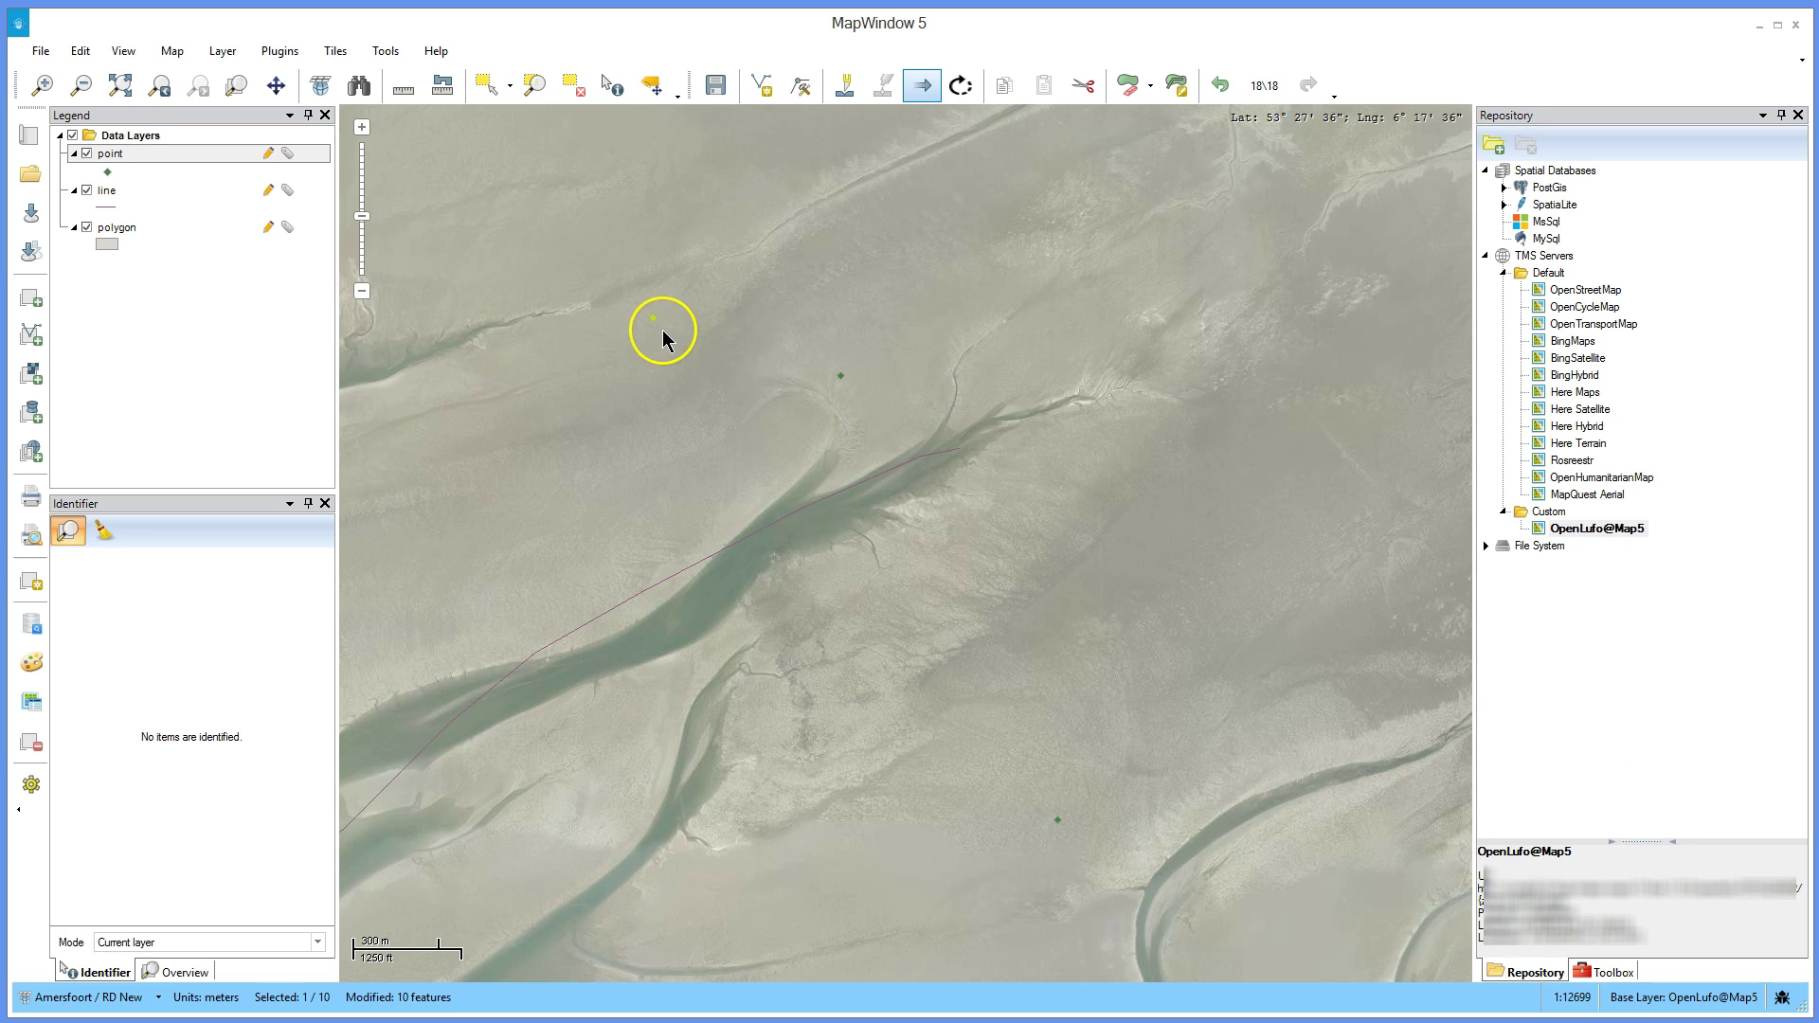
# - Delete that point, then undo the deletion to restore it
pyautogui.rightClick(654, 323)
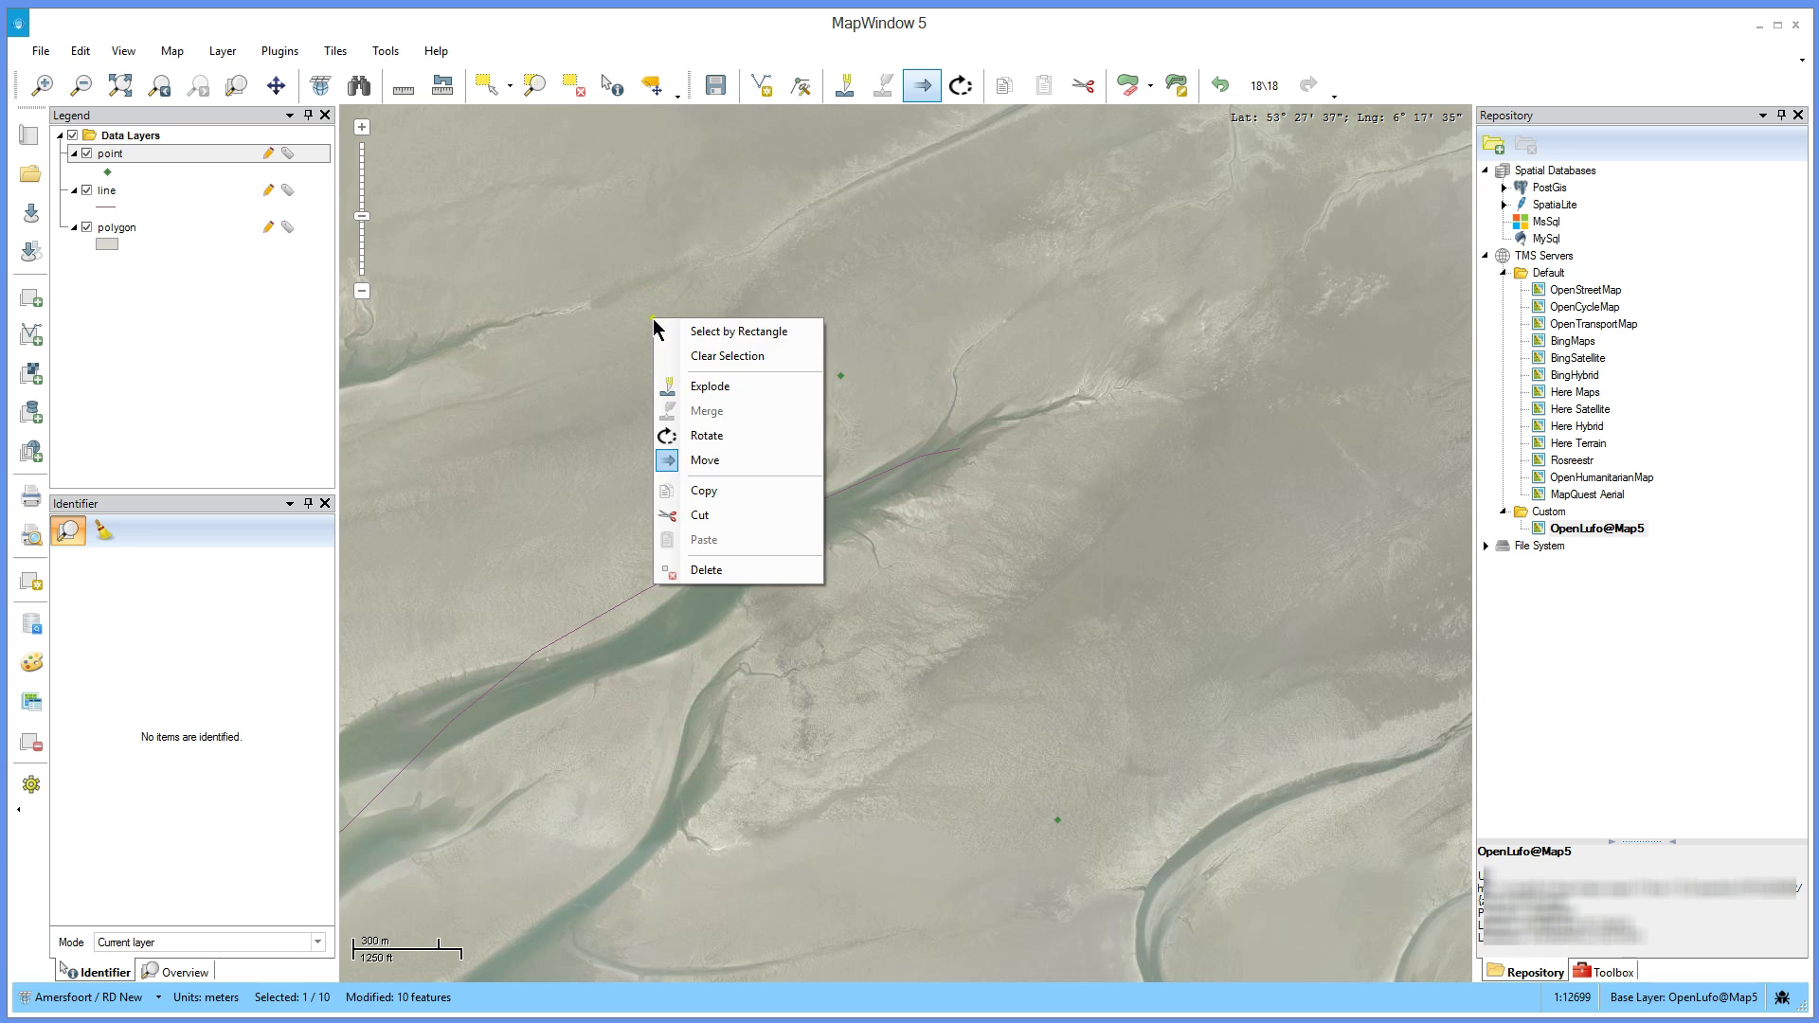
pyautogui.click(726, 572)
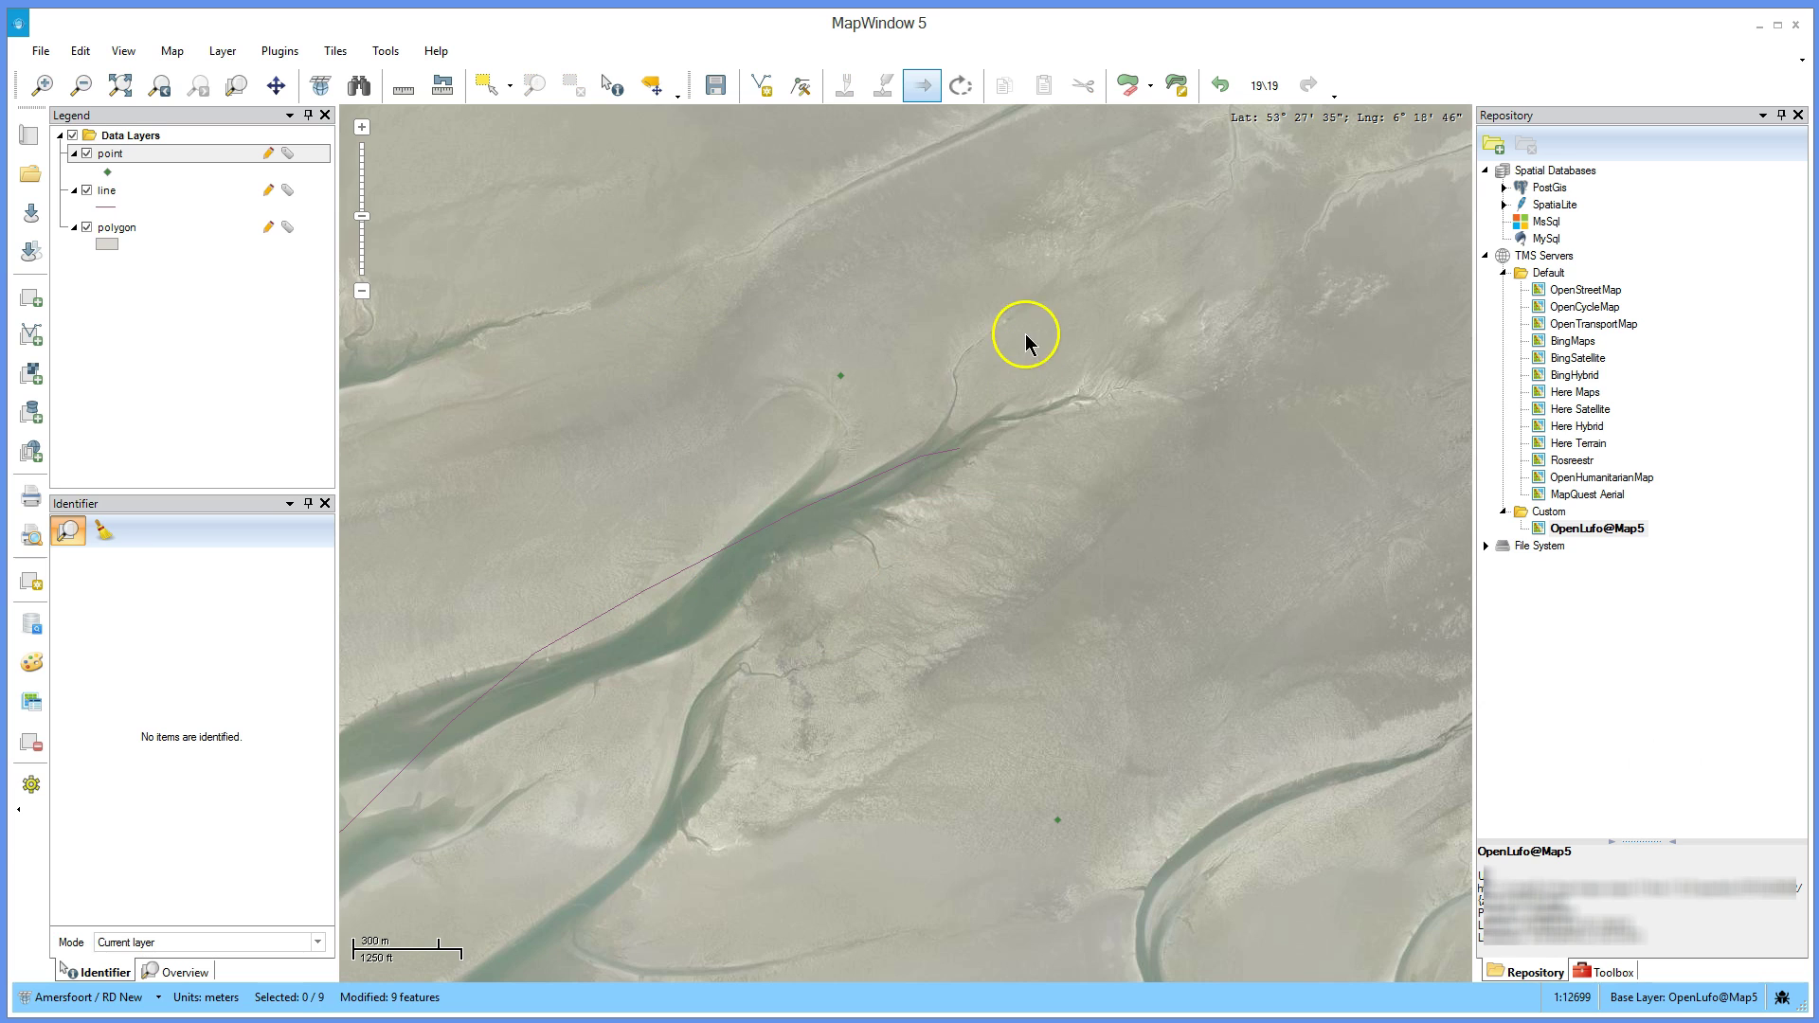
pyautogui.click(1220, 84)
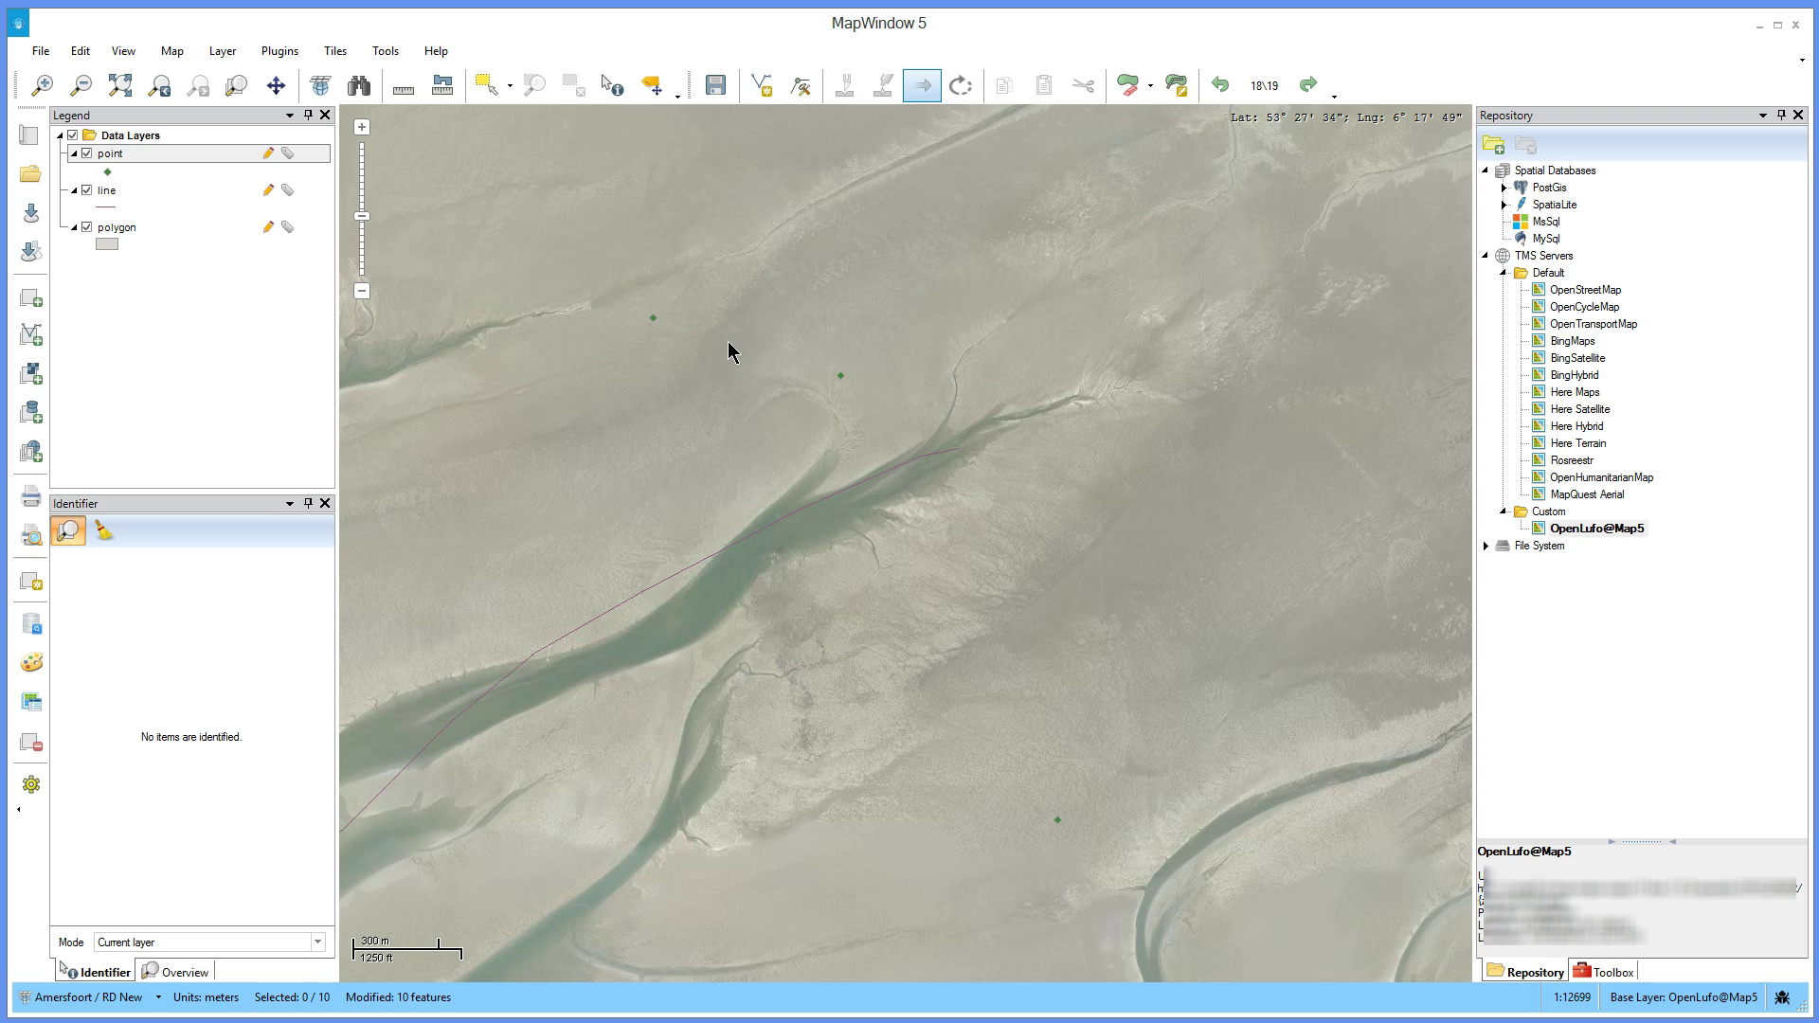
# - Zoom out to the whole island and select the large island polygon by rectangle
pyautogui.click(361, 292)
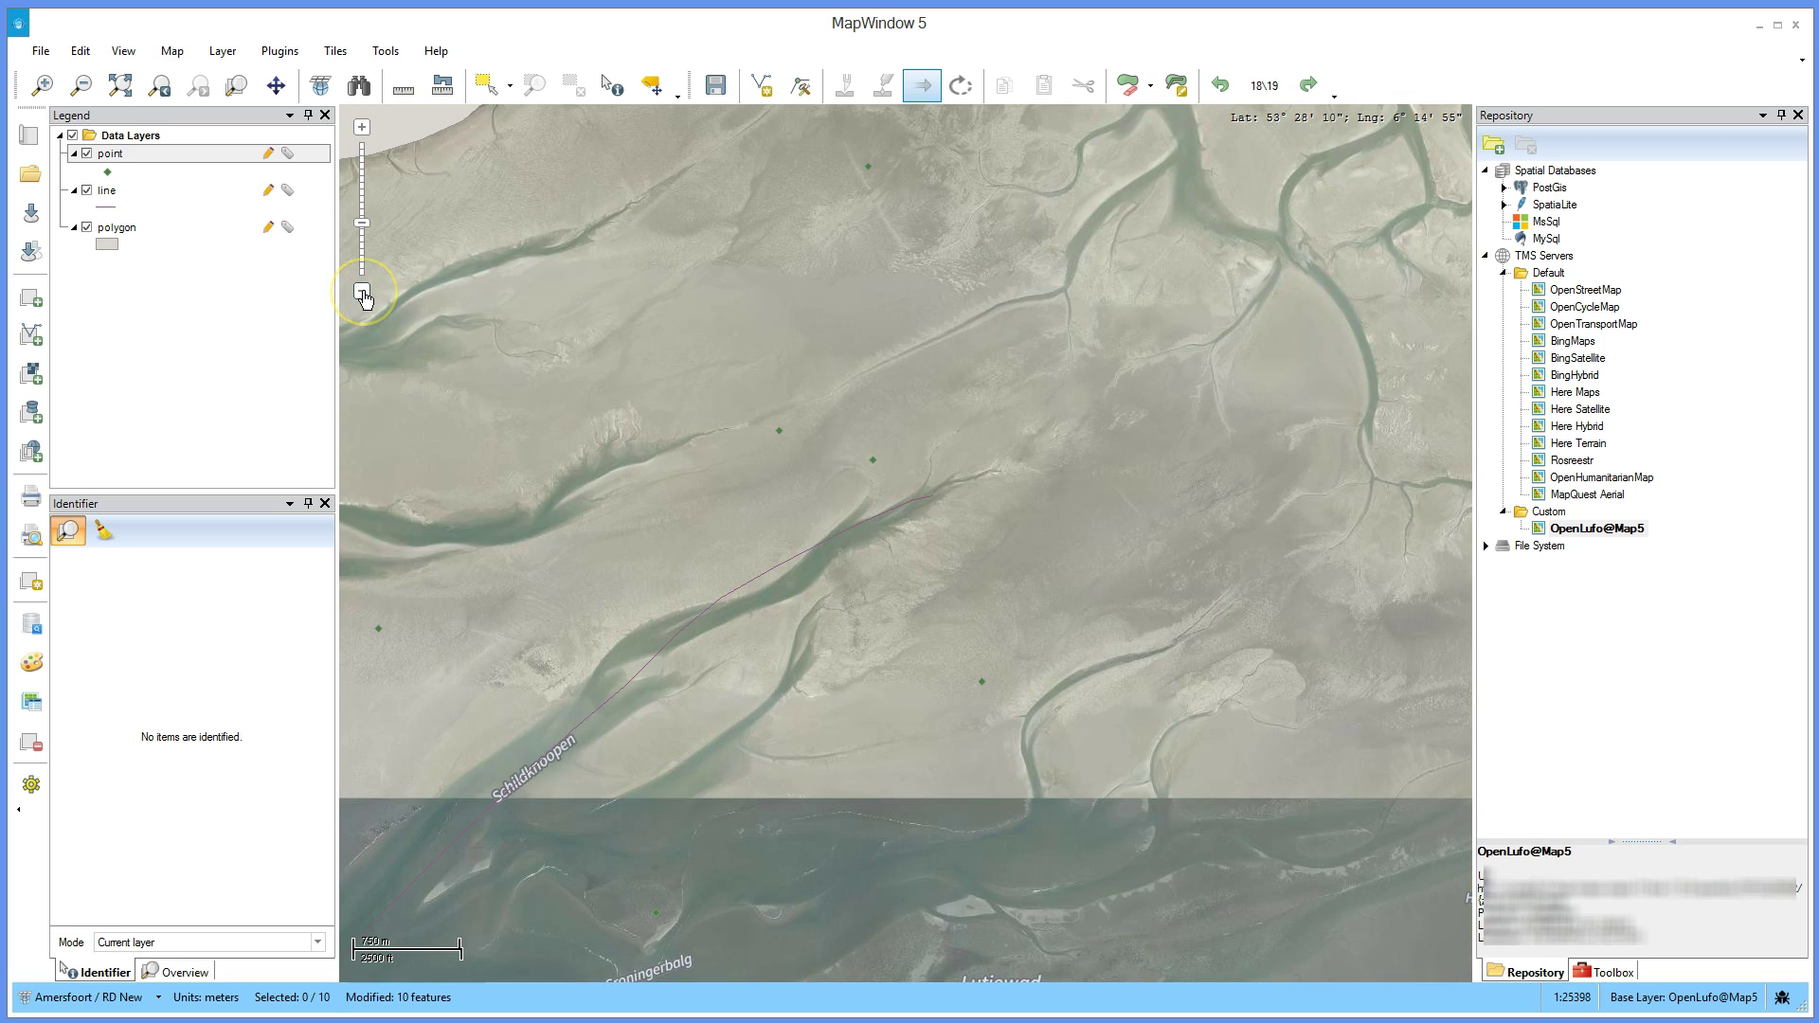
pyautogui.click(361, 296)
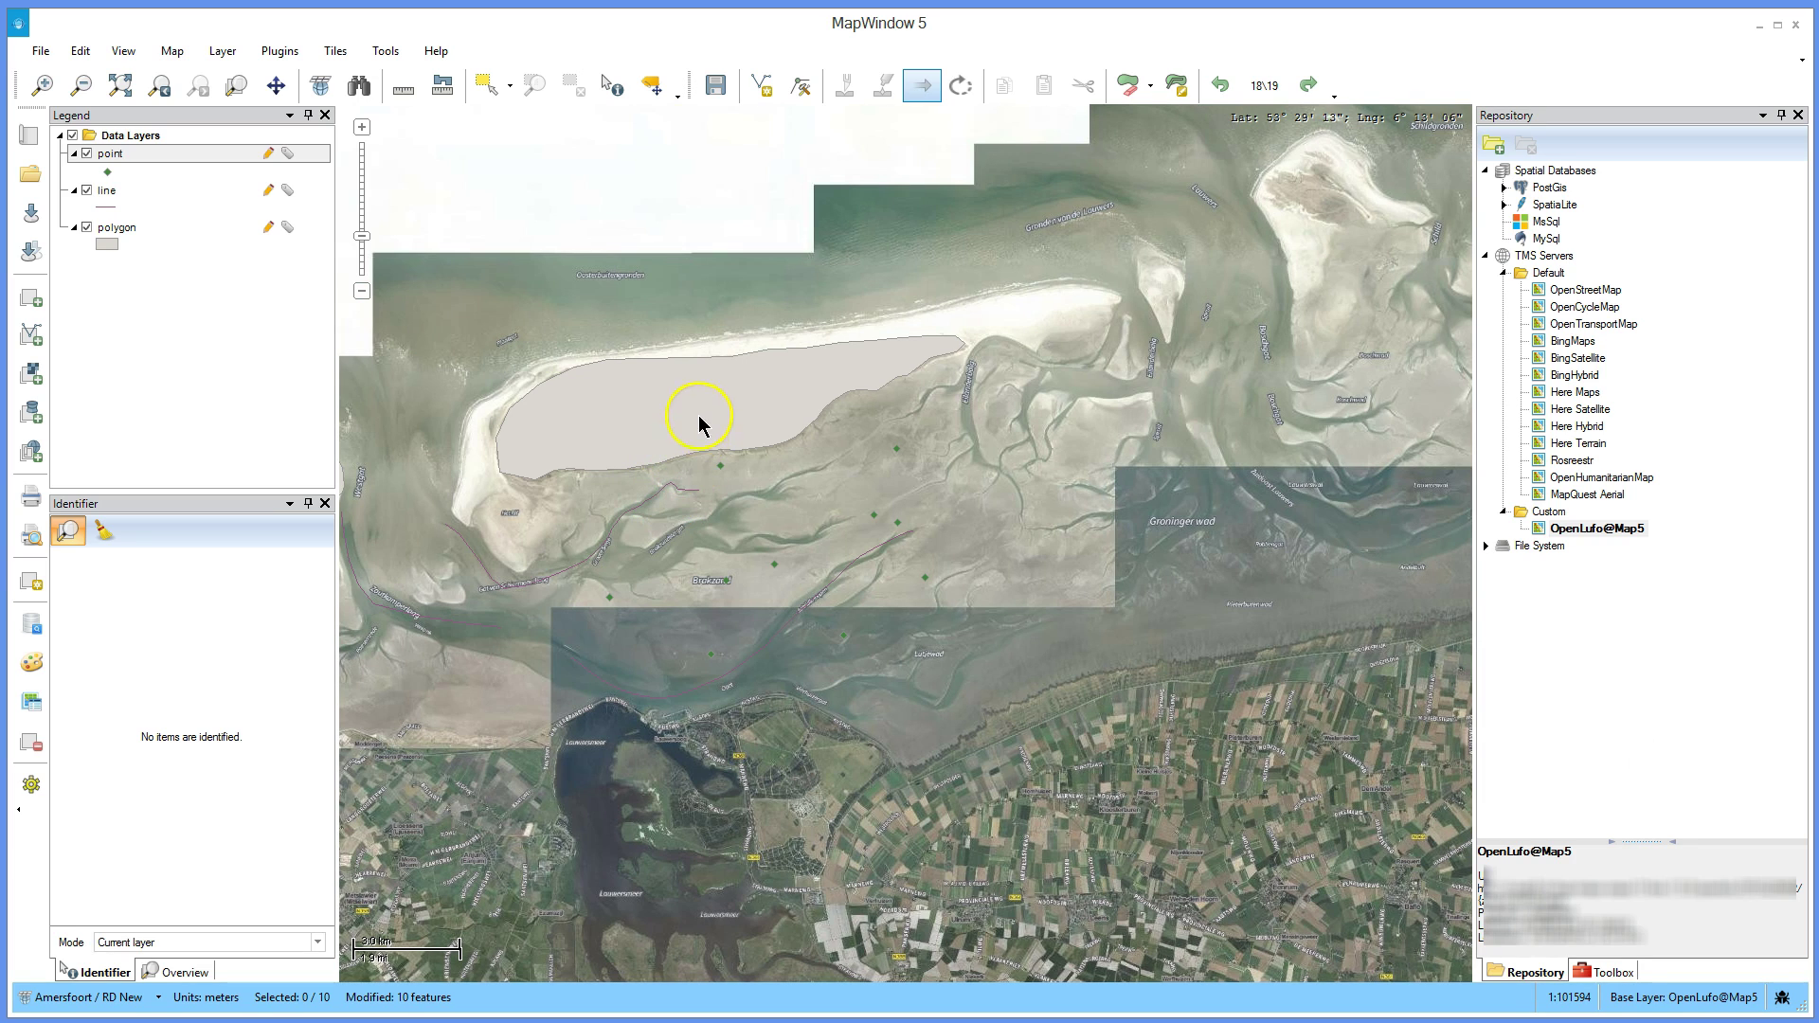
pyautogui.click(142, 230)
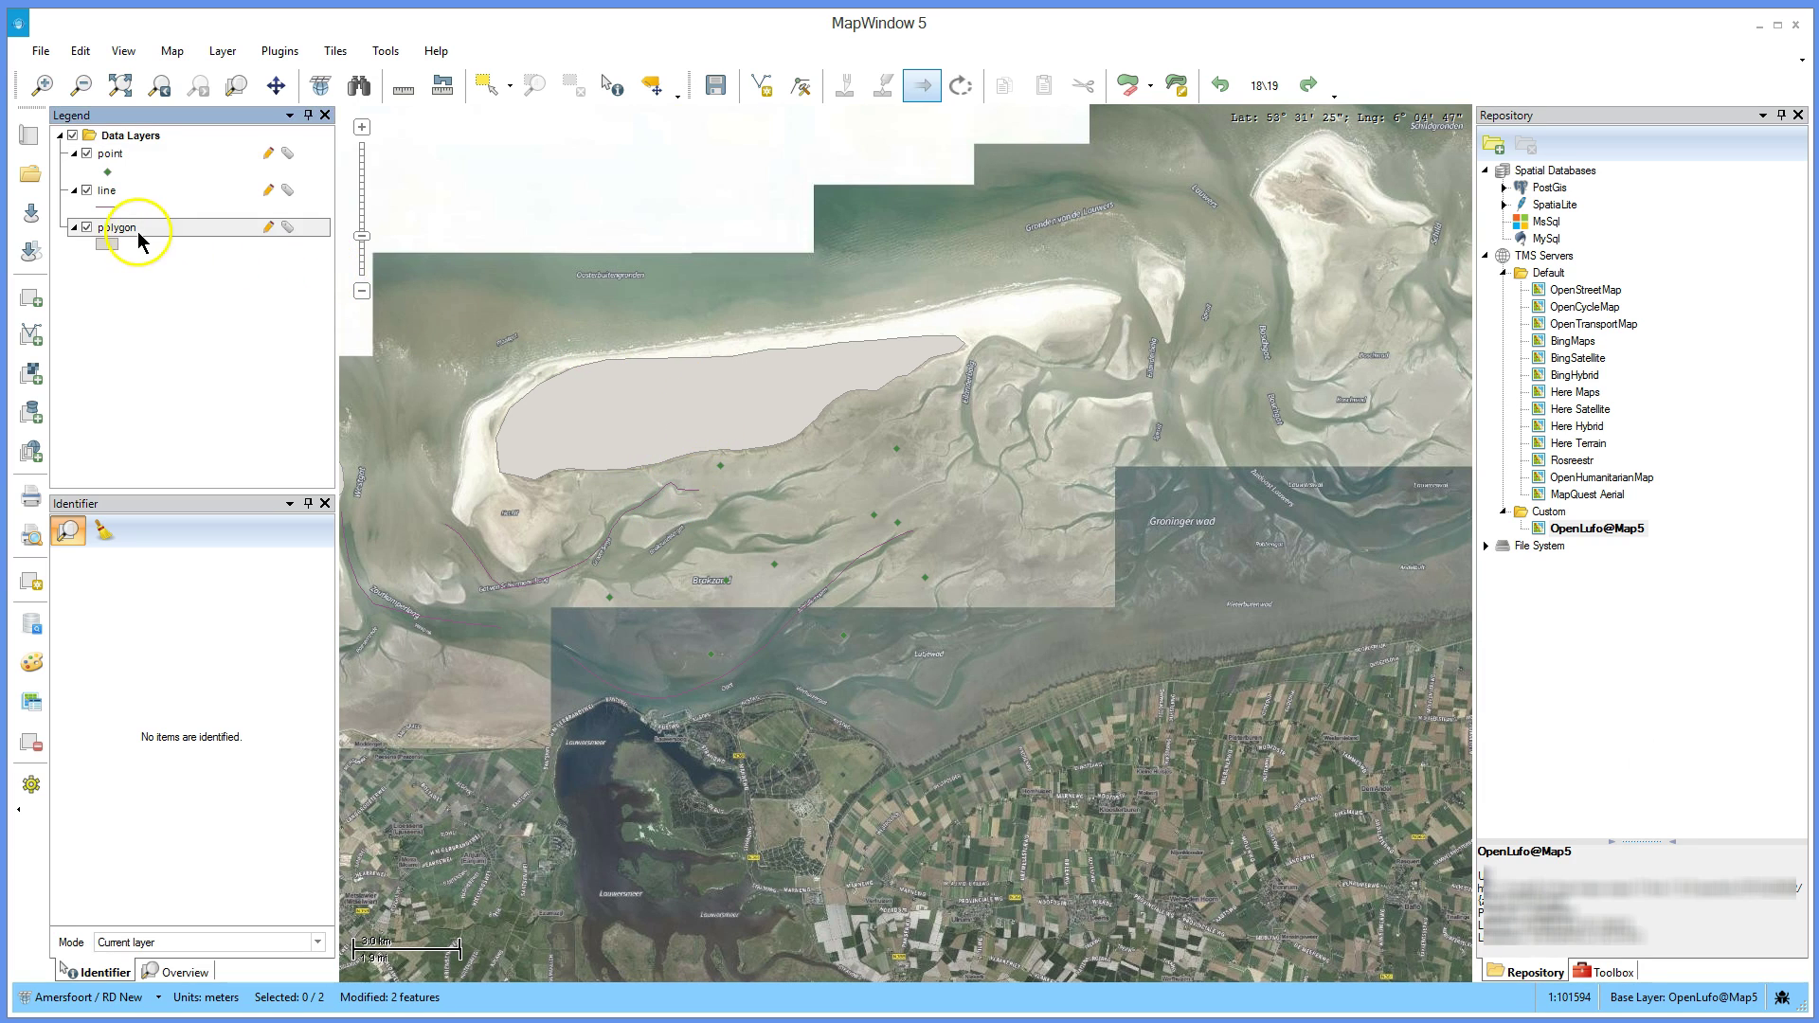
pyautogui.click(510, 85)
pyautogui.click(523, 111)
pyautogui.click(609, 416)
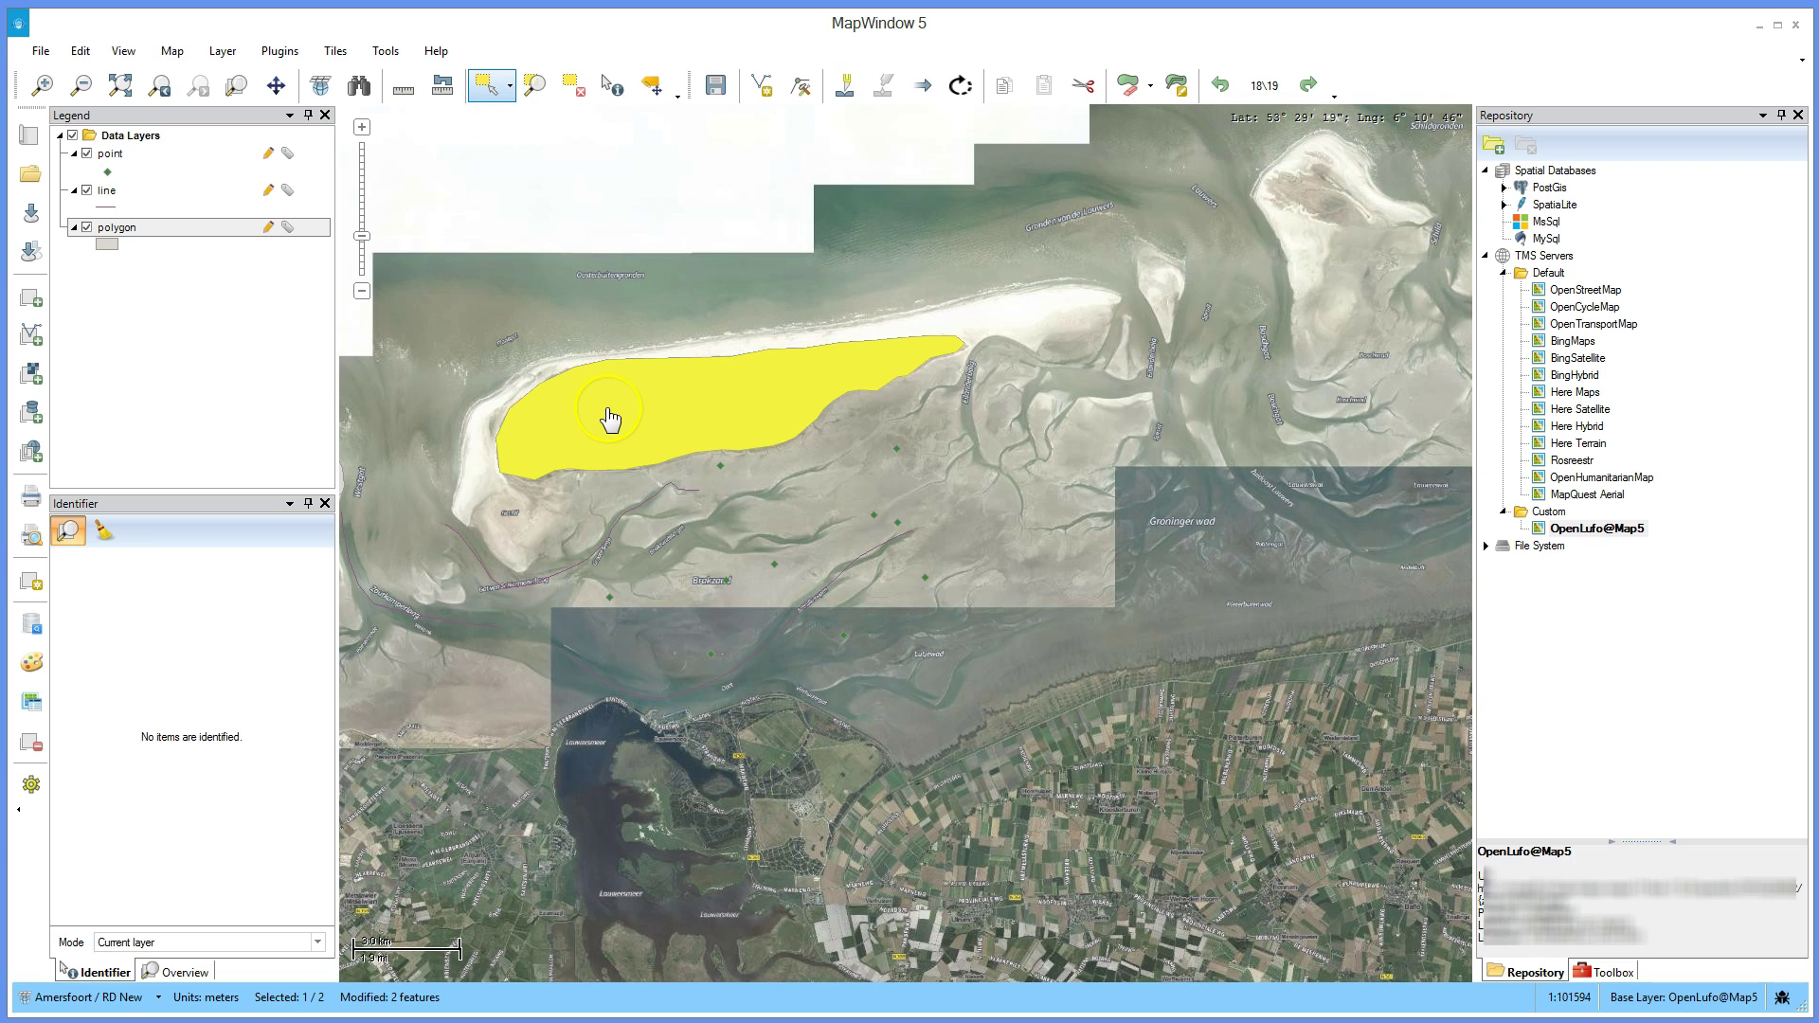
# - Rotate the island polygon to near-vertical, then undo the rotation
pyautogui.rightClick(609, 416)
pyautogui.click(673, 530)
pyautogui.click(686, 427)
pyautogui.moveTo(806, 389); pyautogui.dragTo(717, 327)
pyautogui.click(793, 317)
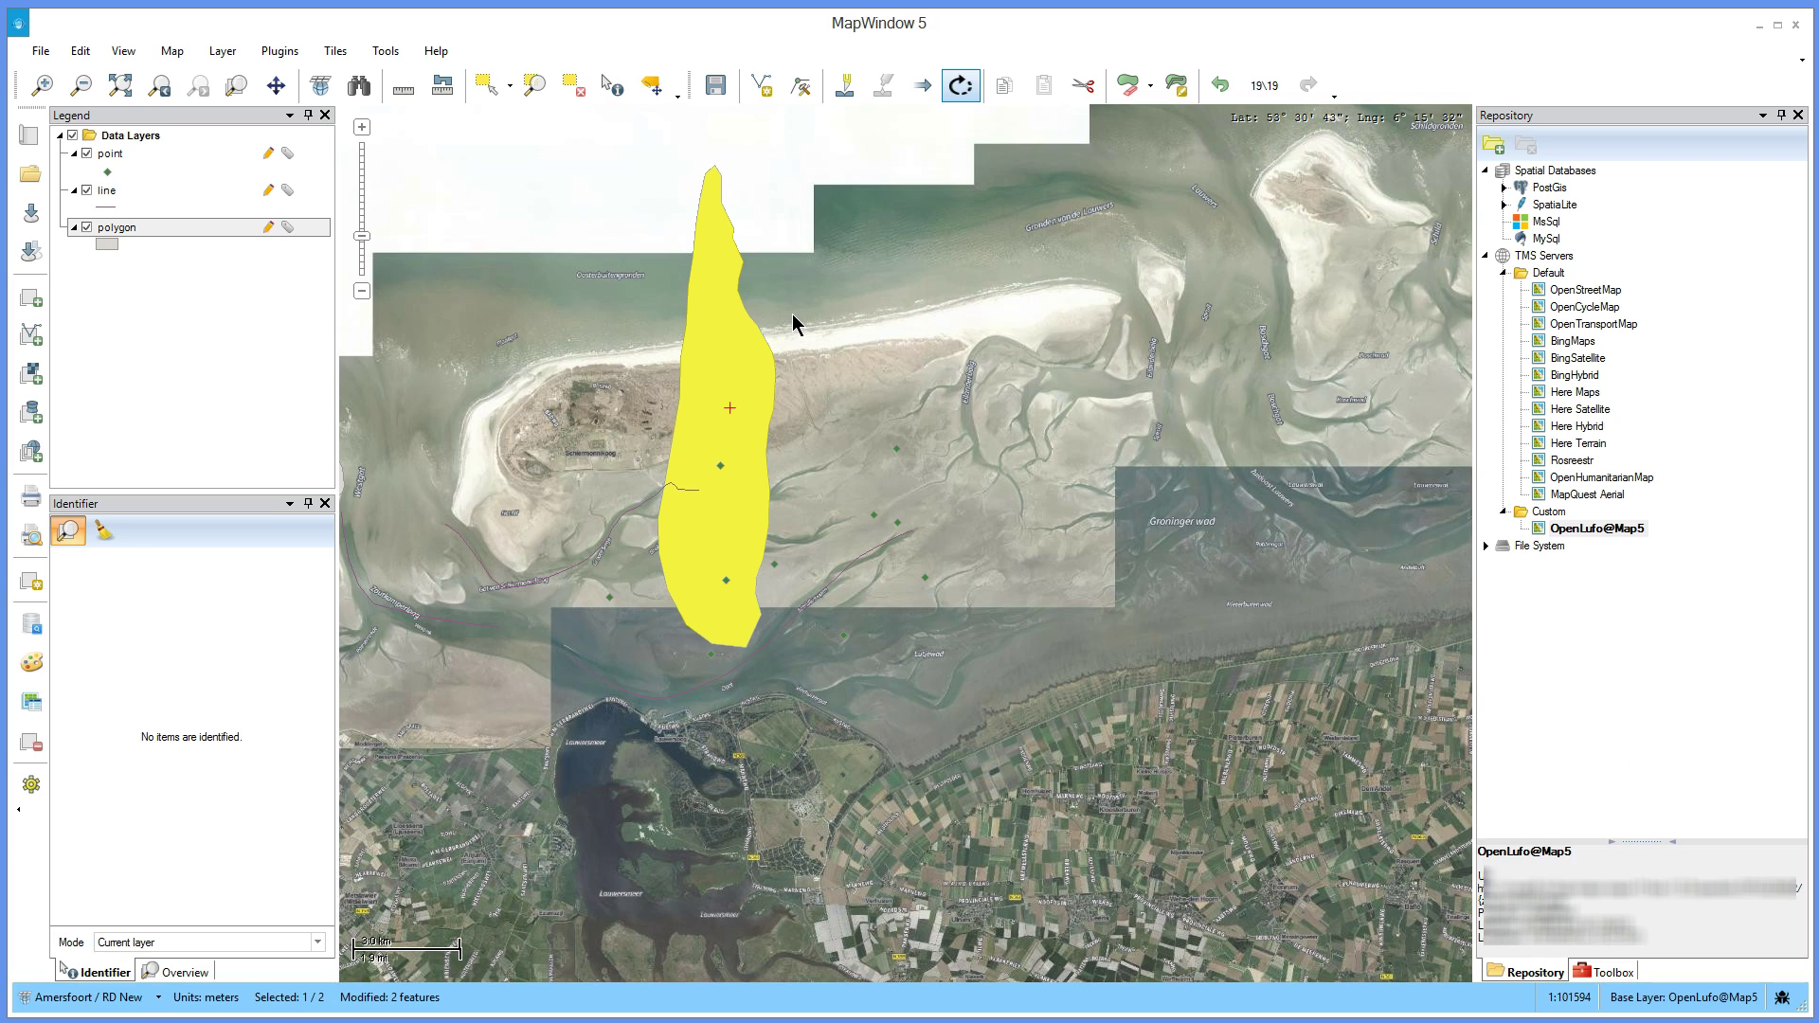
pyautogui.click(1219, 86)
pyautogui.click(899, 461)
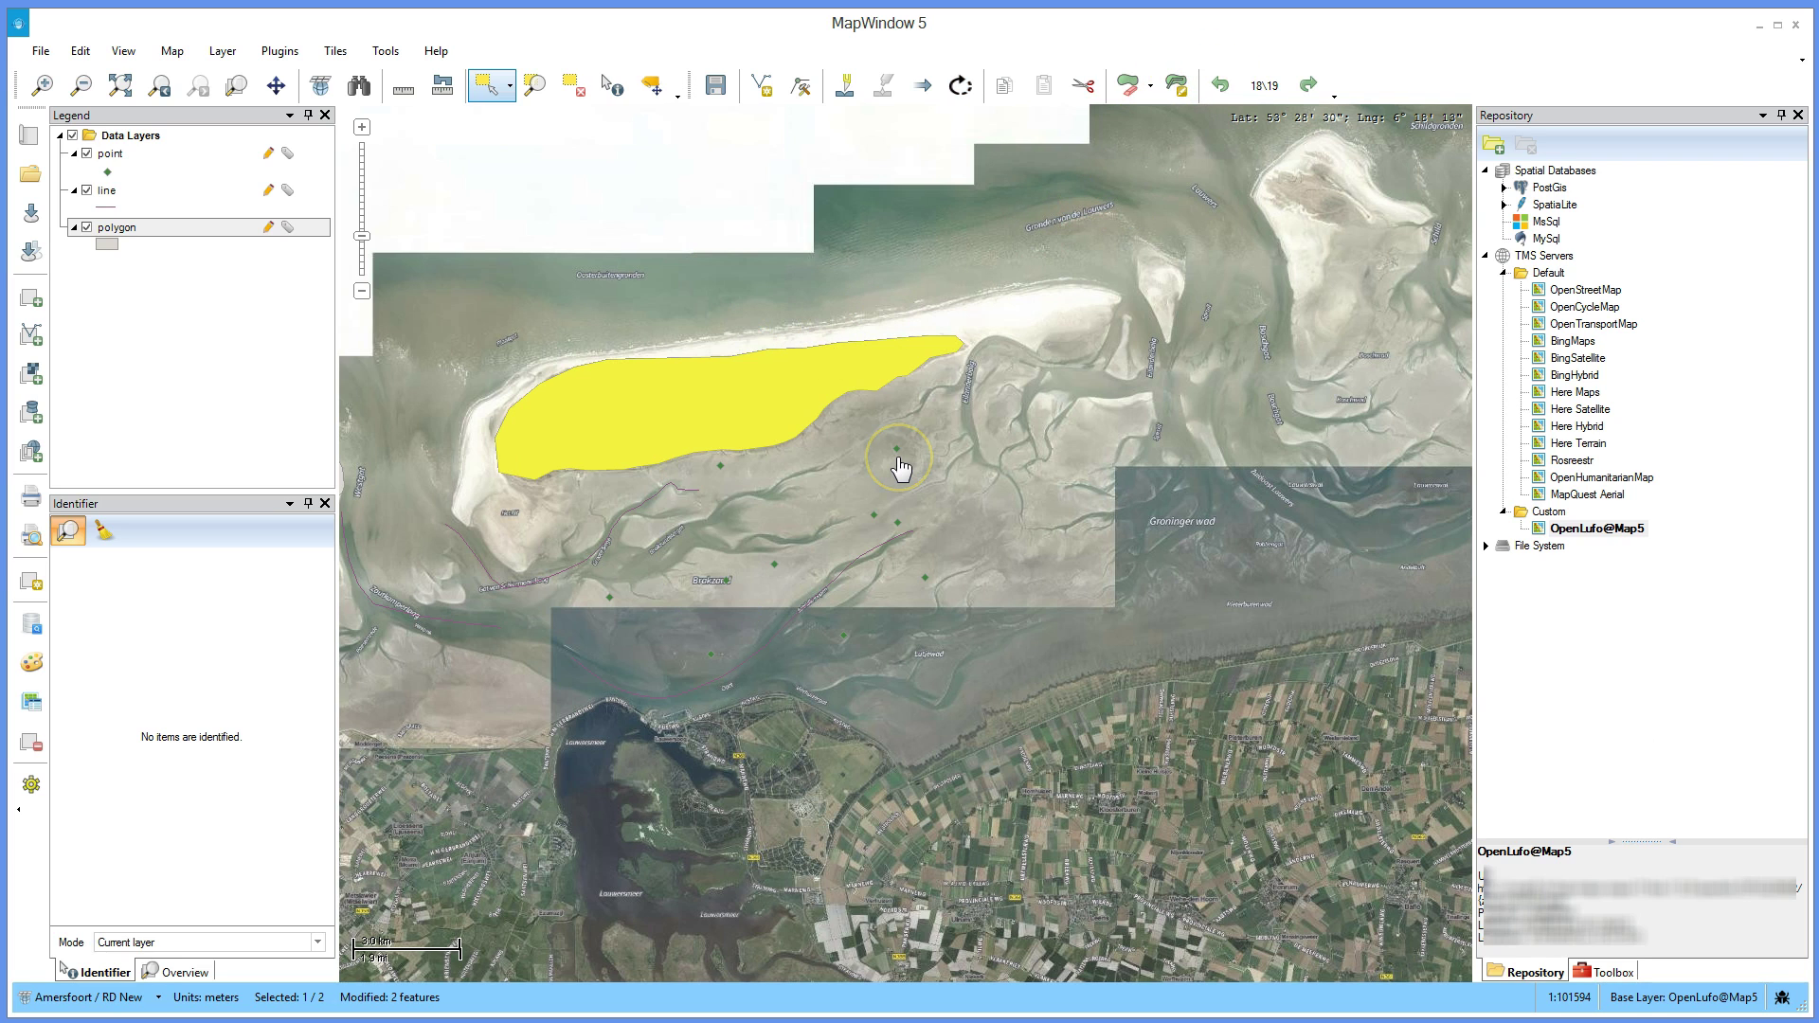
pyautogui.moveTo(869, 473); pyautogui.dragTo(1027, 471)
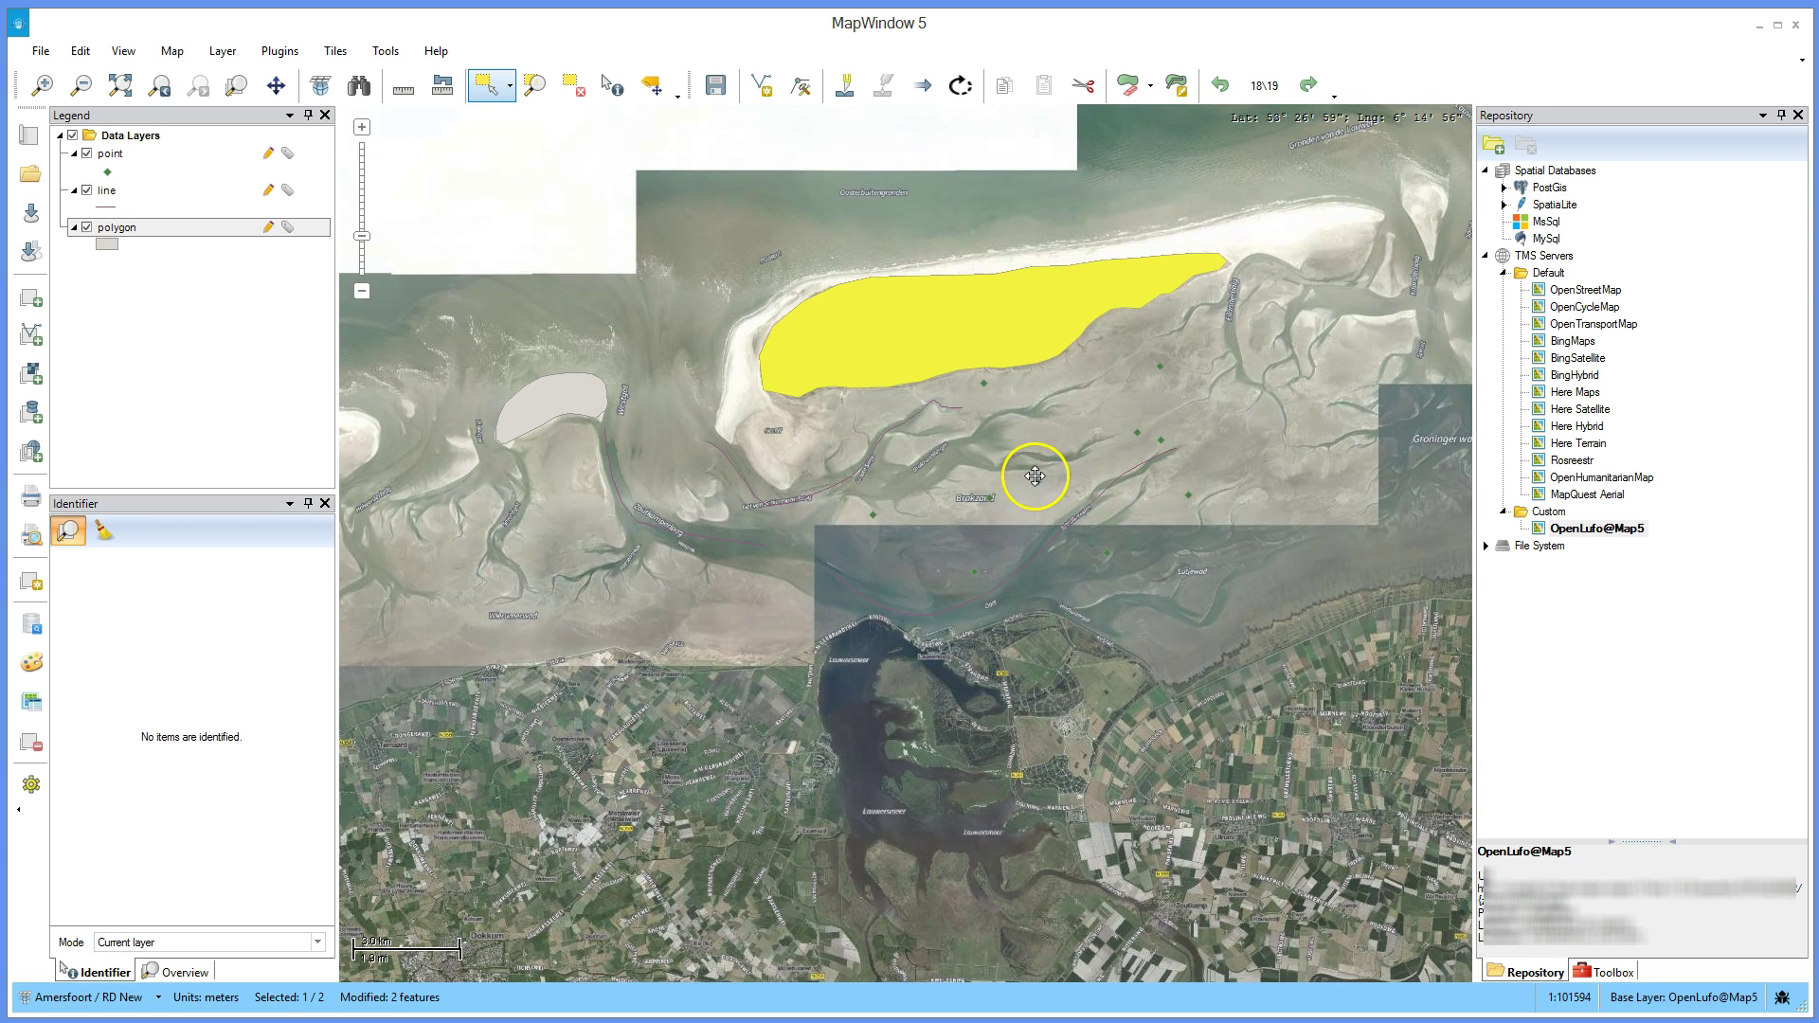
# - Select the small western polygon and copy it to the clipboard
pyautogui.rightClick(568, 402)
pyautogui.click(592, 407)
pyautogui.click(517, 403)
pyautogui.rightClick(567, 400)
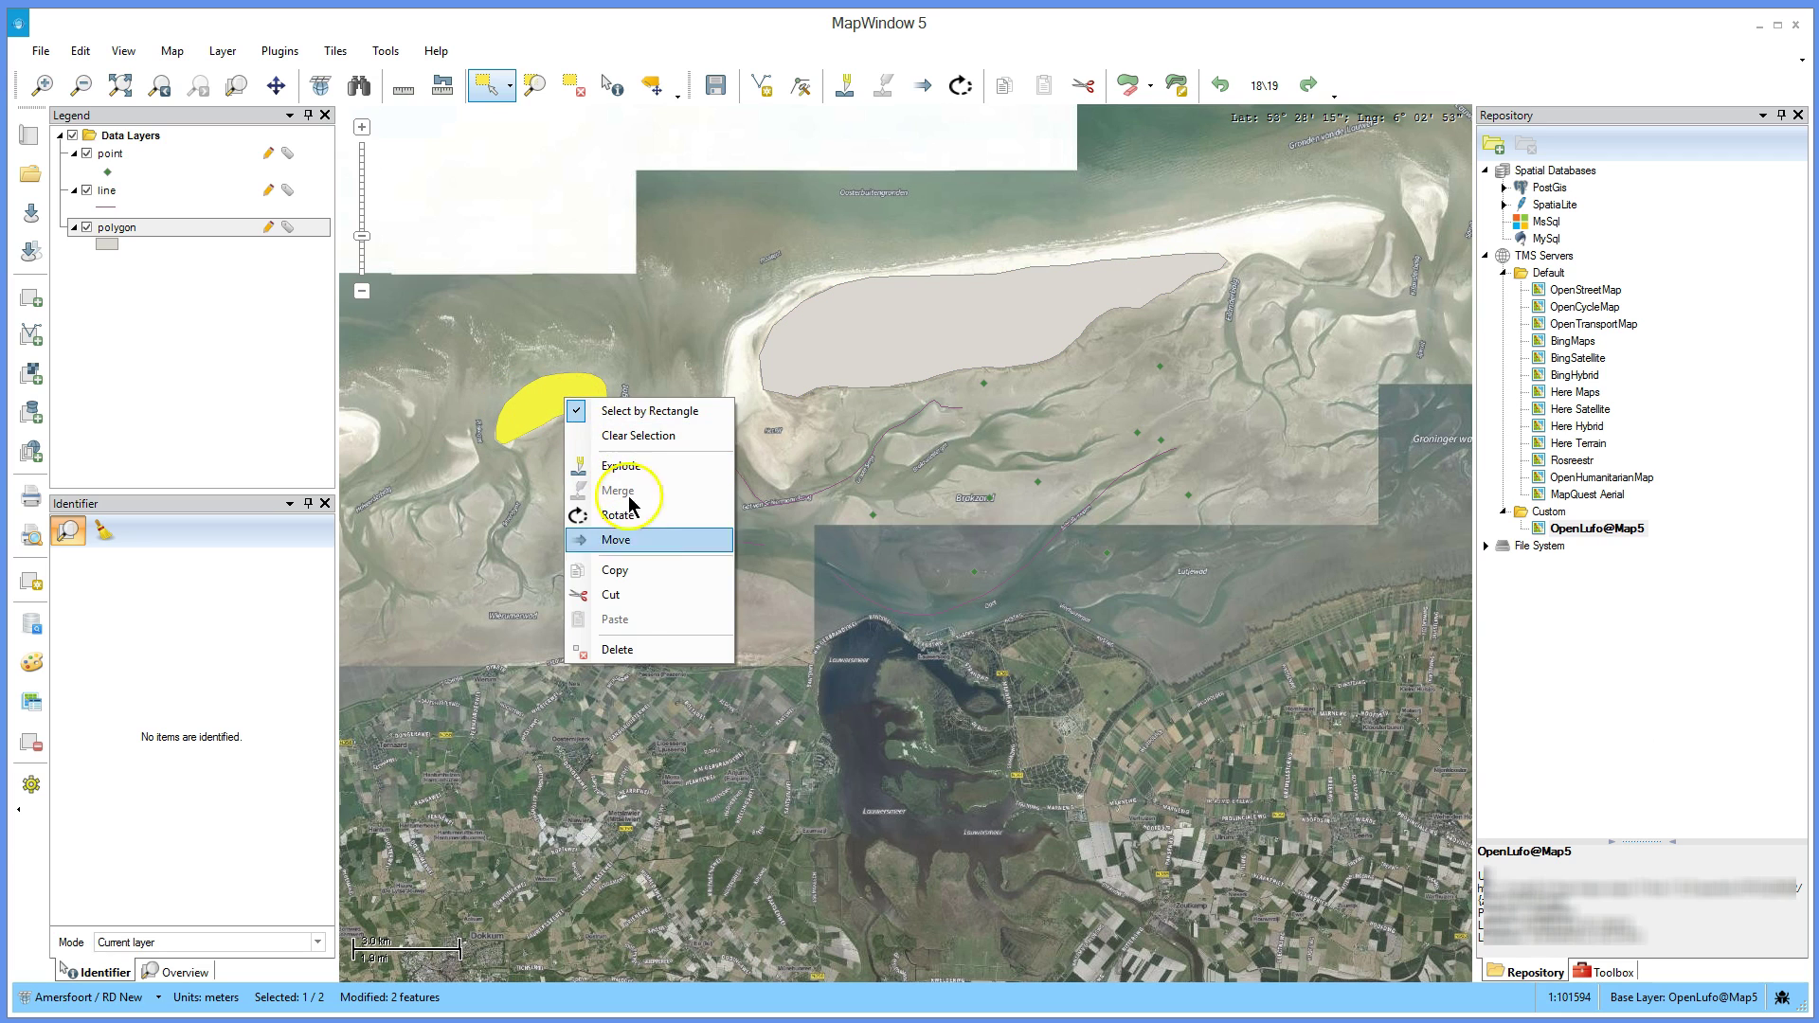
pyautogui.click(628, 574)
# - Paste the copied polygon onto the map and acknowledge the 'Shapes were copied' message
pyautogui.click(592, 554)
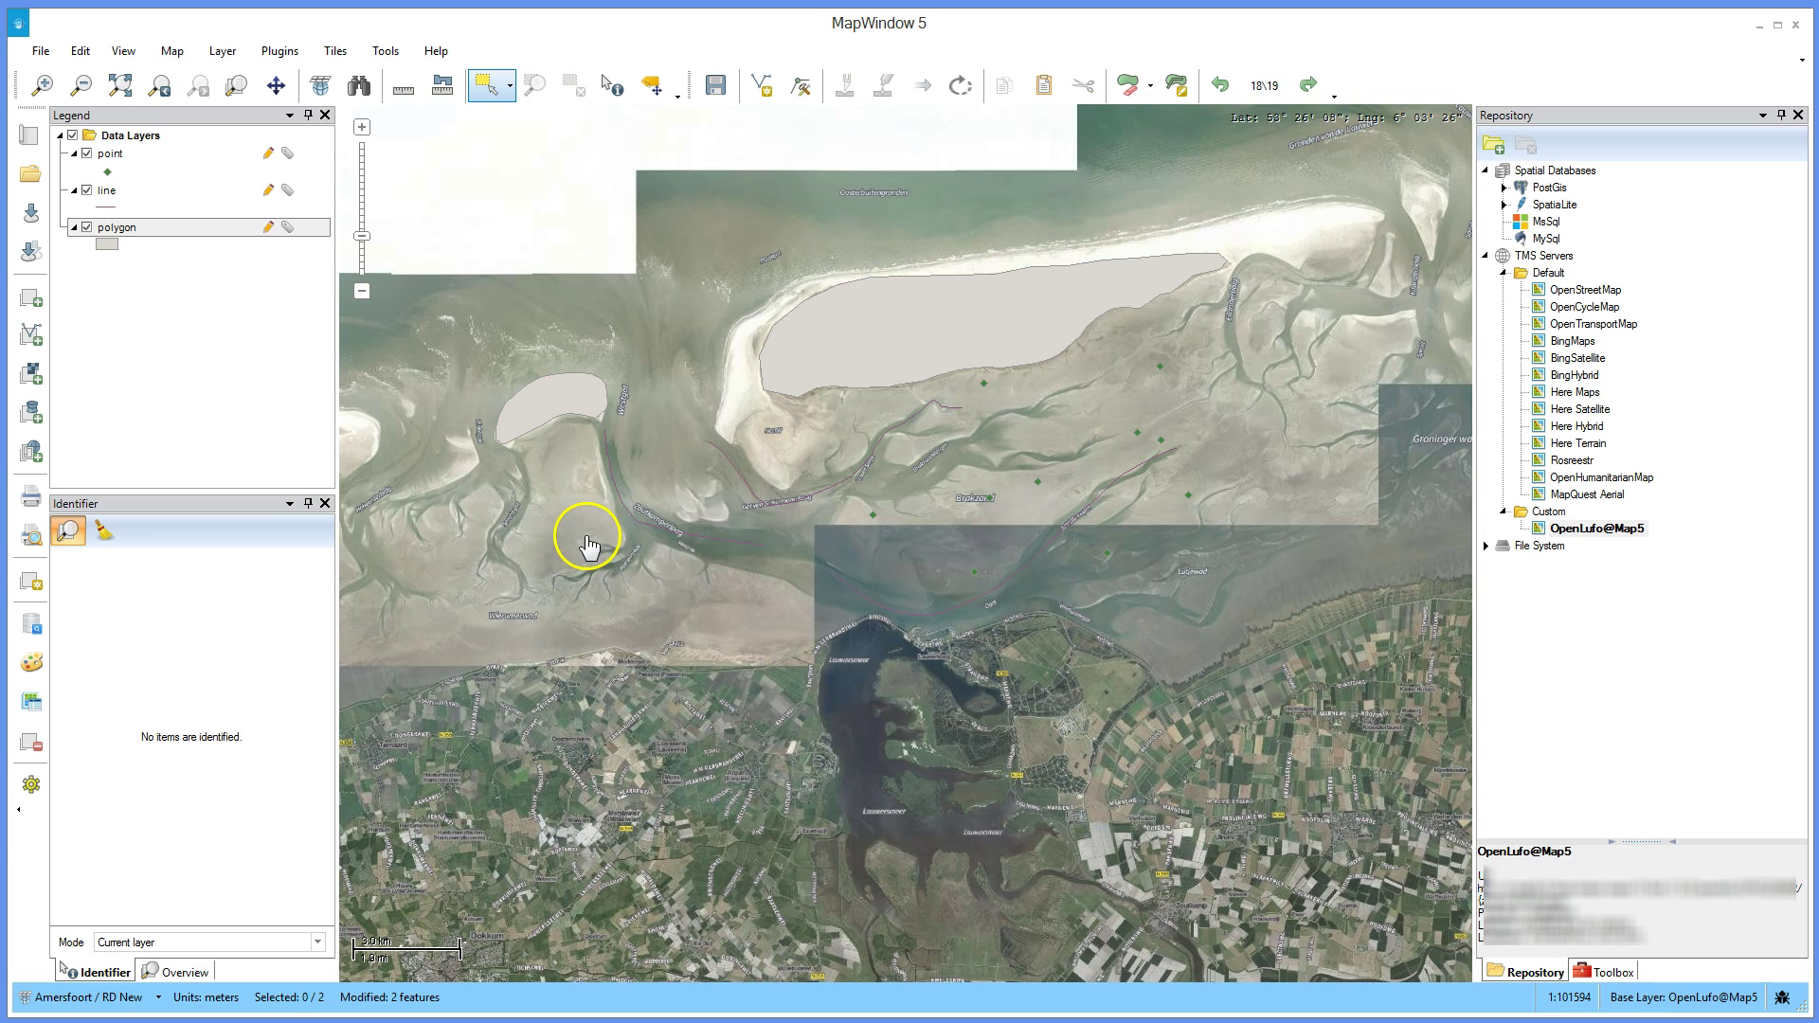
pyautogui.rightClick(589, 537)
pyautogui.click(653, 763)
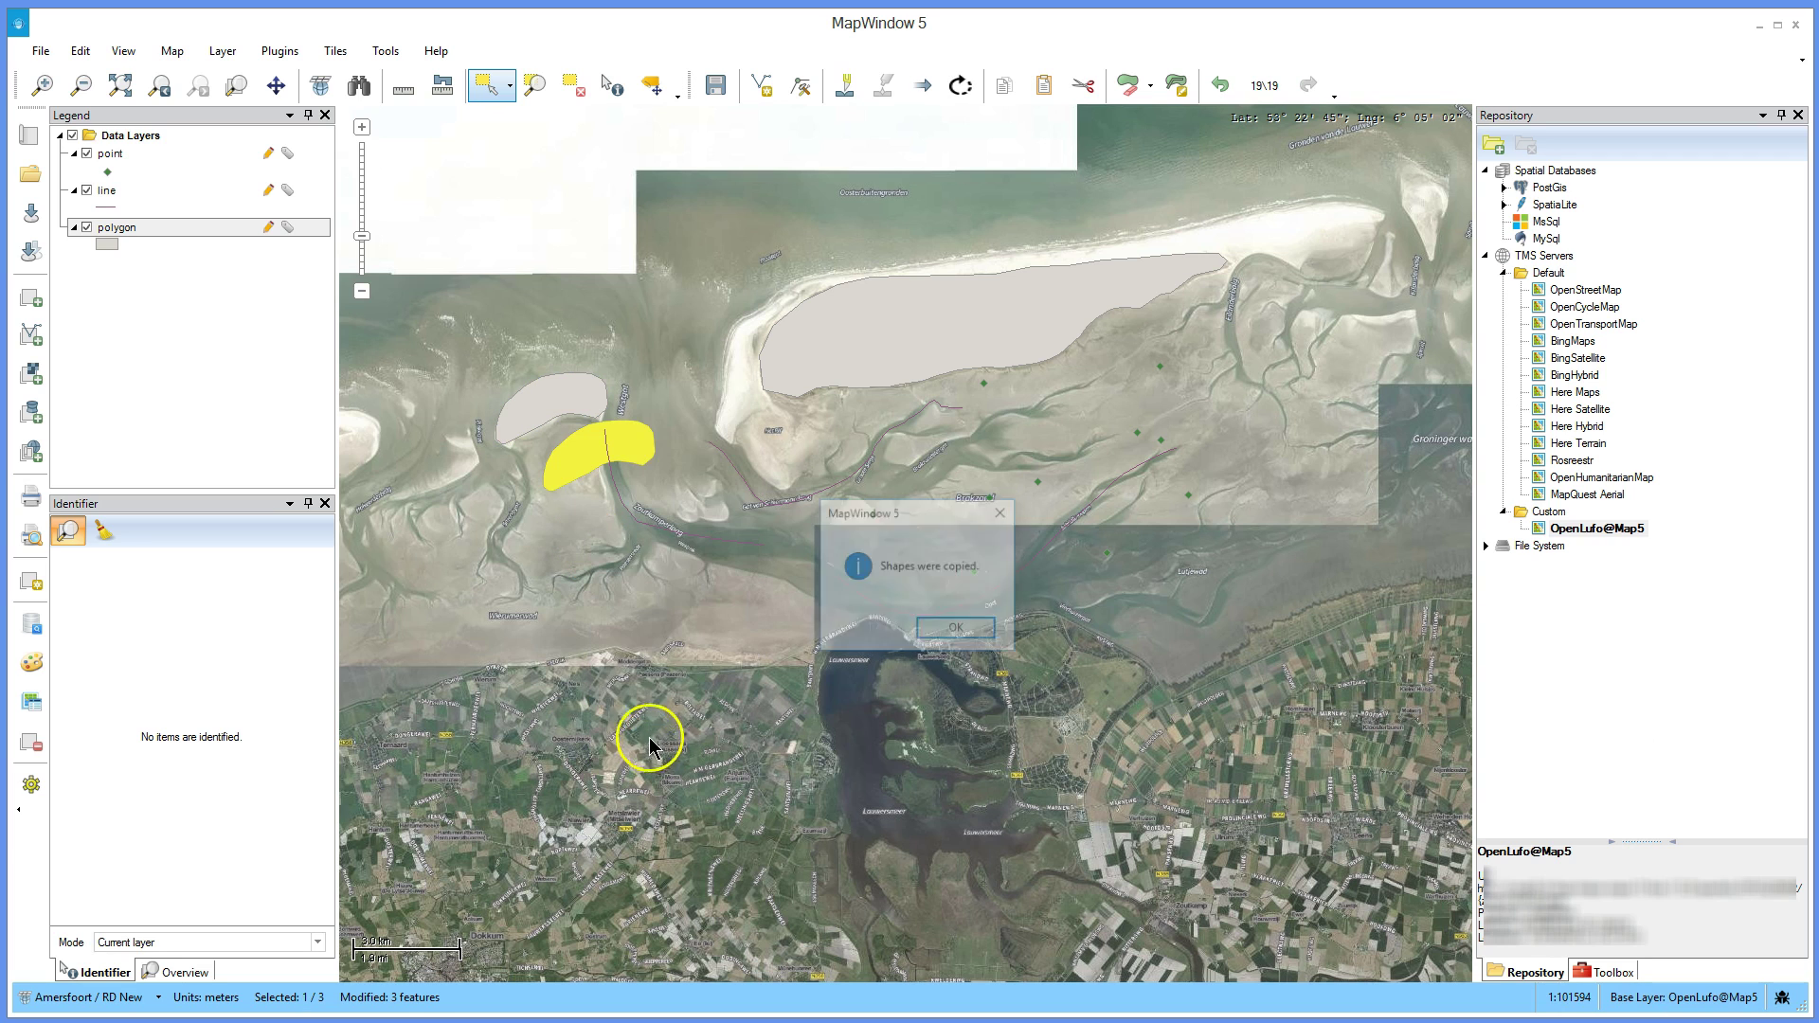
pyautogui.click(959, 630)
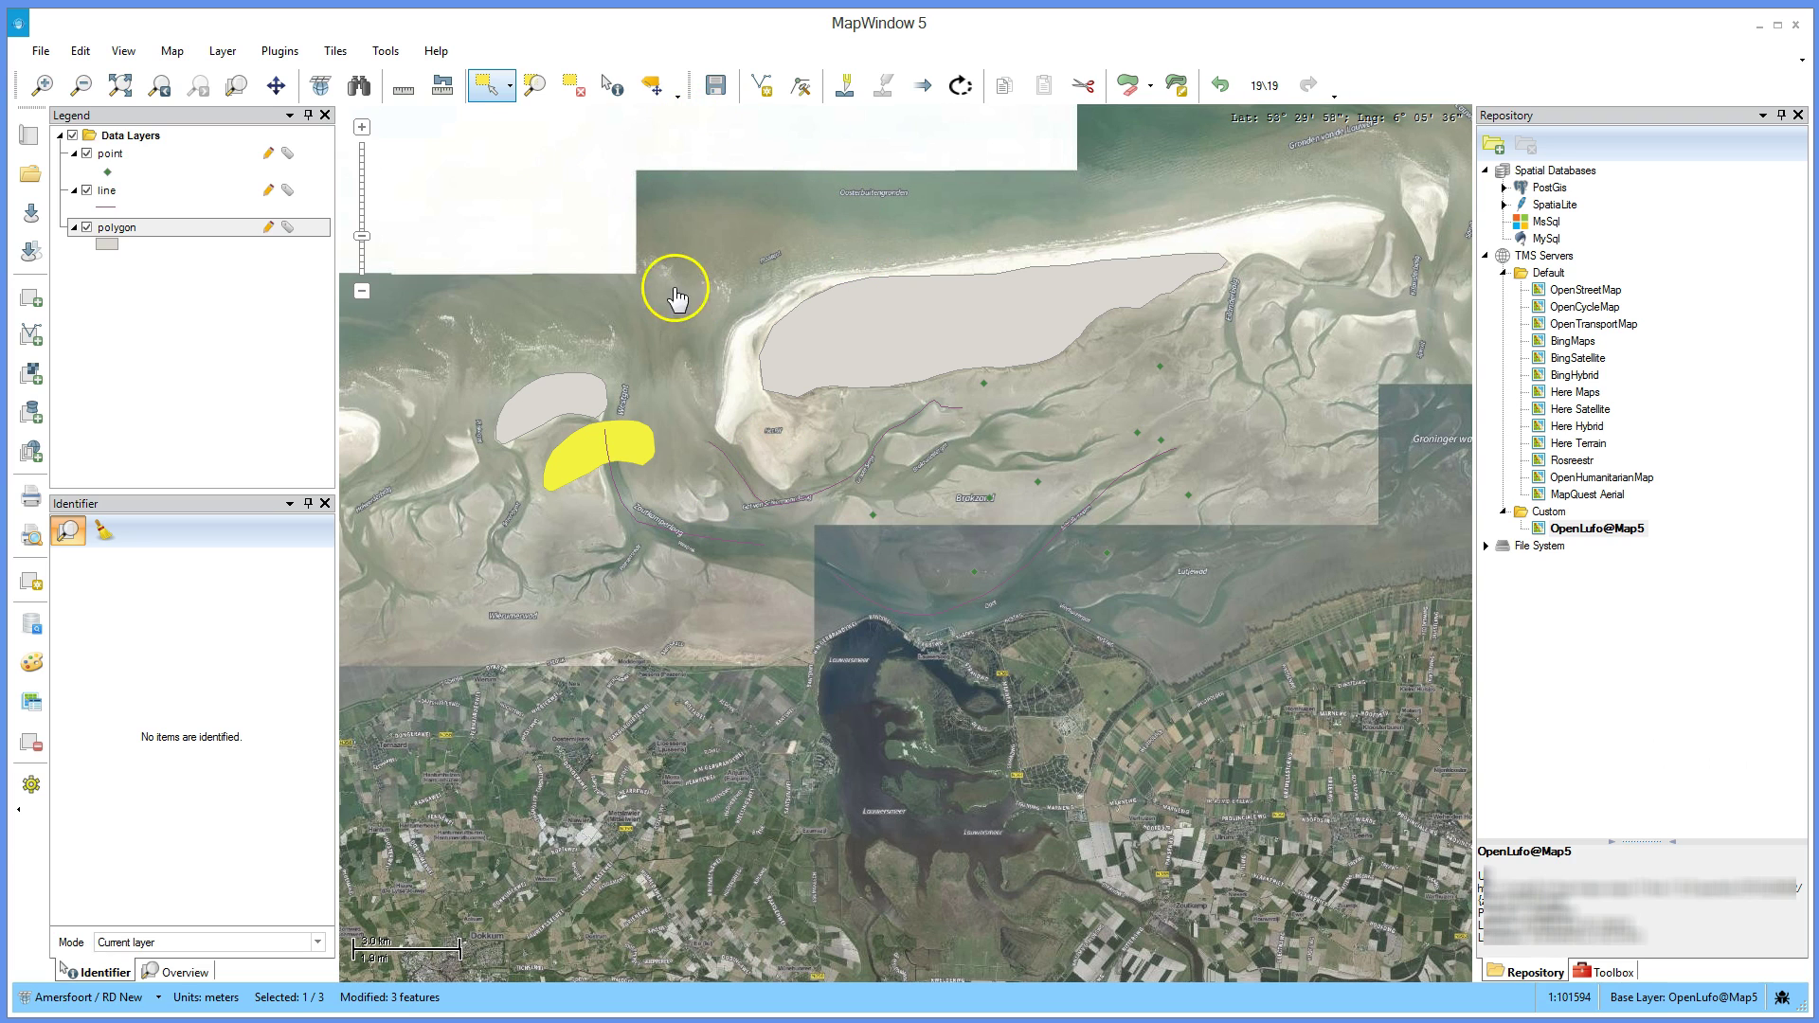
# - Zoom in on the channel line, try moving vertices 5, 4 and 3, then undo those moves
pyautogui.click(54, 93)
pyautogui.moveTo(1069, 449); pyautogui.dragTo(1176, 530)
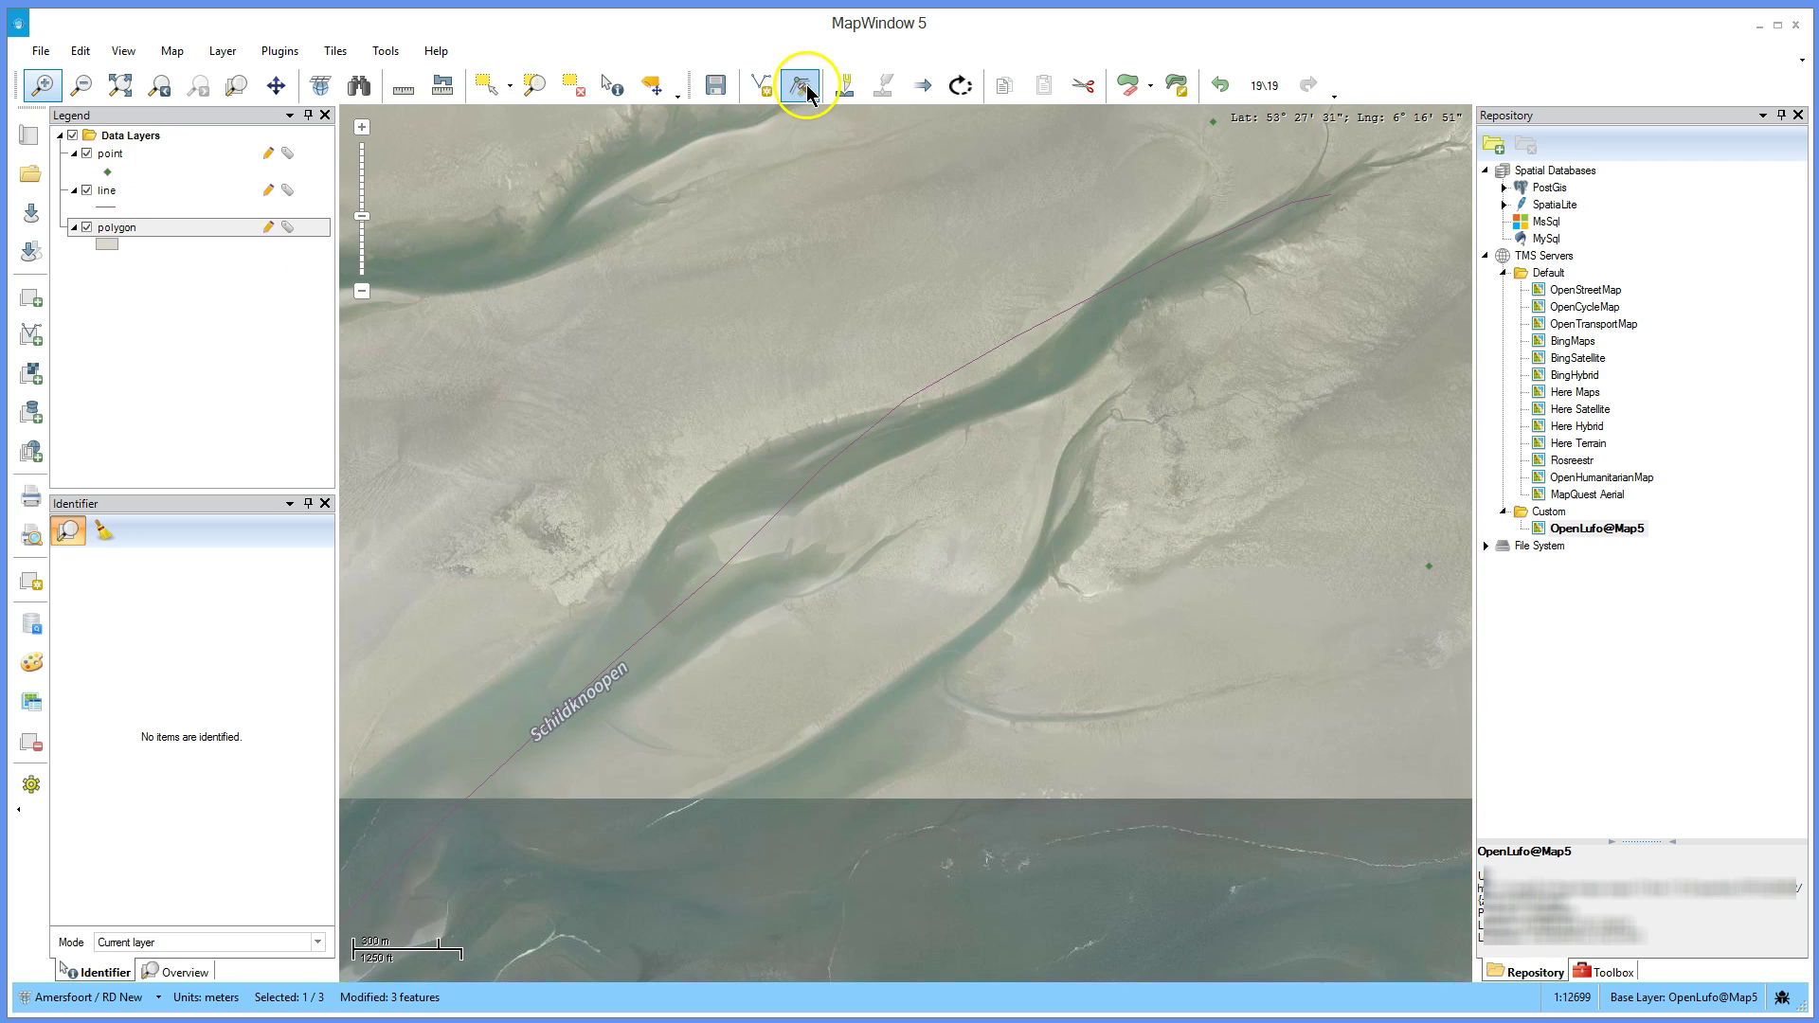
pyautogui.click(805, 90)
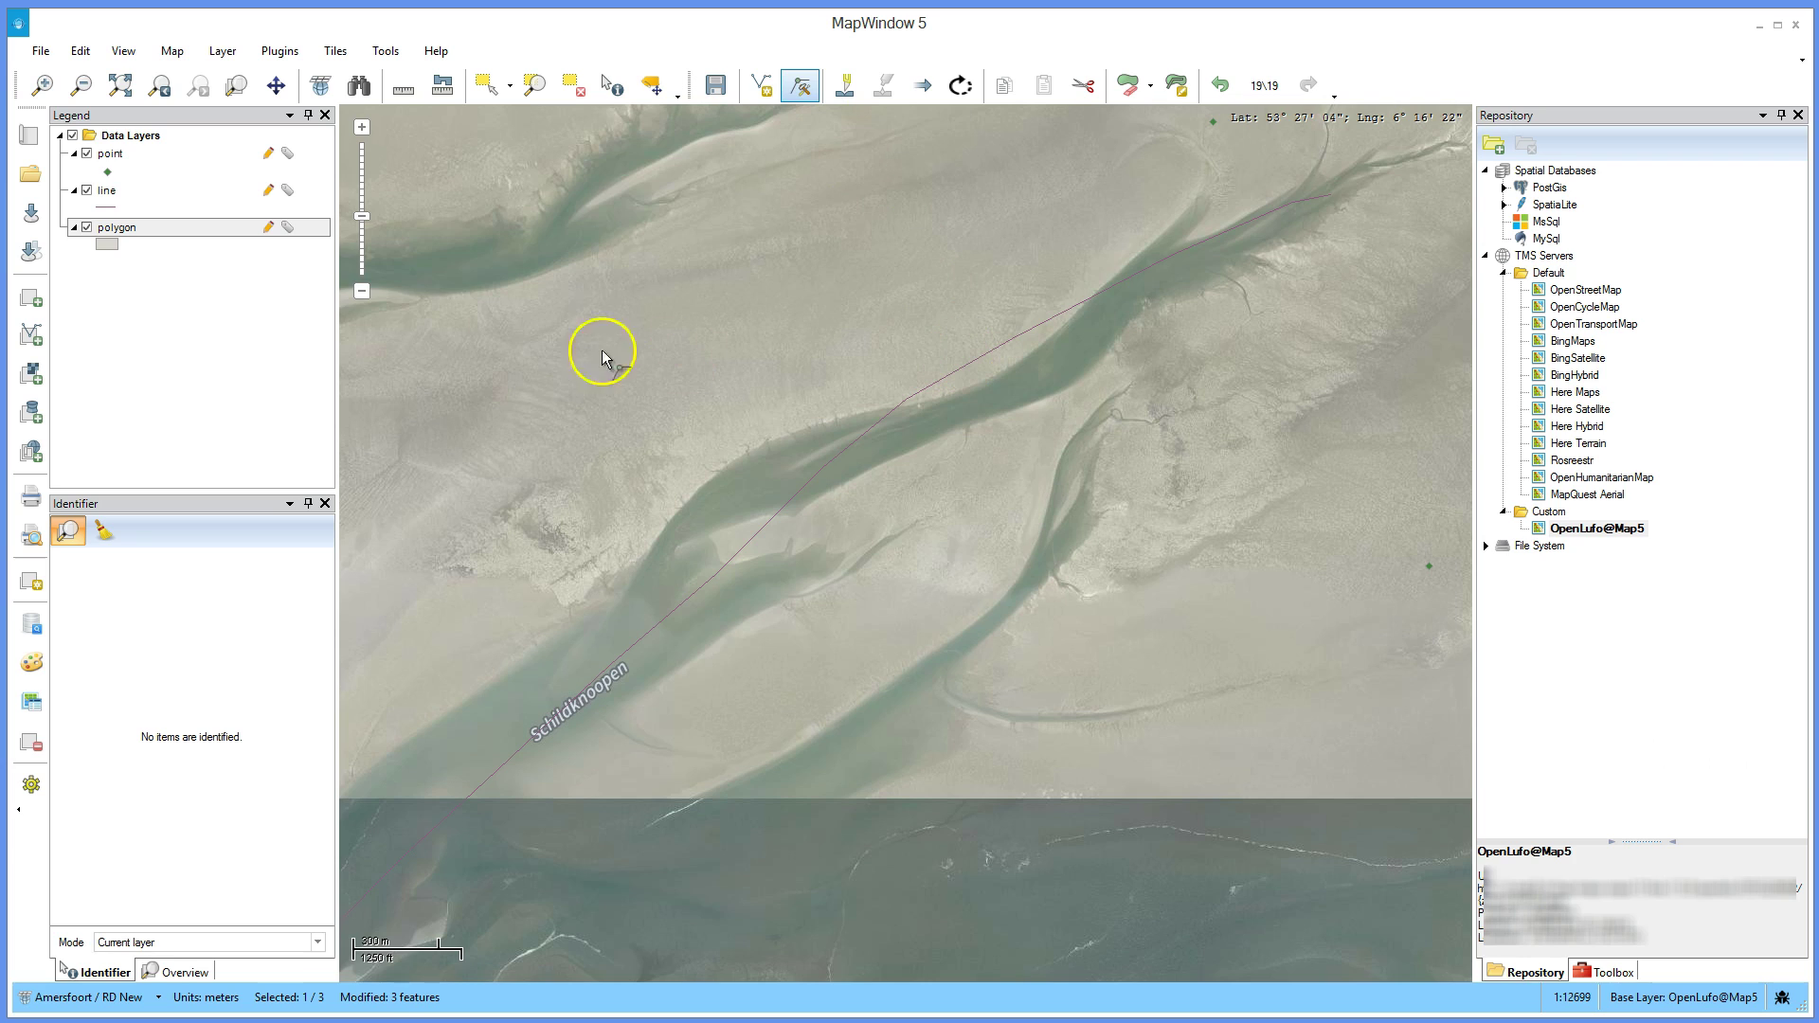
pyautogui.click(858, 436)
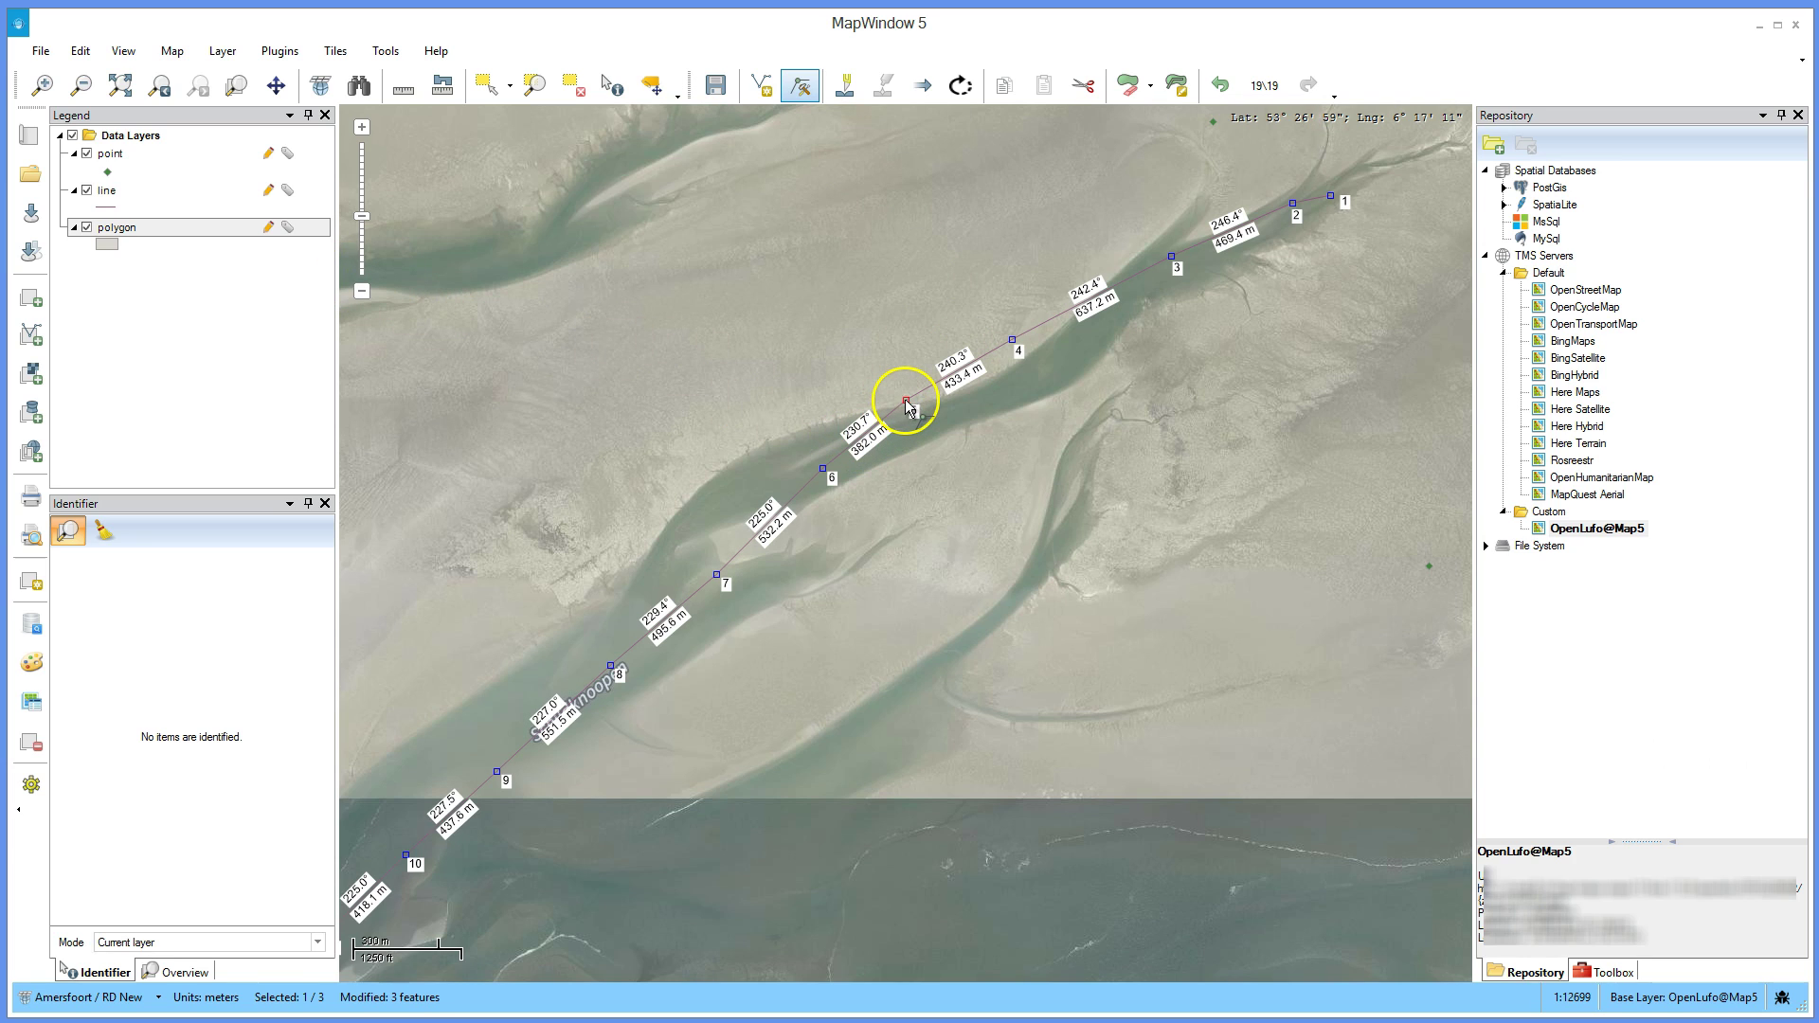
pyautogui.moveTo(905, 401); pyautogui.dragTo(877, 359)
pyautogui.moveTo(1012, 339); pyautogui.dragTo(1104, 405)
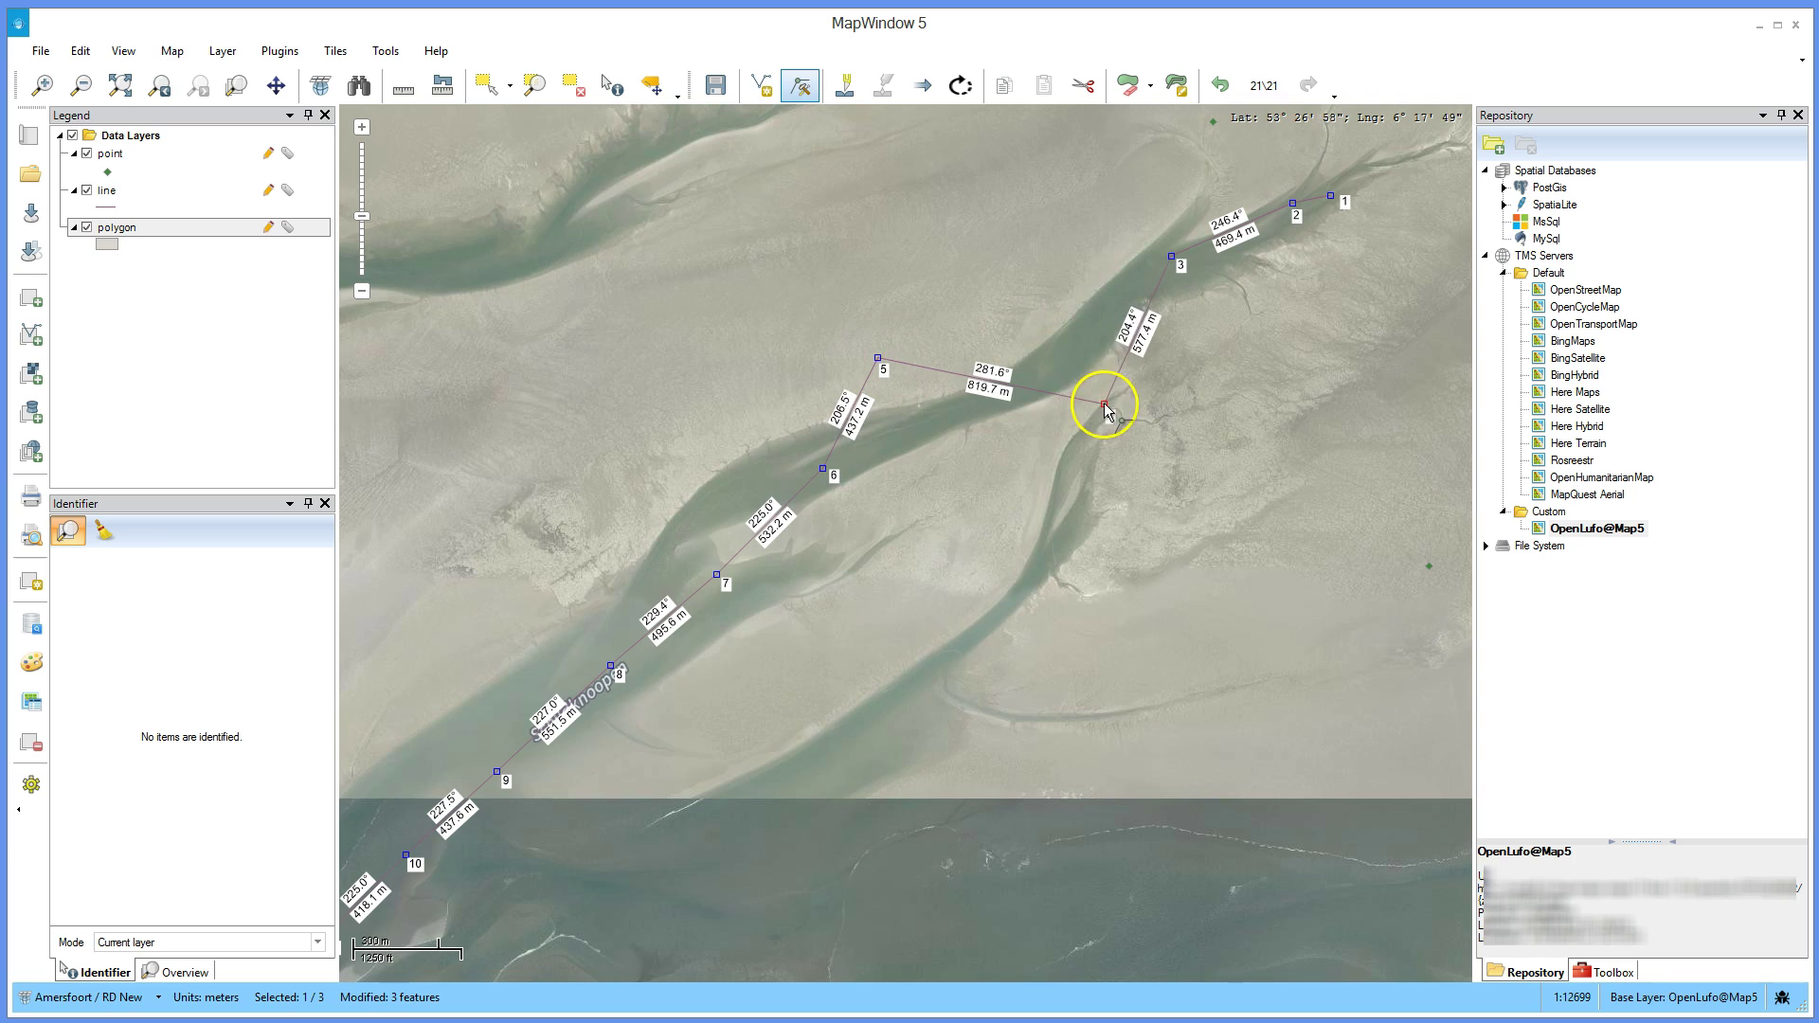
pyautogui.moveTo(1174, 258); pyautogui.dragTo(1154, 205)
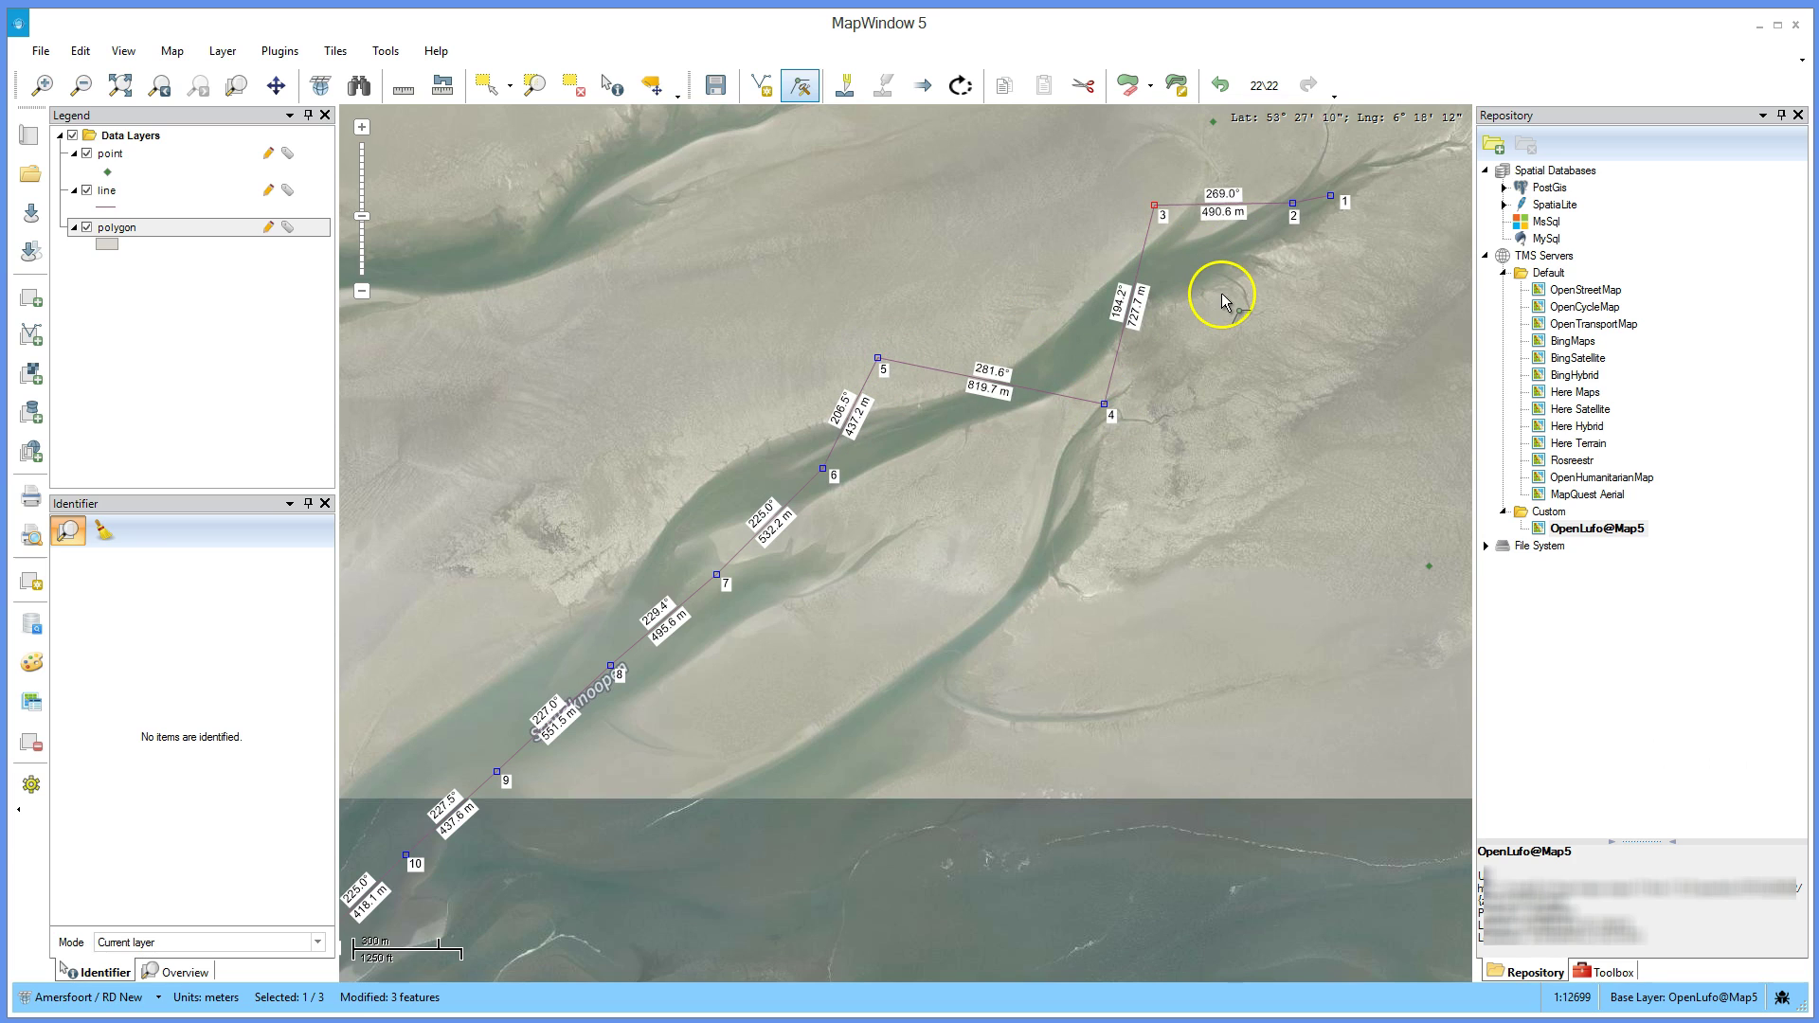
pyautogui.click(1220, 86)
pyautogui.click(1221, 85)
pyautogui.click(1220, 85)
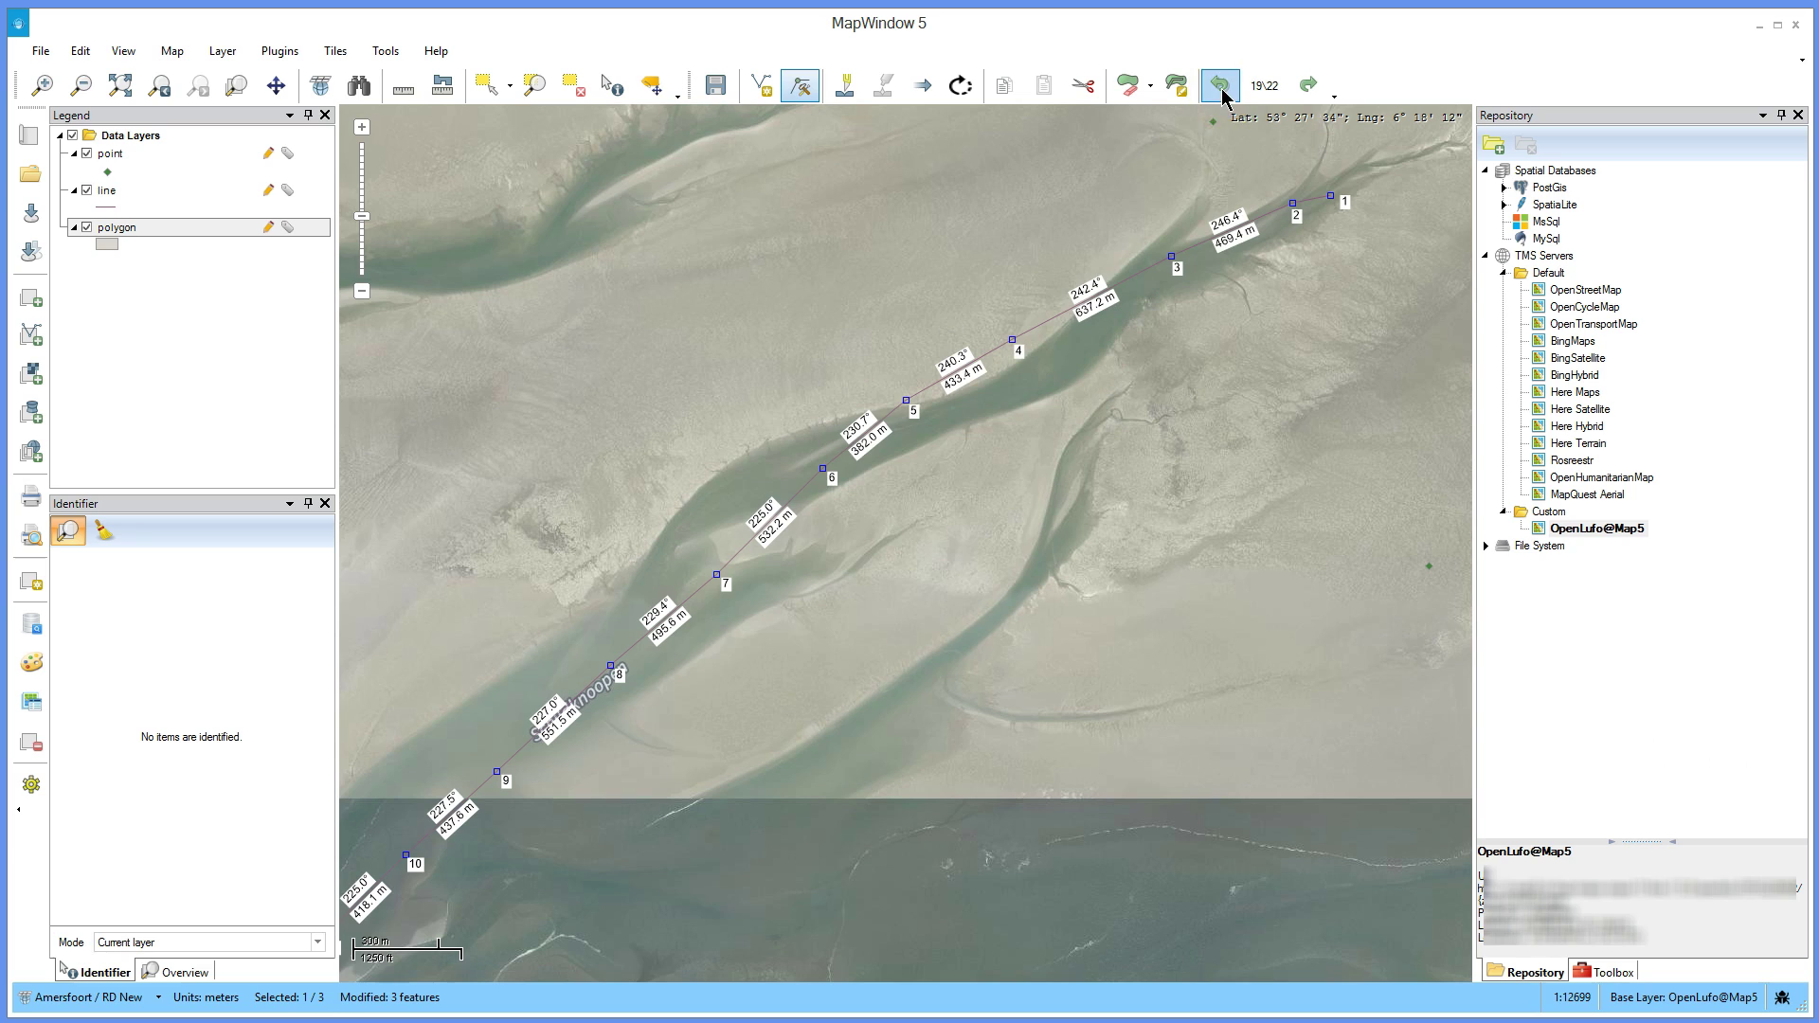
# - Shift vertices 4 and 5 into the channel and insert a new vertex between vertices 3 and 4
pyautogui.moveTo(1012, 339); pyautogui.dragTo(1038, 375)
pyautogui.moveTo(906, 400); pyautogui.dragTo(907, 430)
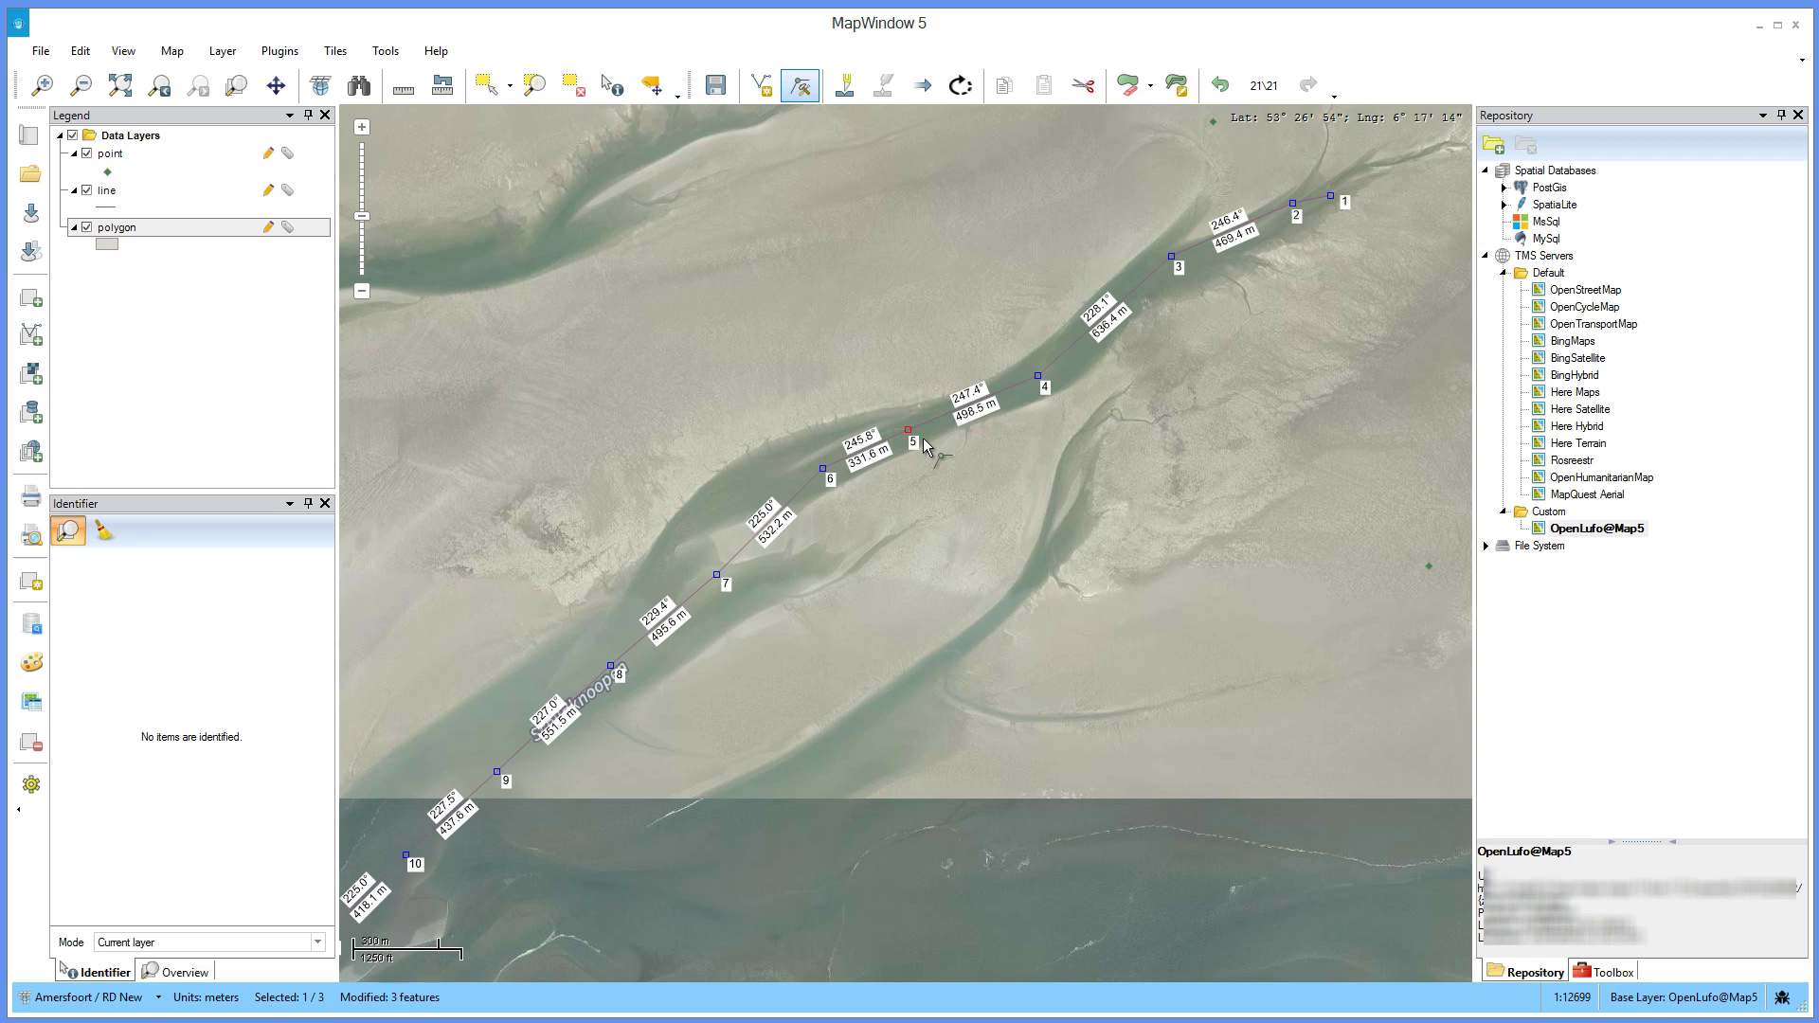
pyautogui.moveTo(924, 448); pyautogui.dragTo(977, 410)
pyautogui.click(1165, 270)
pyautogui.moveTo(1165, 270); pyautogui.dragTo(1107, 328)
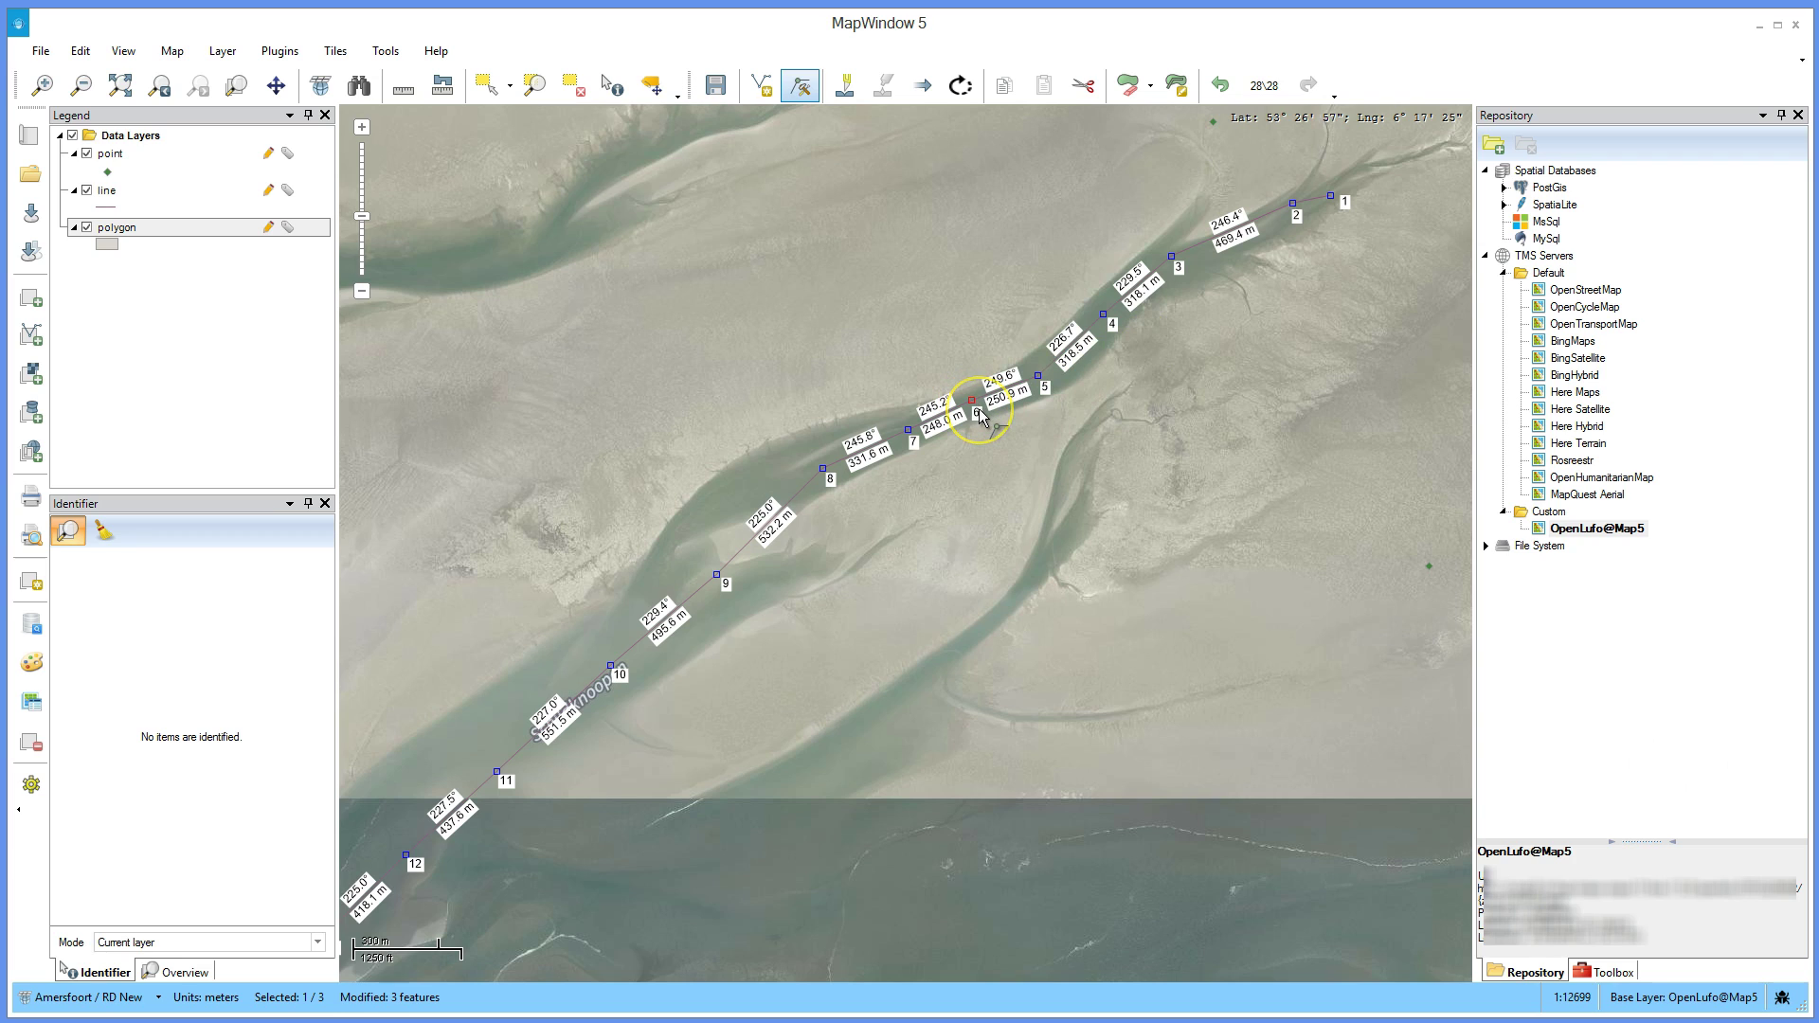
# - Delete line vertices 6, 4 and 5, then undo the last deletion
pyautogui.press('Delete')
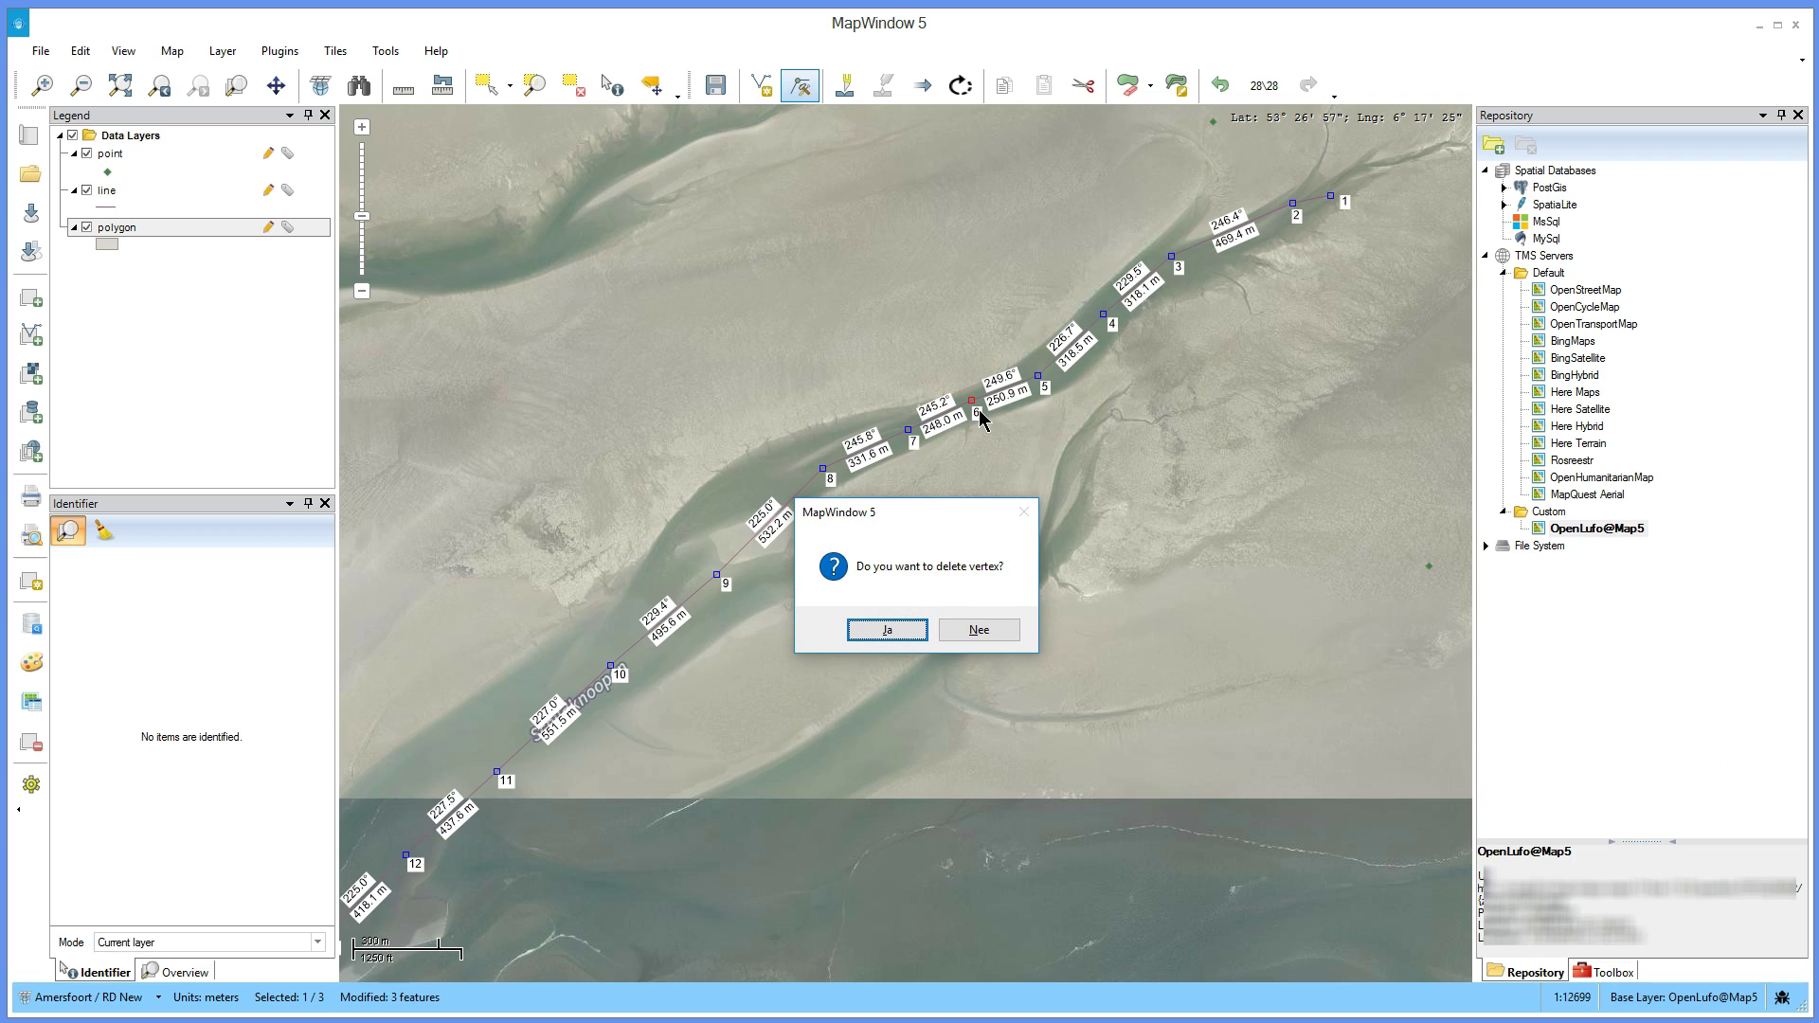
pyautogui.press('Return')
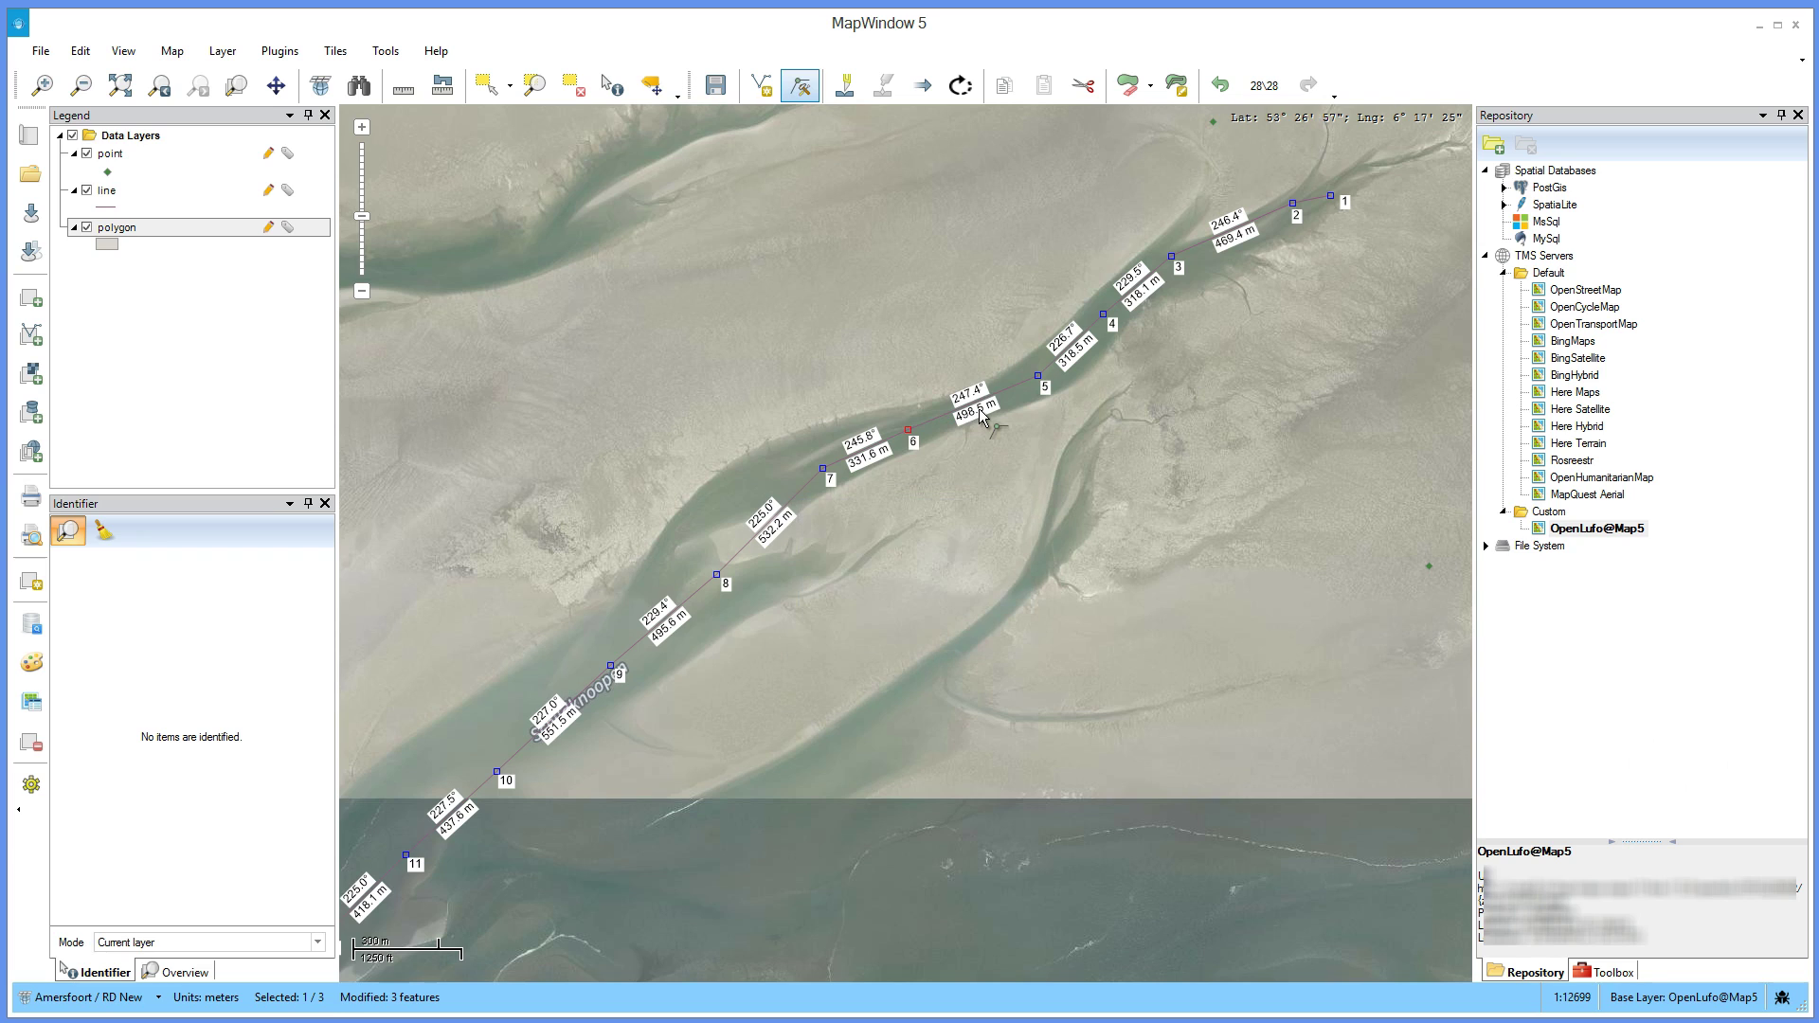
pyautogui.click(1105, 316)
pyautogui.press('Delete')
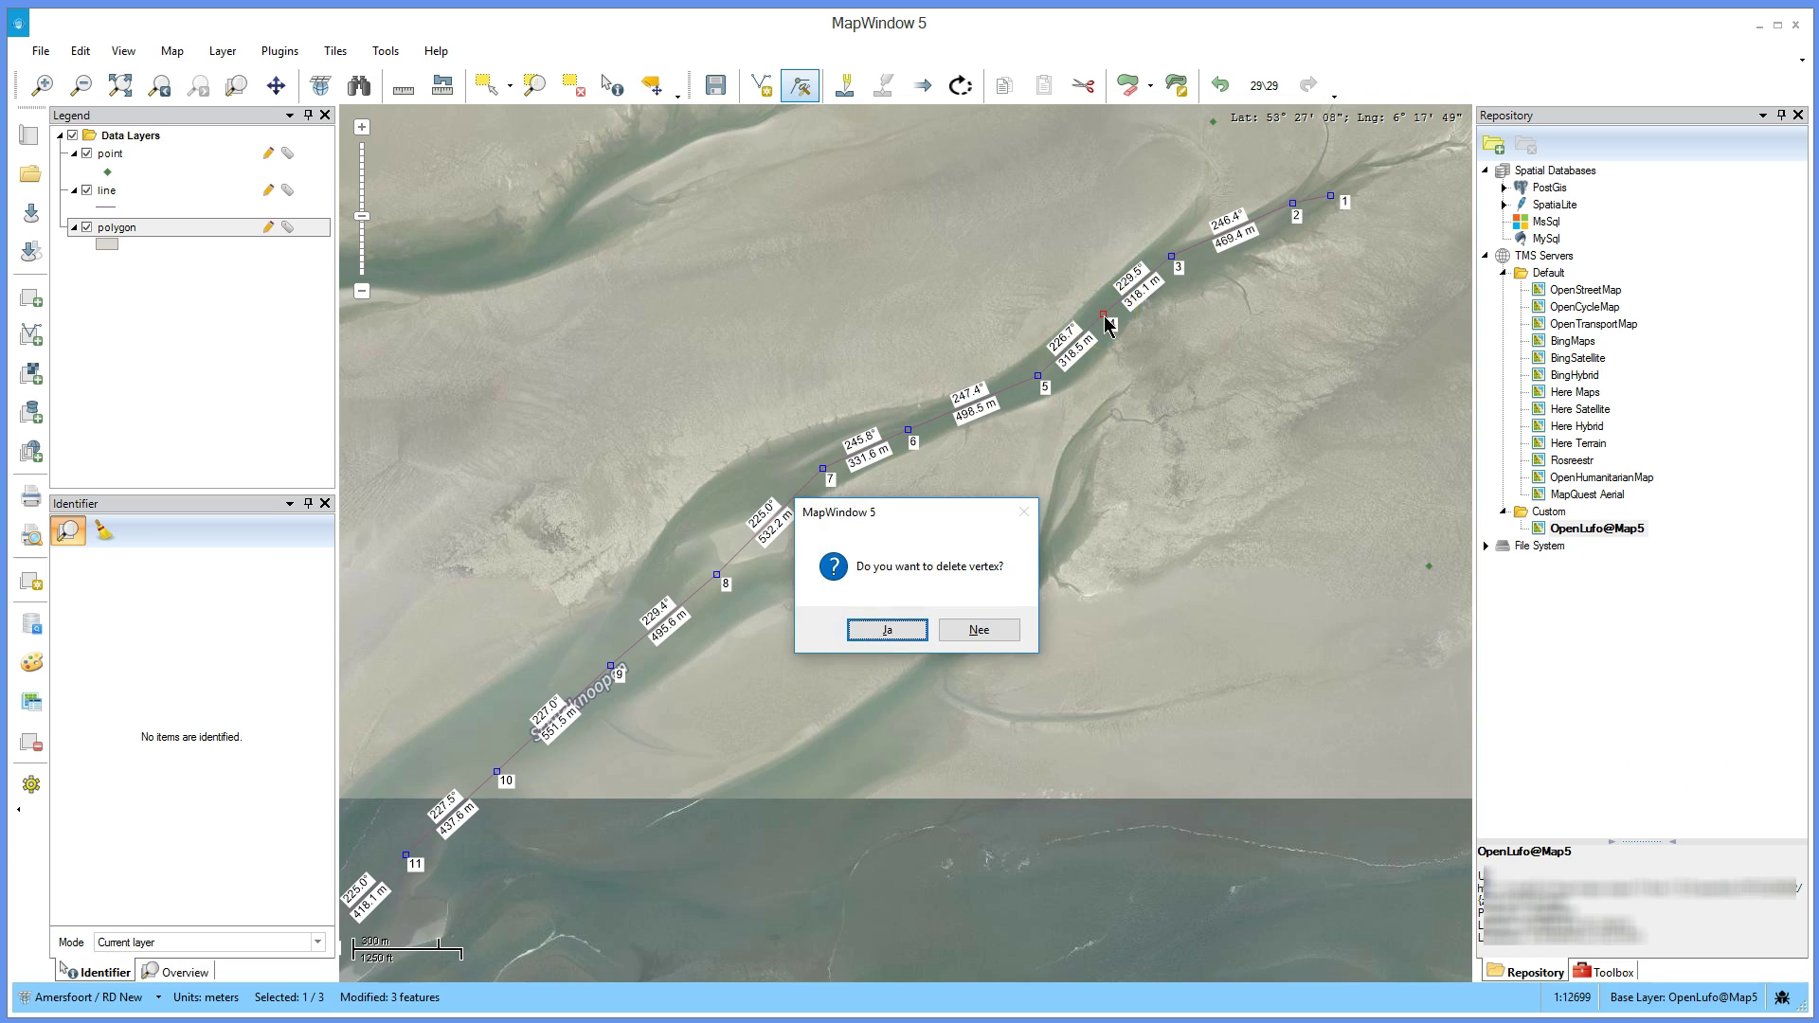
pyautogui.press('Return')
pyautogui.click(1039, 377)
pyautogui.press('Delete')
pyautogui.press('Return')
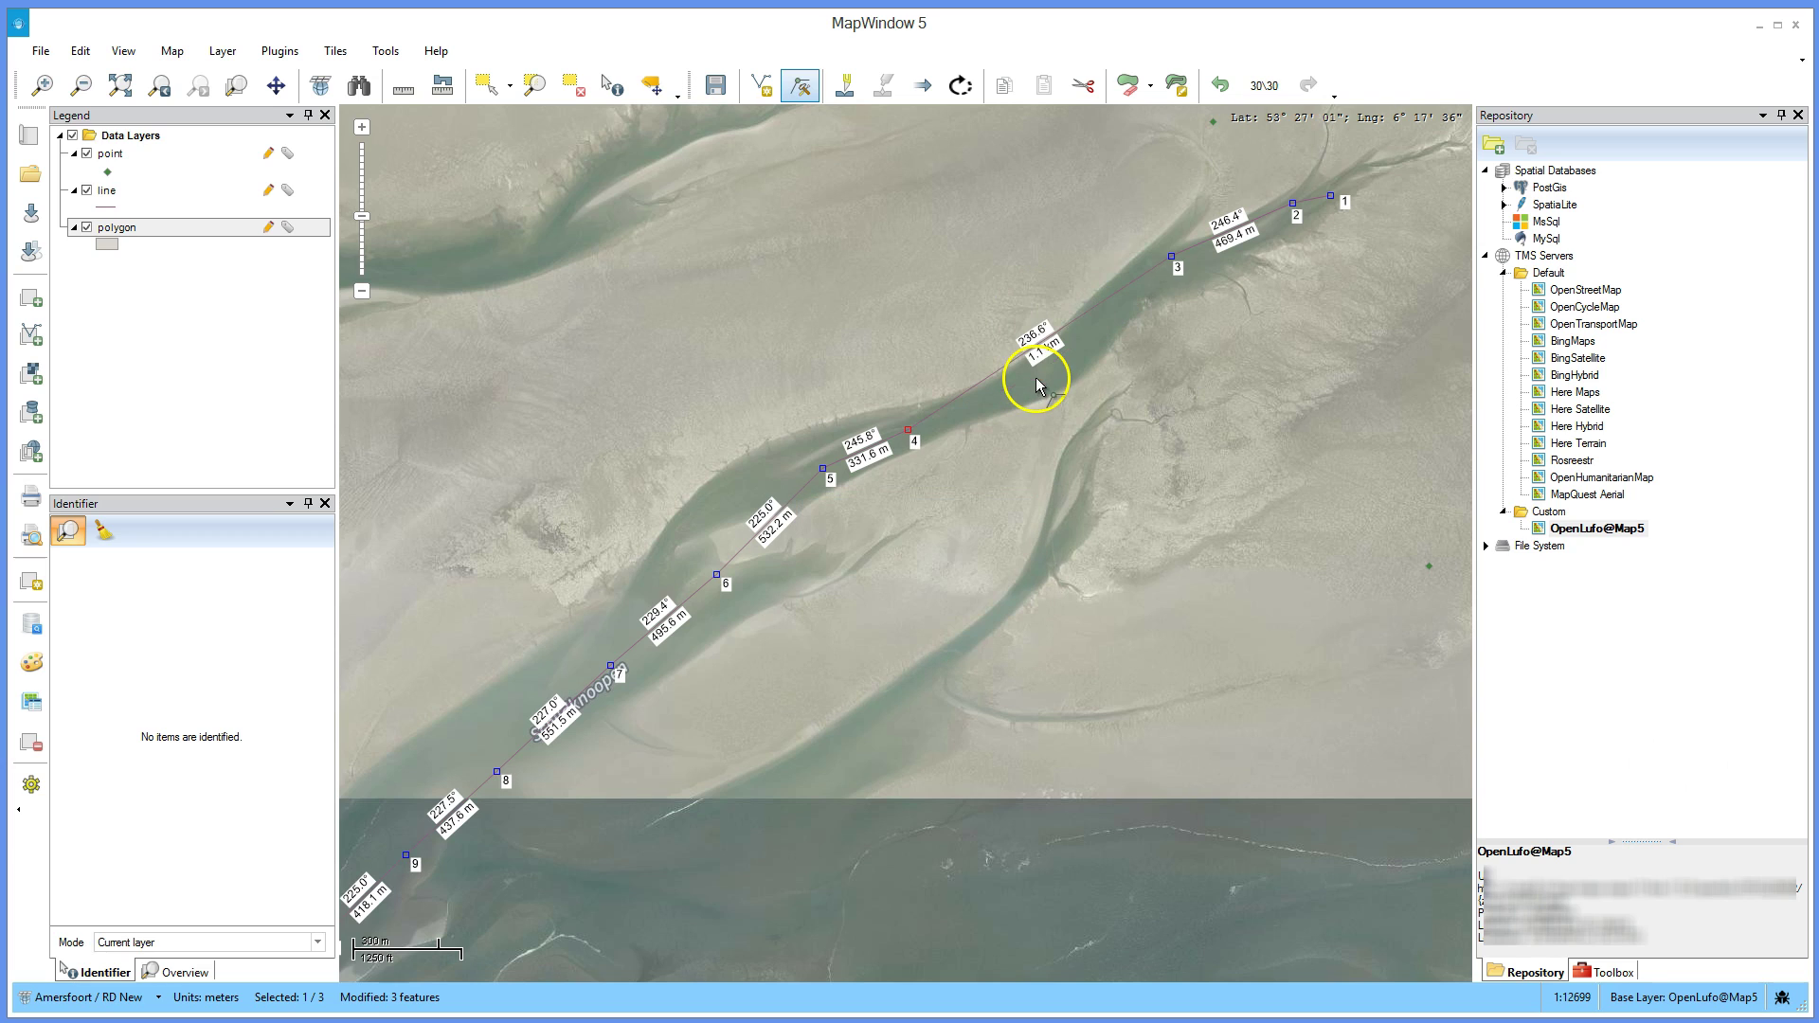
pyautogui.click(1220, 86)
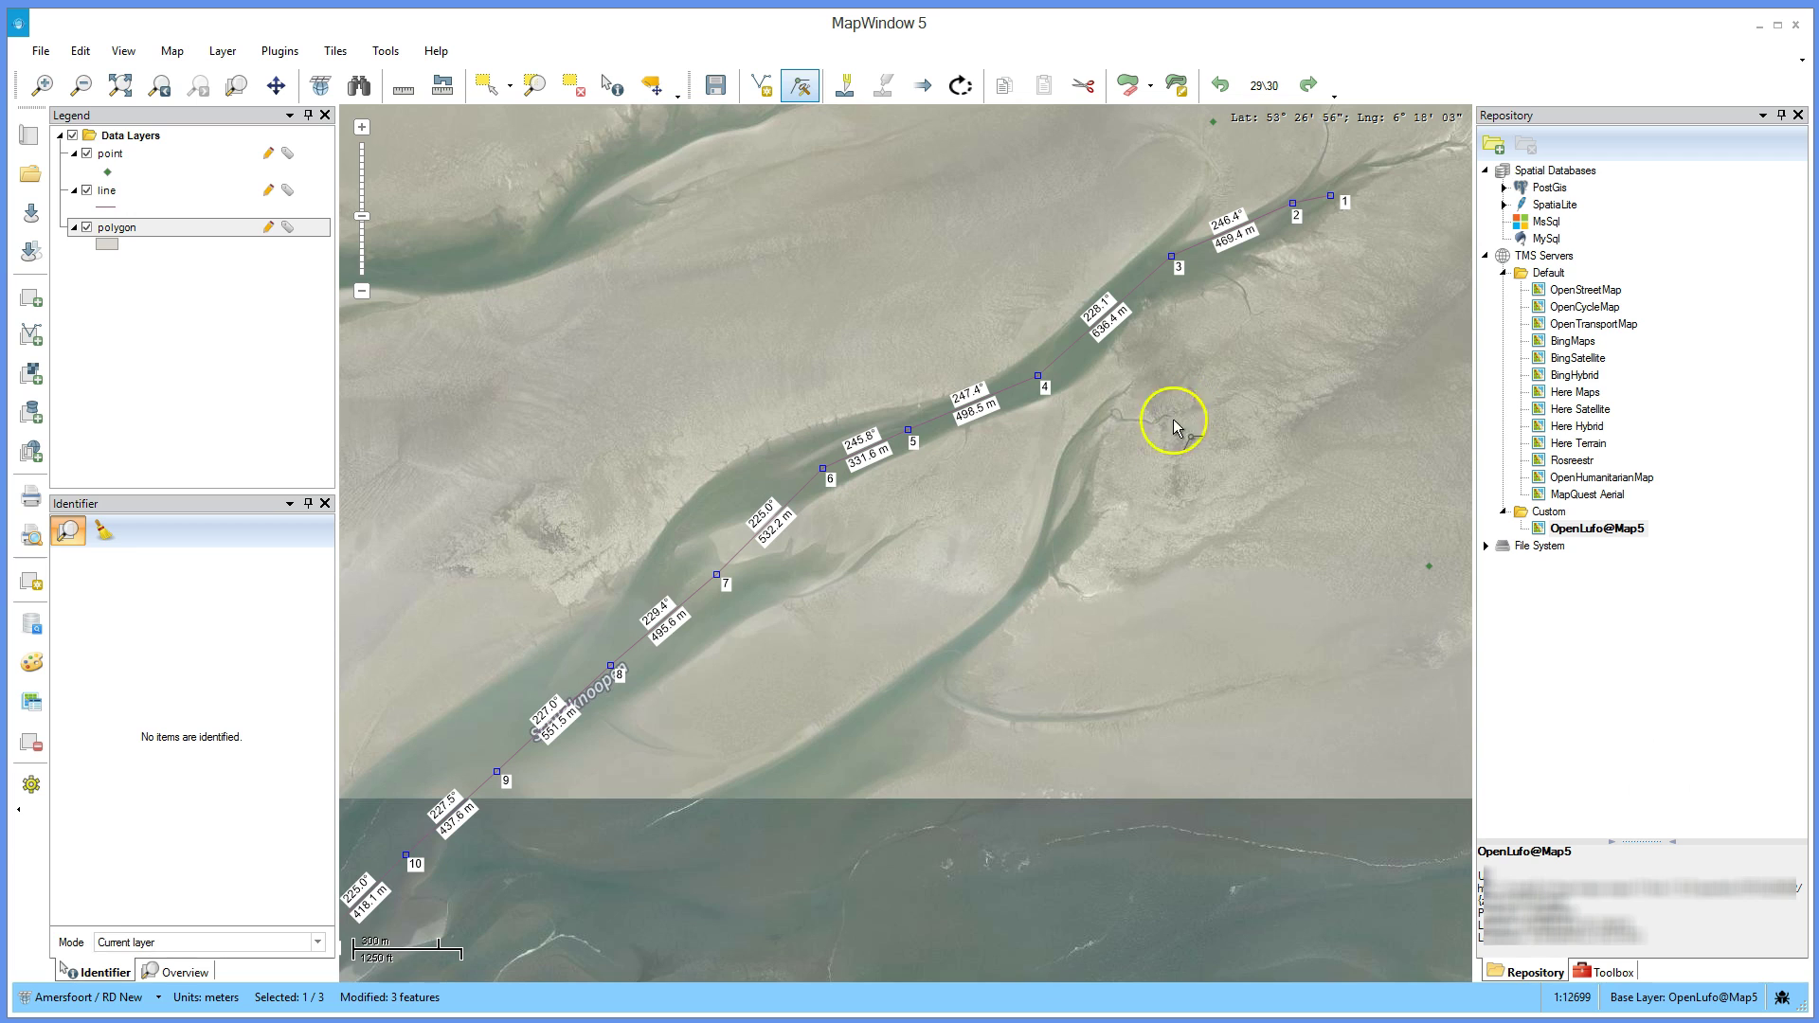
# - Zoom to the polygon layer's extent and finish editing with the selection cleared
pyautogui.rightClick(154, 237)
pyautogui.click(181, 243)
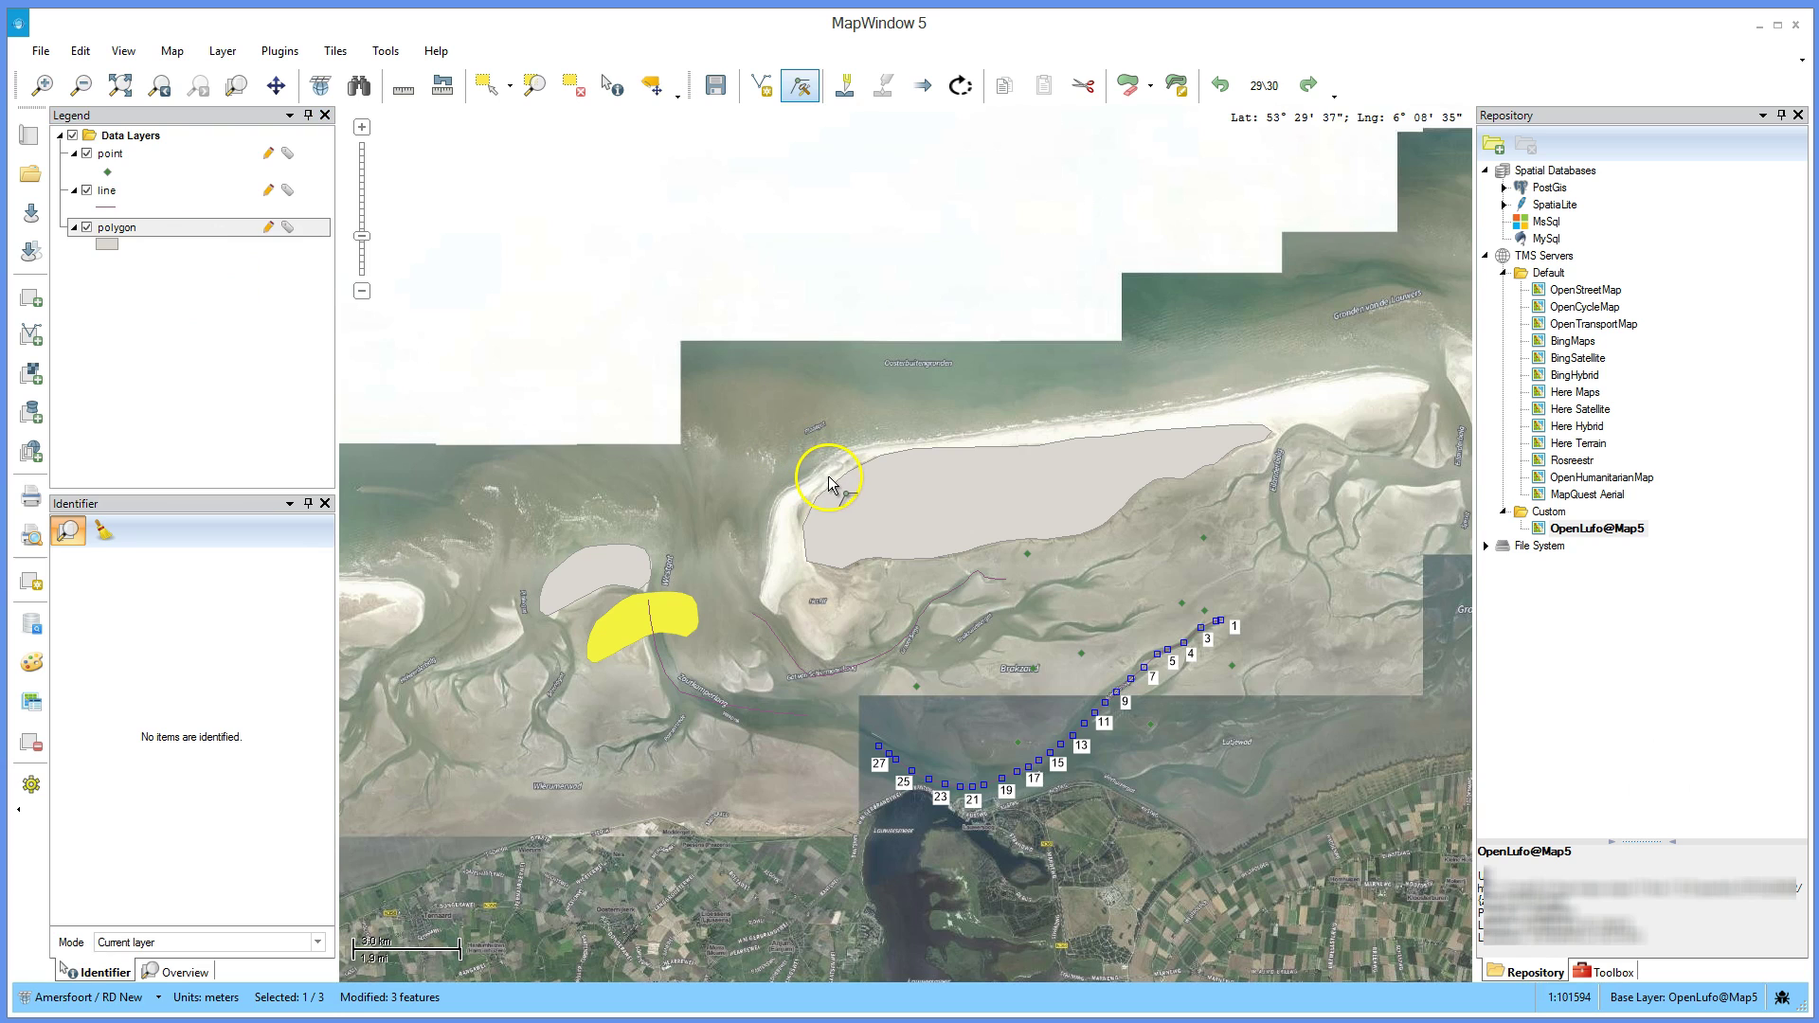
pyautogui.click(1060, 568)
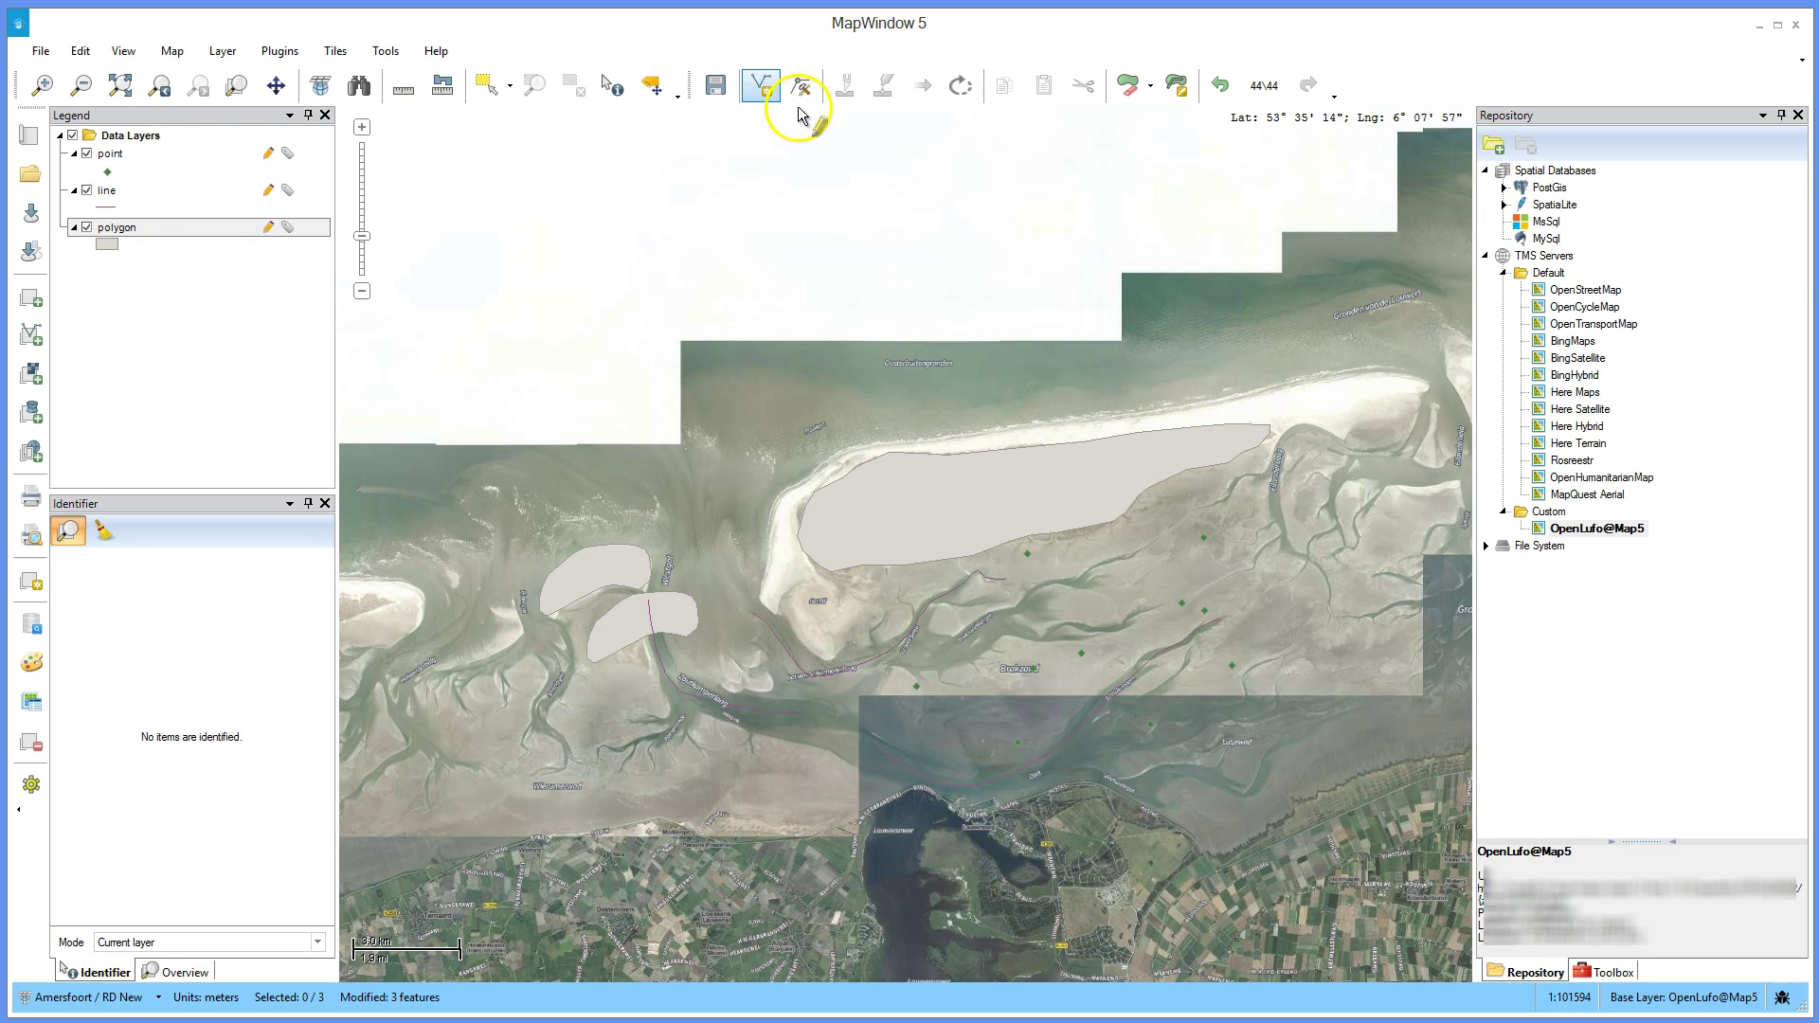
# - Move island polygon vertices 5 and 33, undoing one move, for an area of about 28.3 sq km
pyautogui.click(968, 493)
pyautogui.click(947, 459)
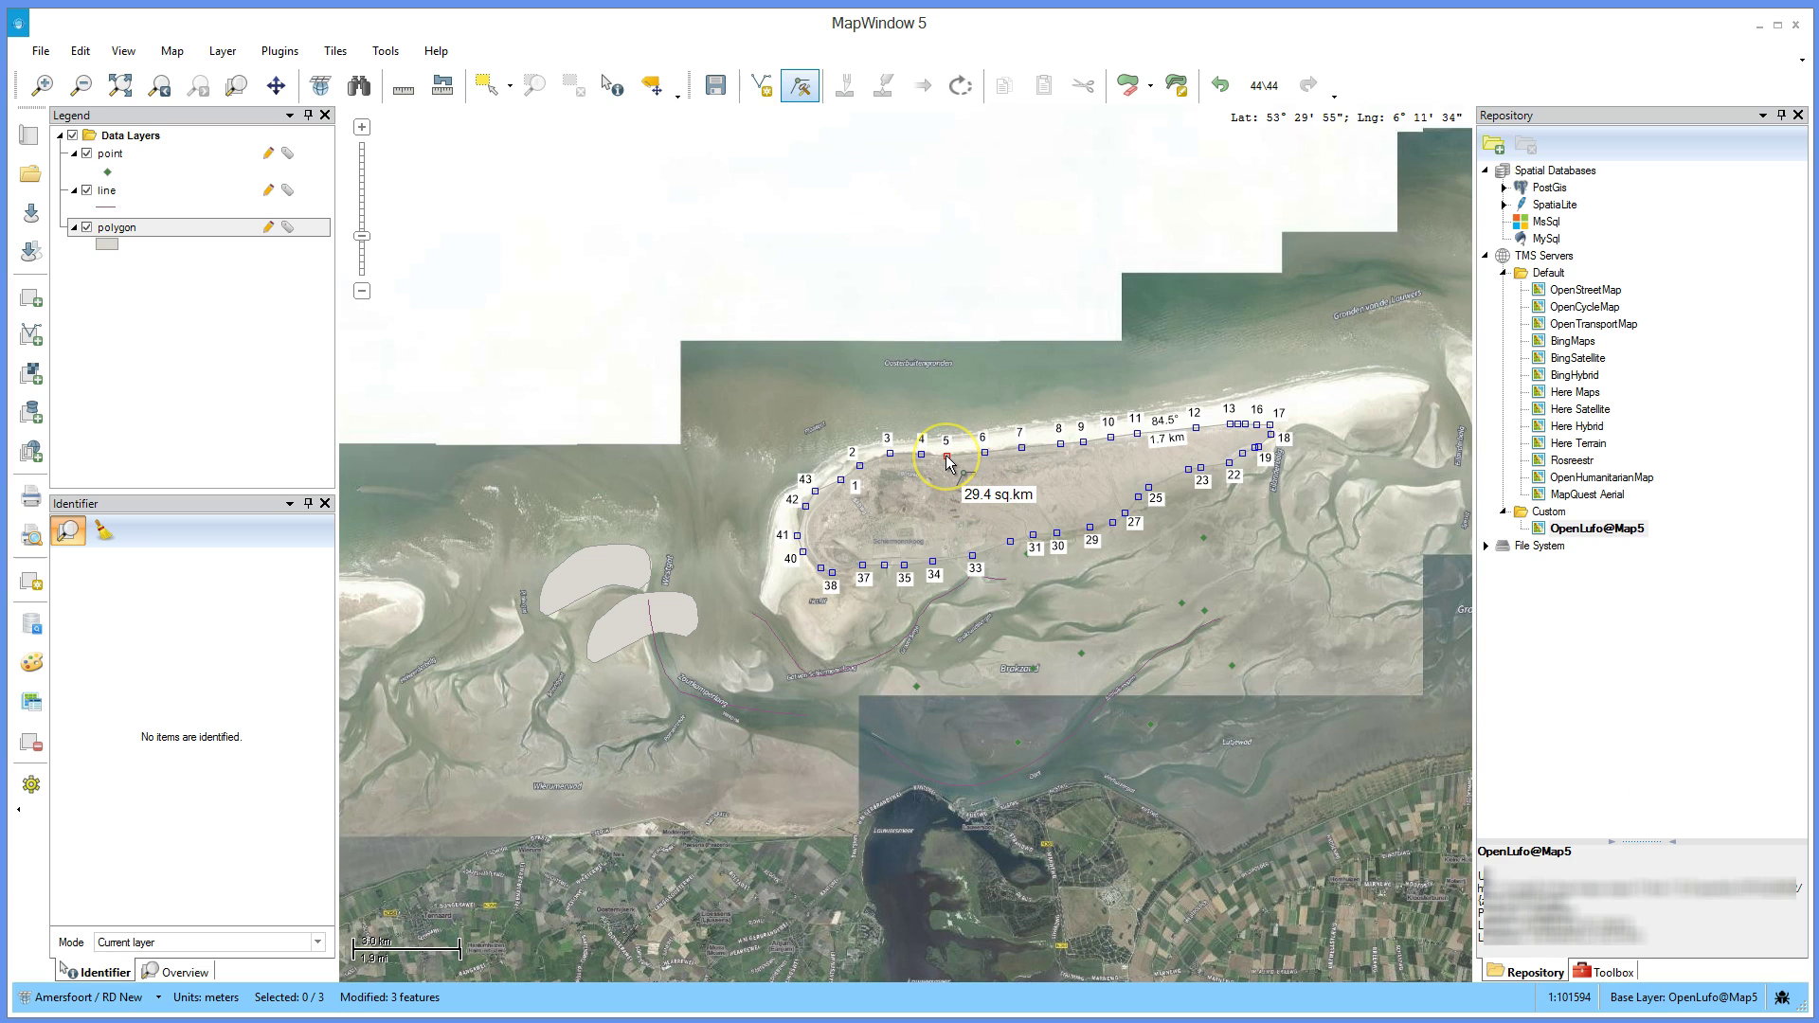
pyautogui.moveTo(947, 459); pyautogui.dragTo(1124, 458)
pyautogui.click(1022, 450)
pyautogui.hotkey('ctrl', 'z')
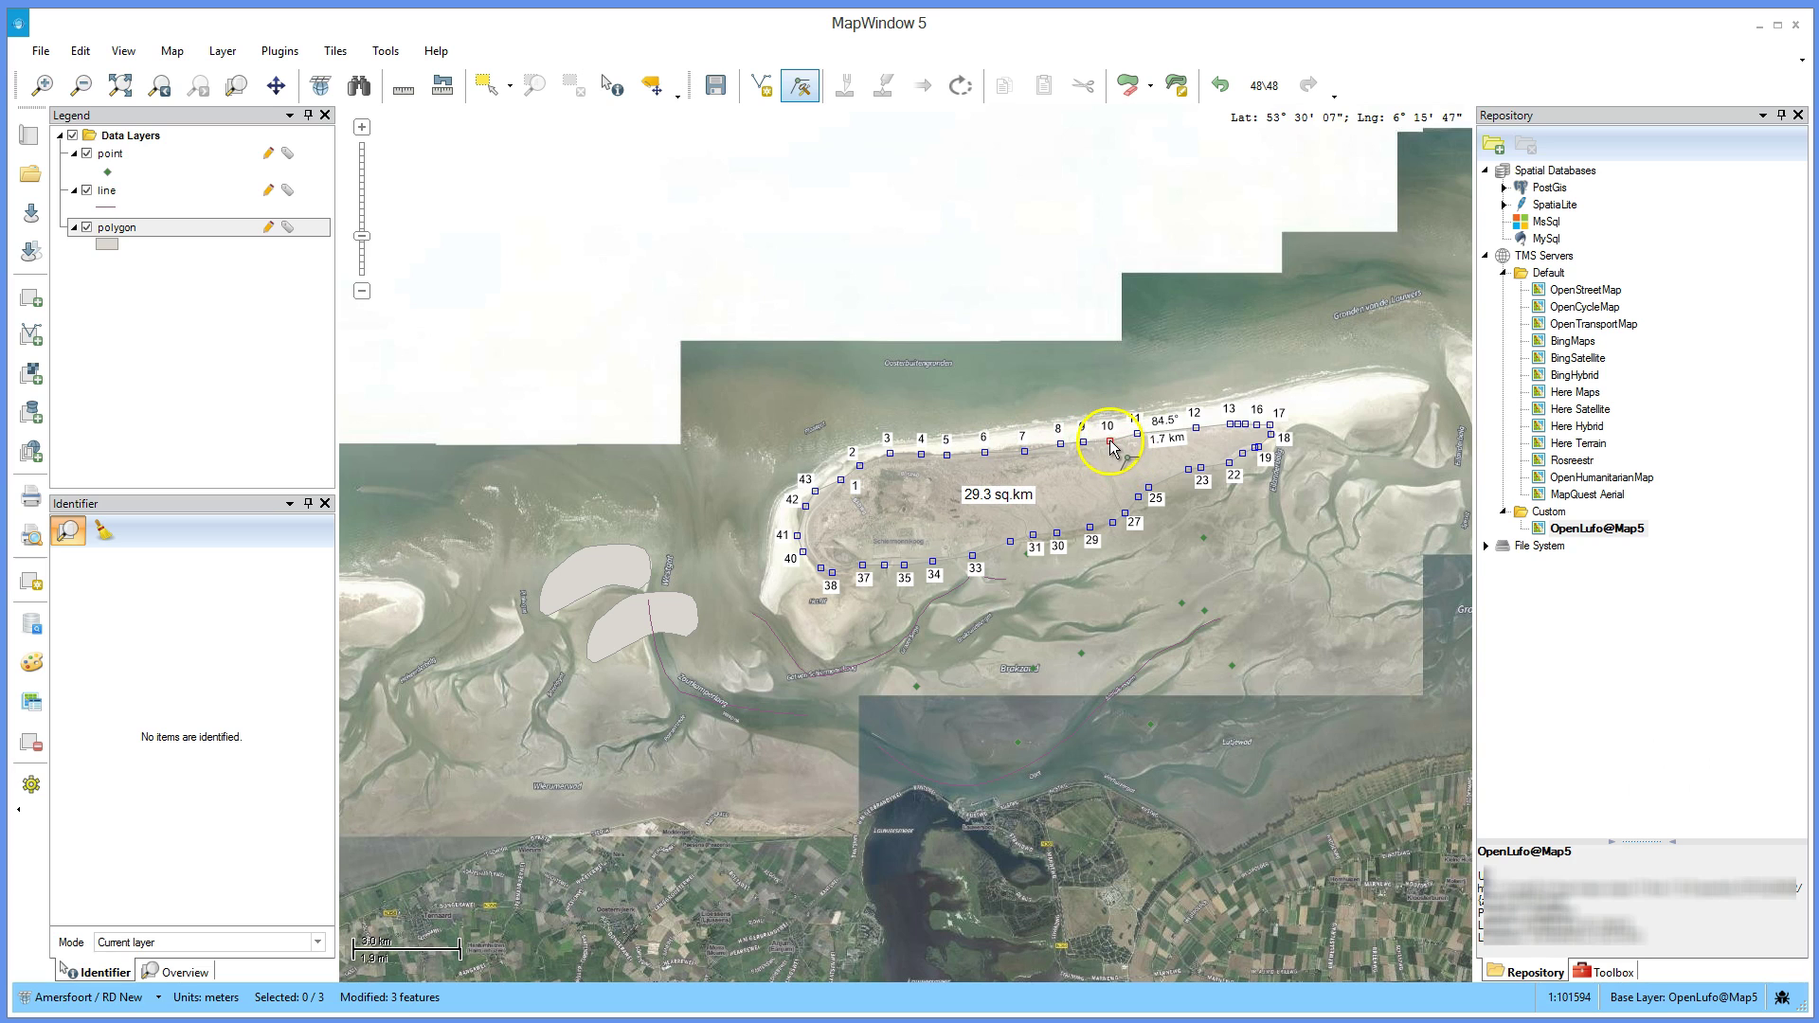
pyautogui.moveTo(973, 563); pyautogui.dragTo(973, 533)
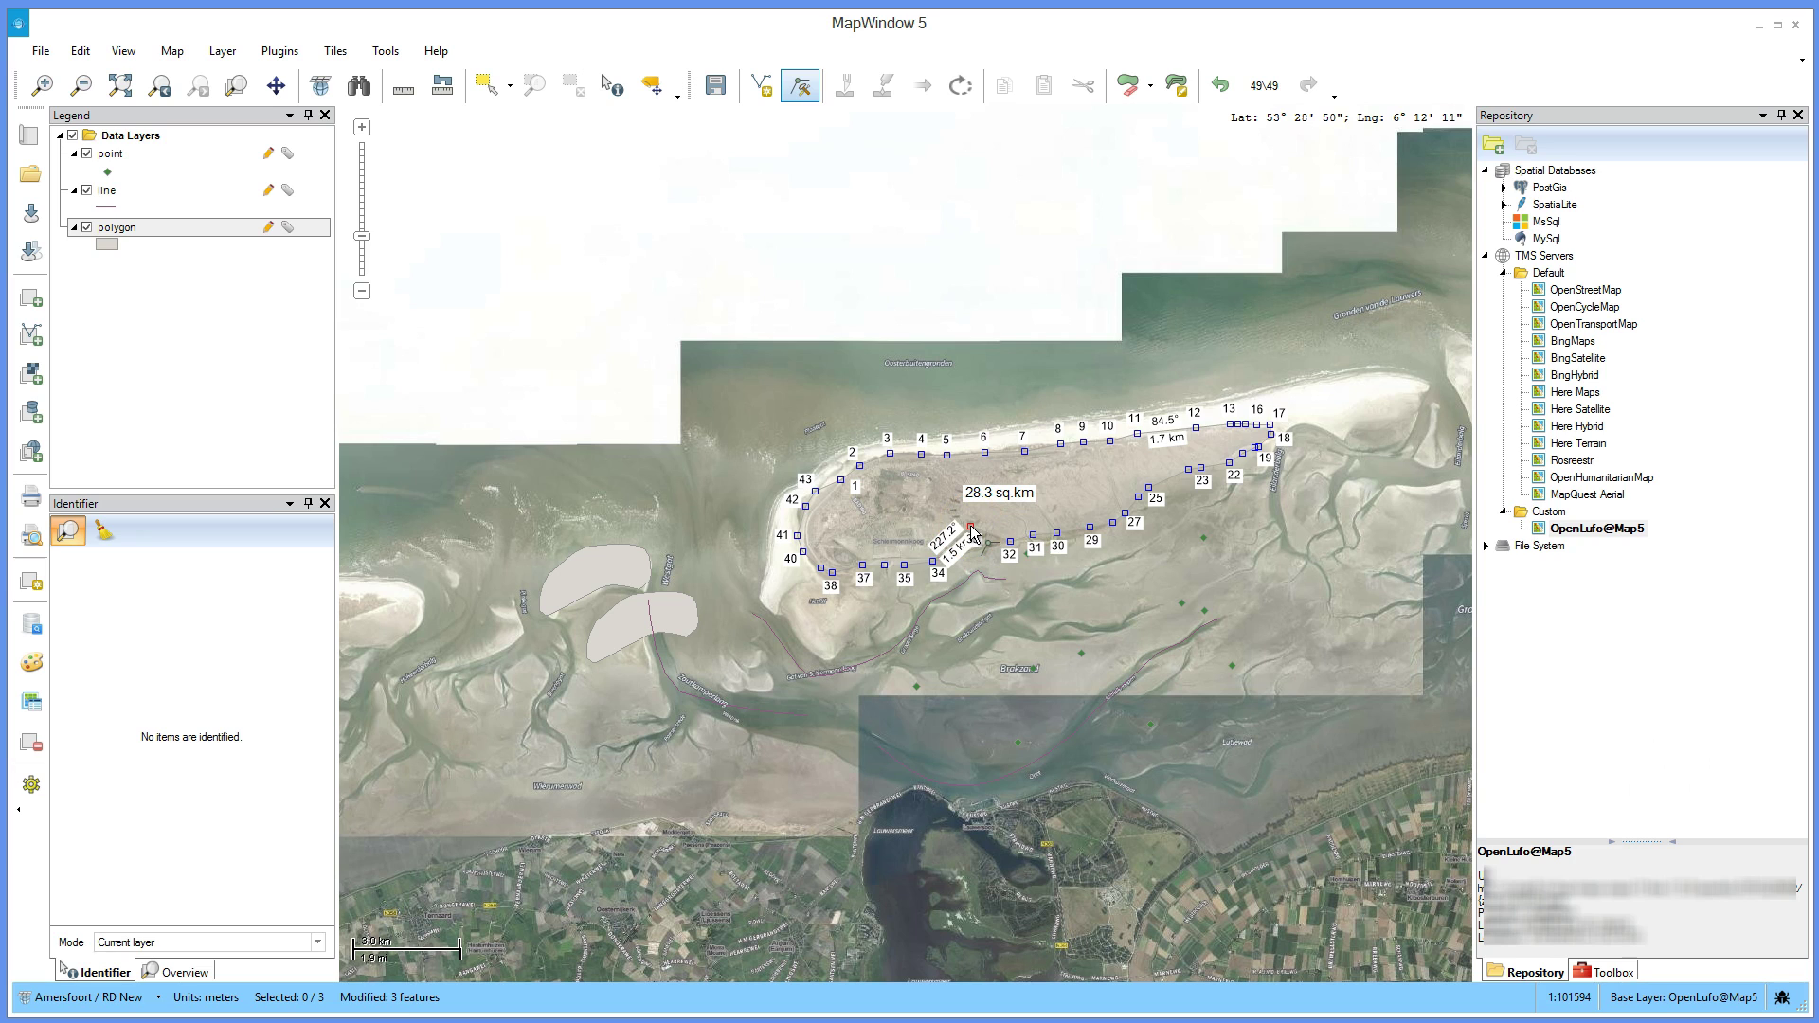
pyautogui.click(1057, 566)
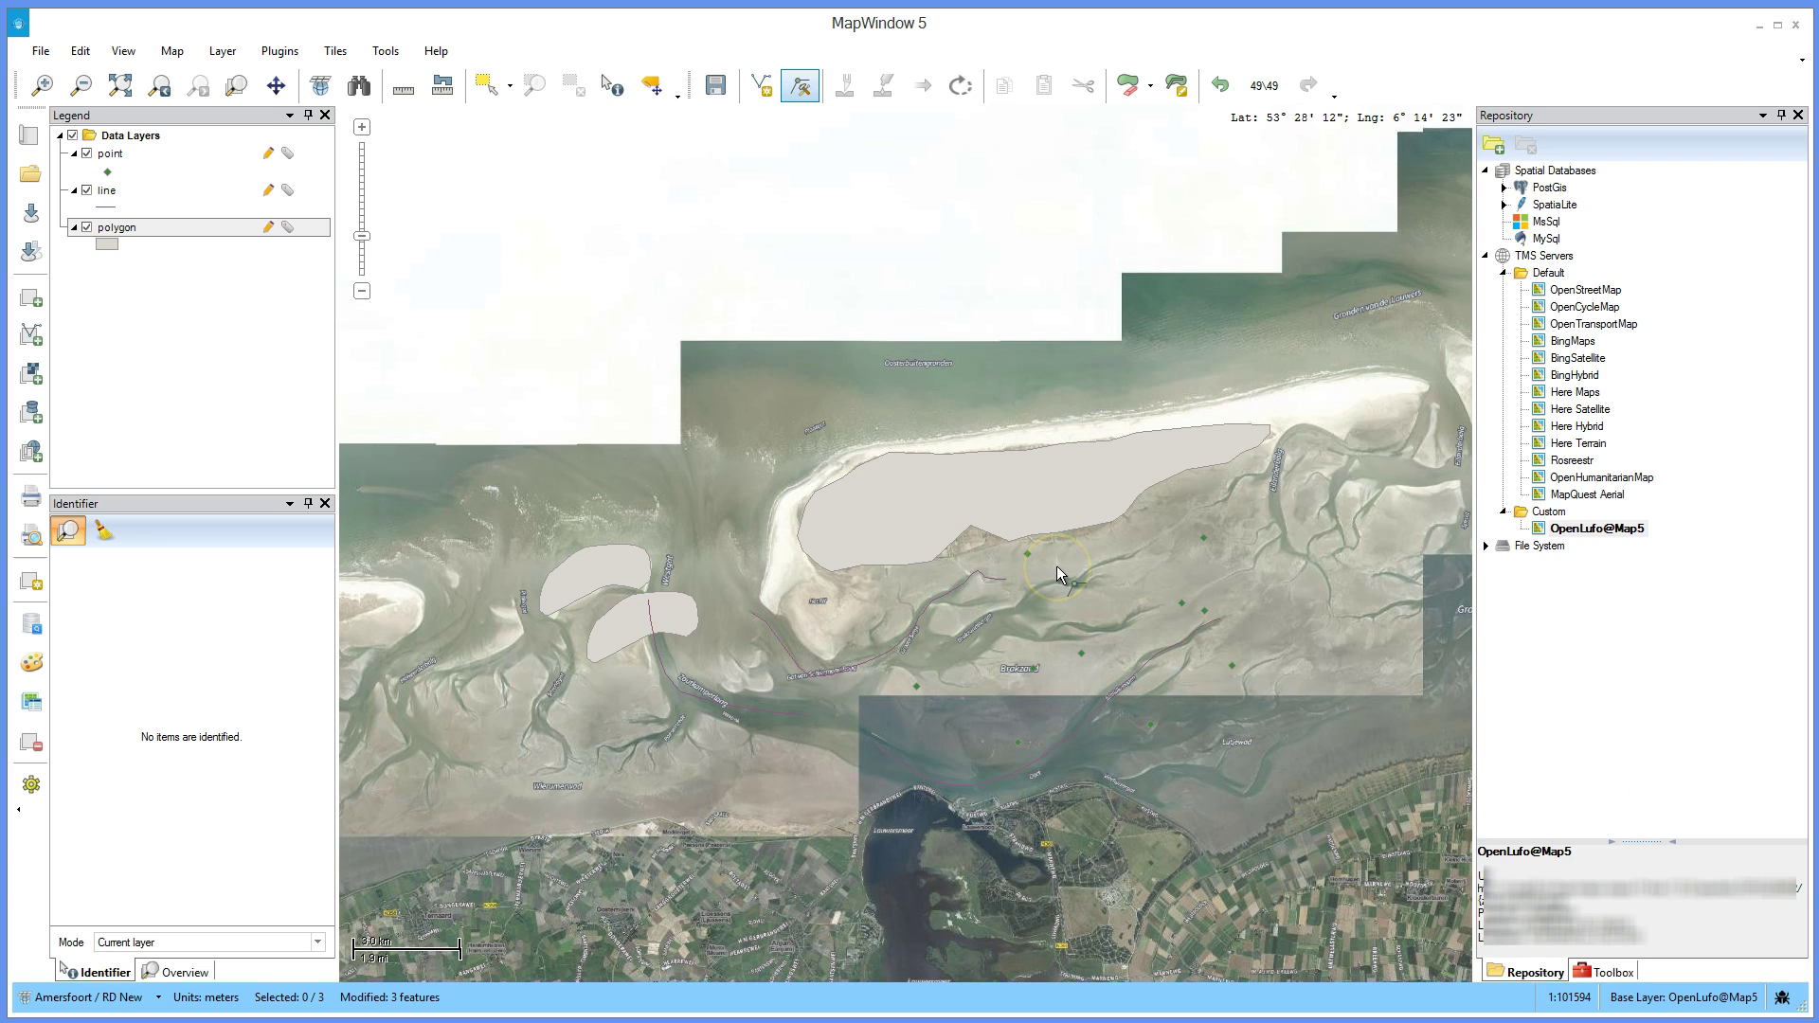
# - Raise island vertex 12 above the coastline, then delete both raised northern-shore vertices
pyautogui.click(1056, 531)
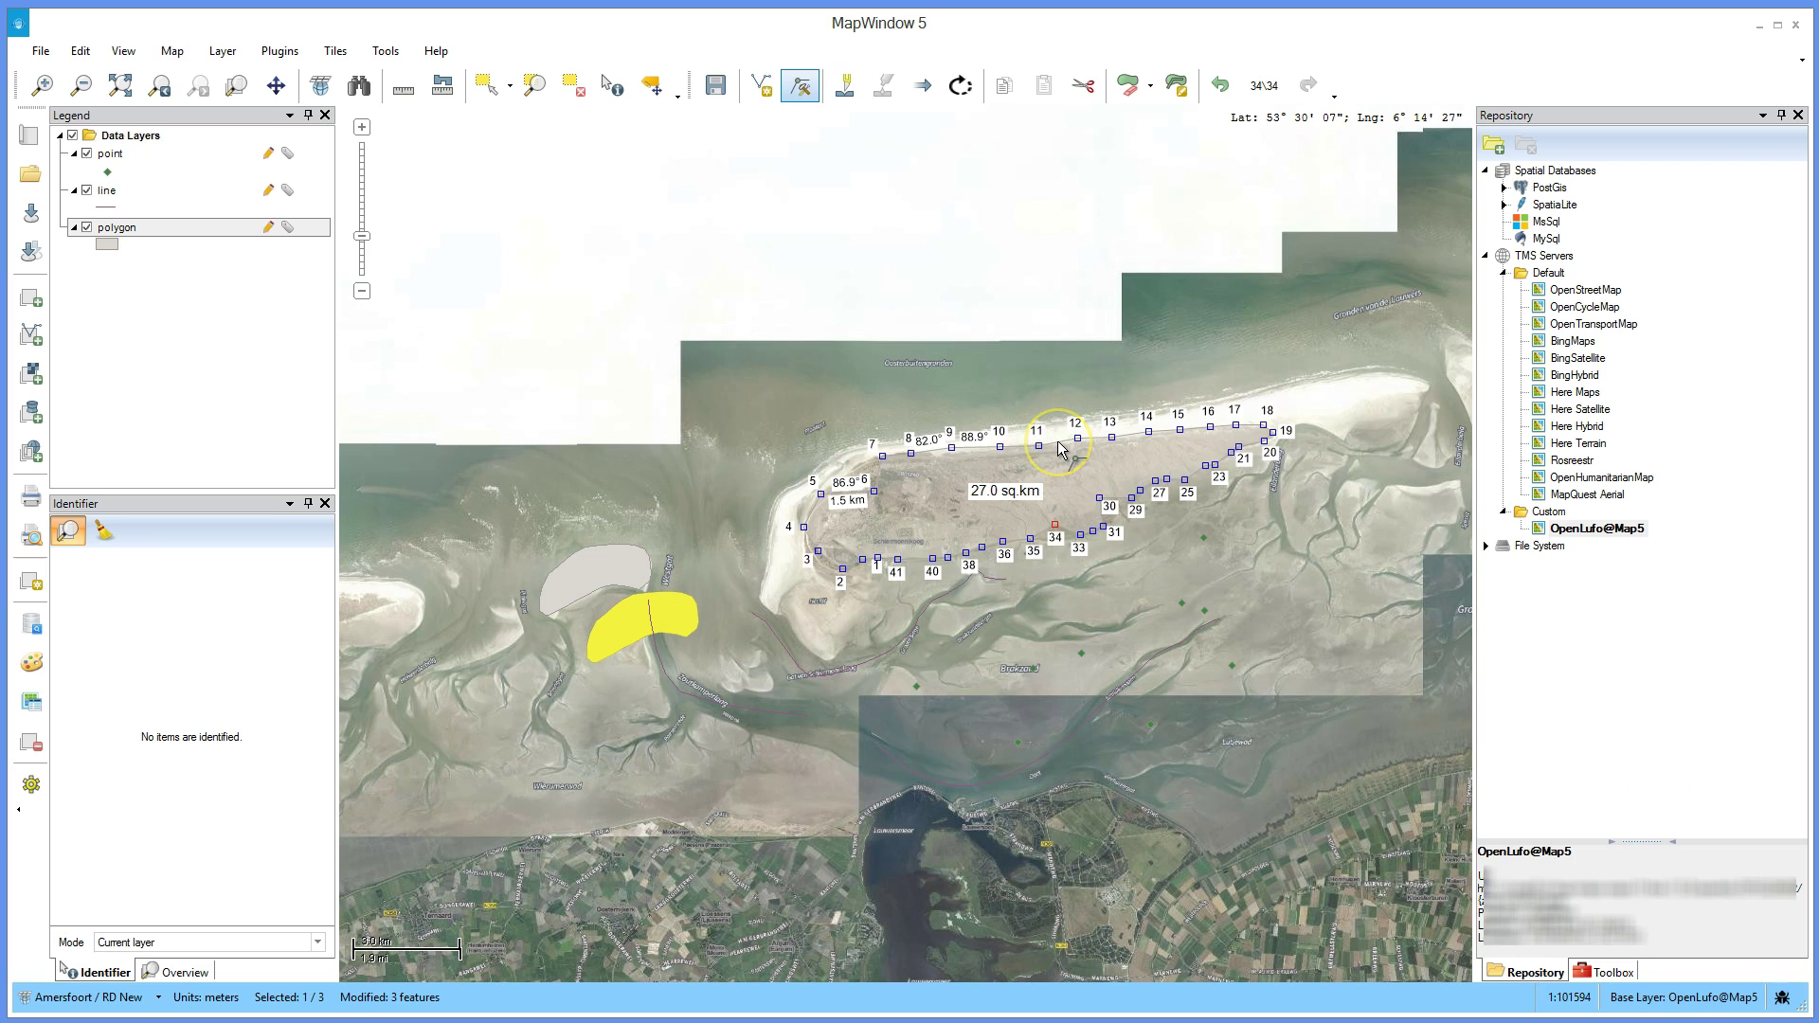
pyautogui.moveTo(1058, 443); pyautogui.dragTo(1139, 389)
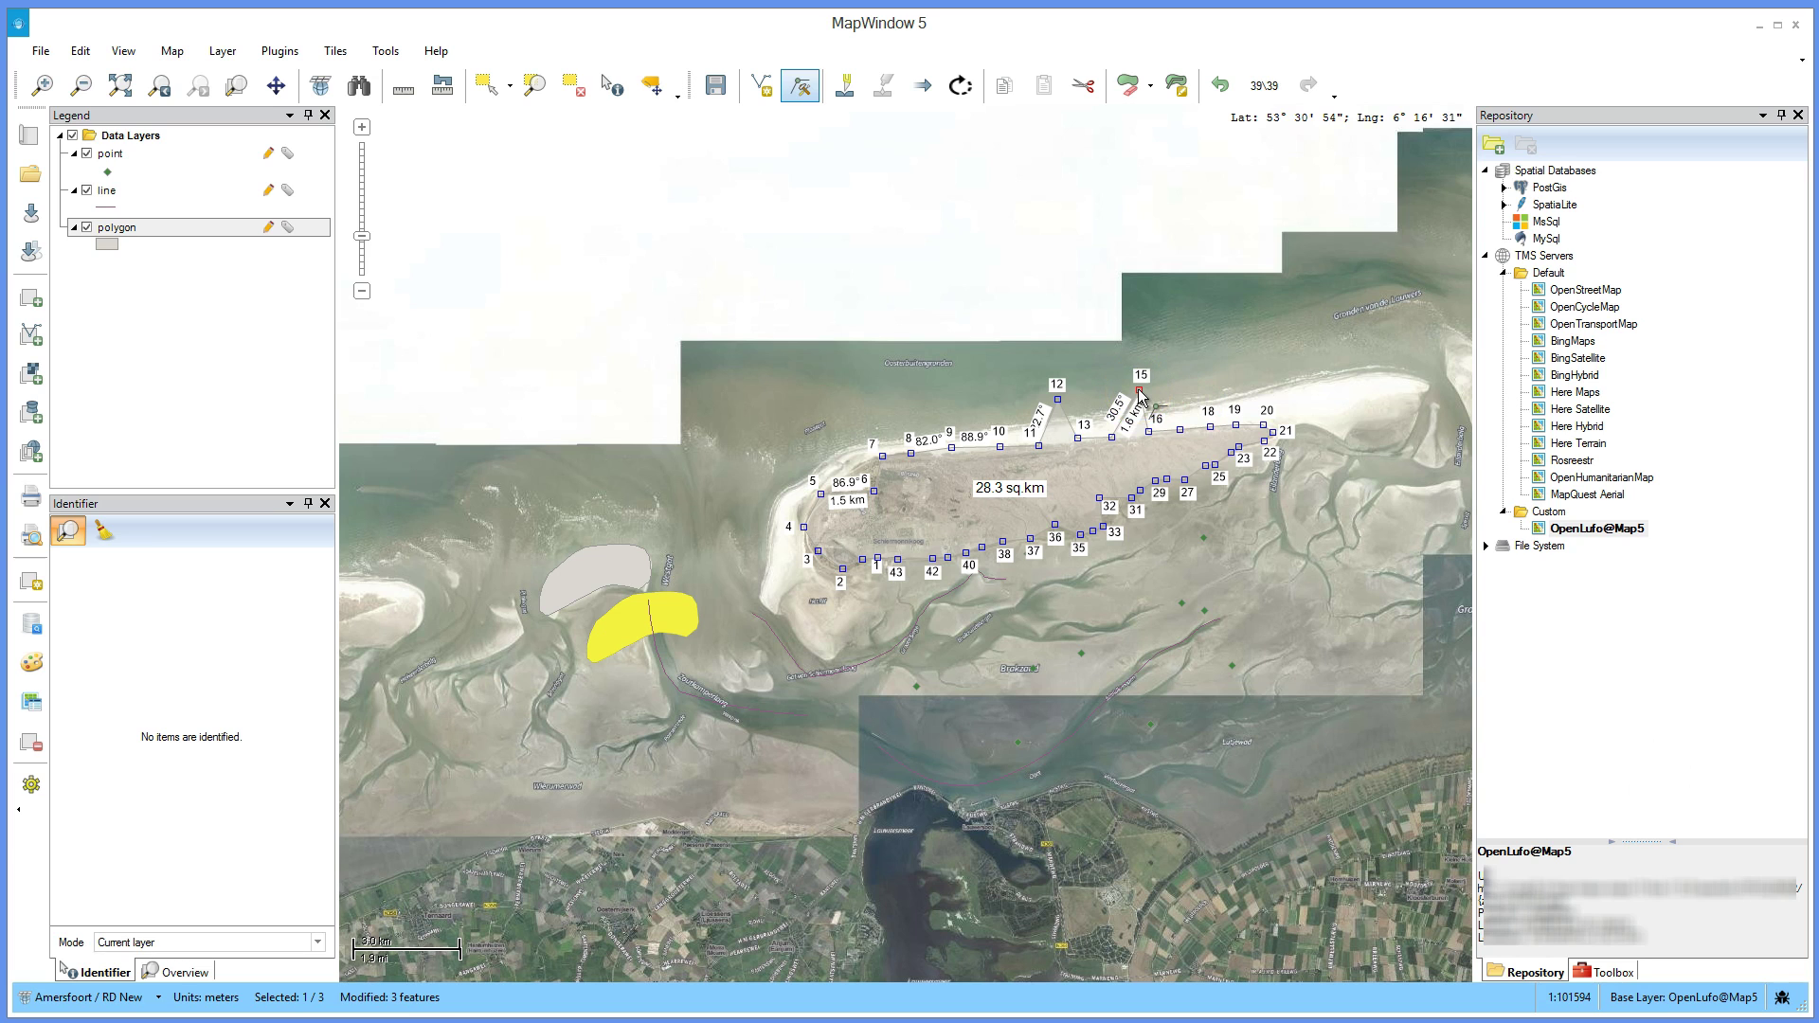
pyautogui.rightClick(1061, 400)
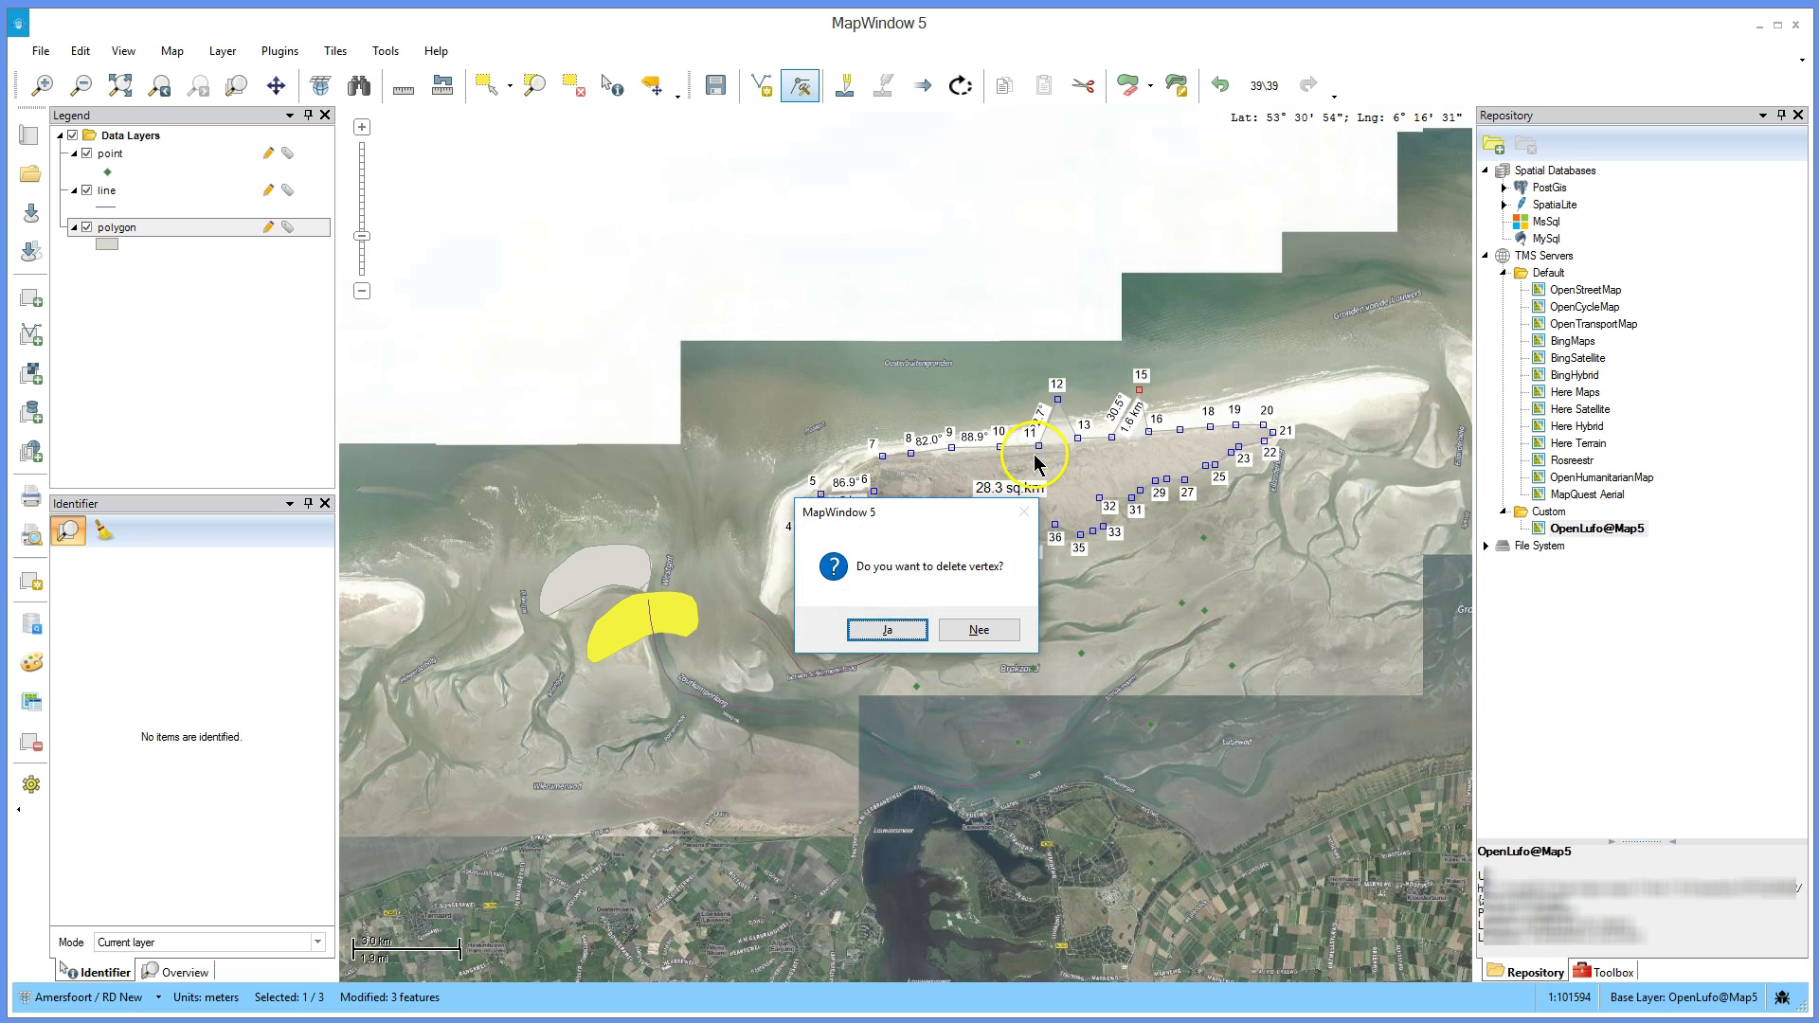
pyautogui.press('Return')
pyautogui.rightClick(1058, 402)
pyautogui.press('Return')
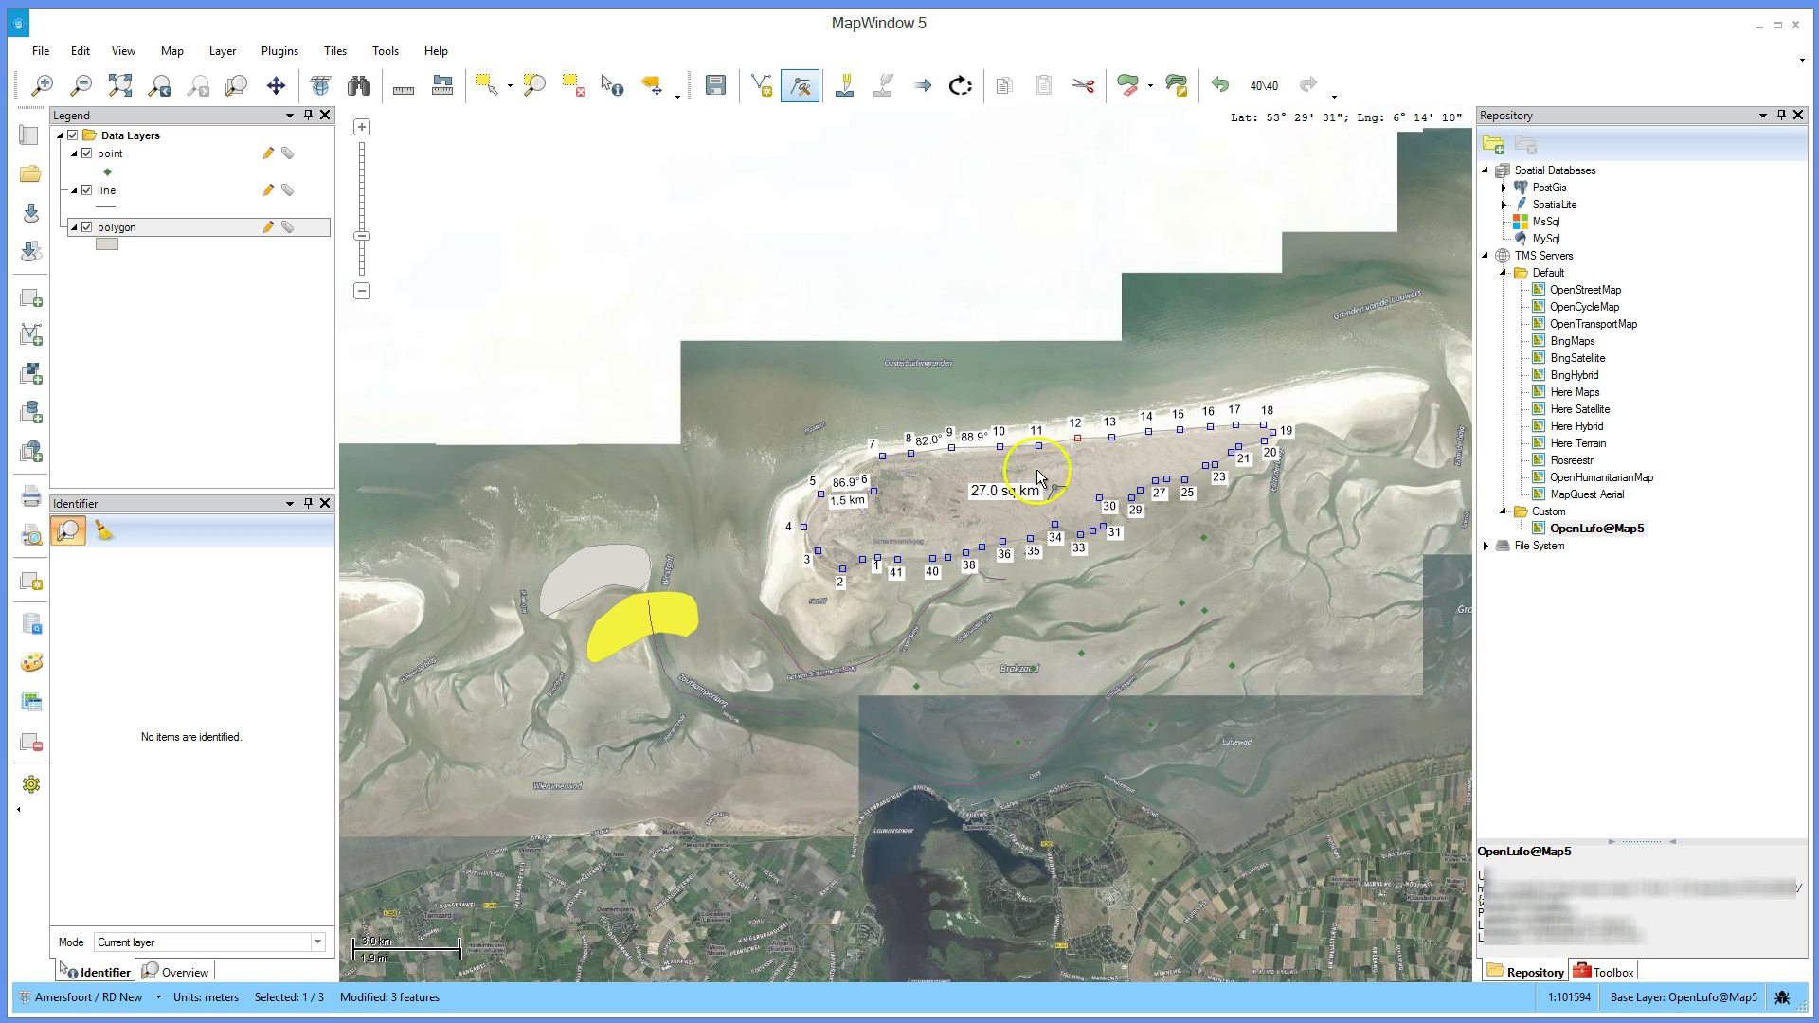
pyautogui.click(981, 371)
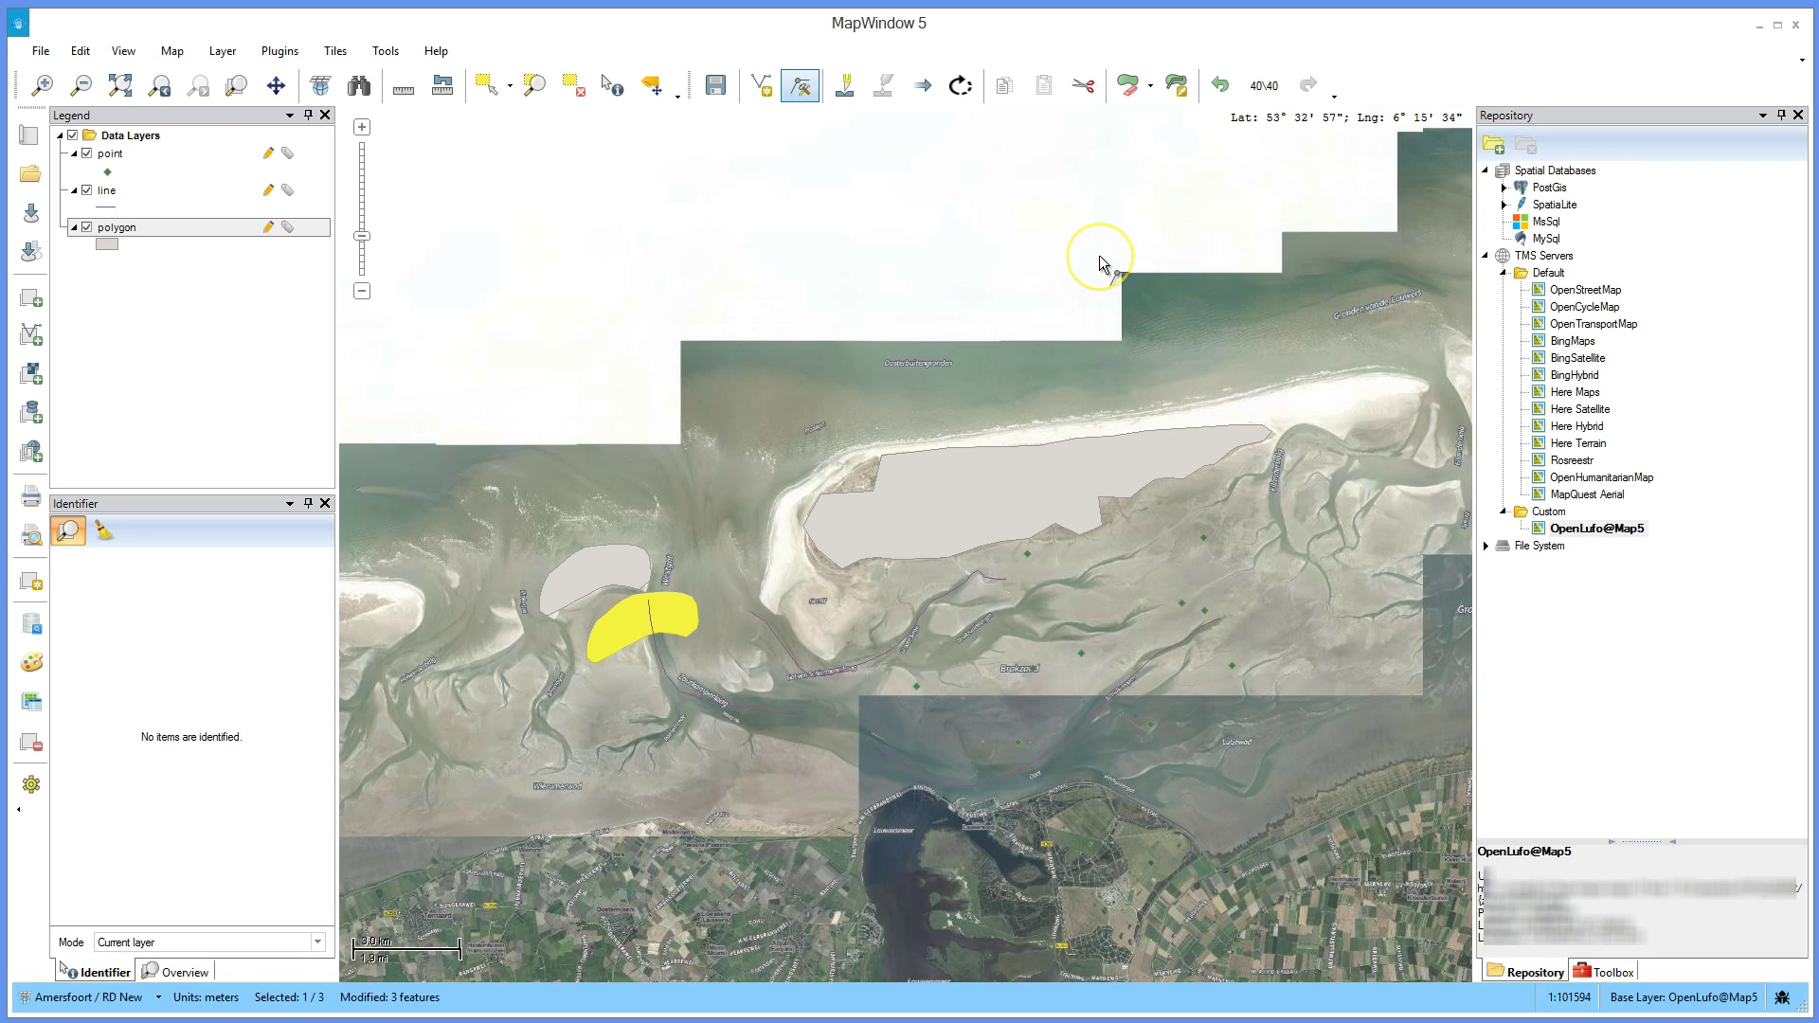
pyautogui.click(1152, 142)
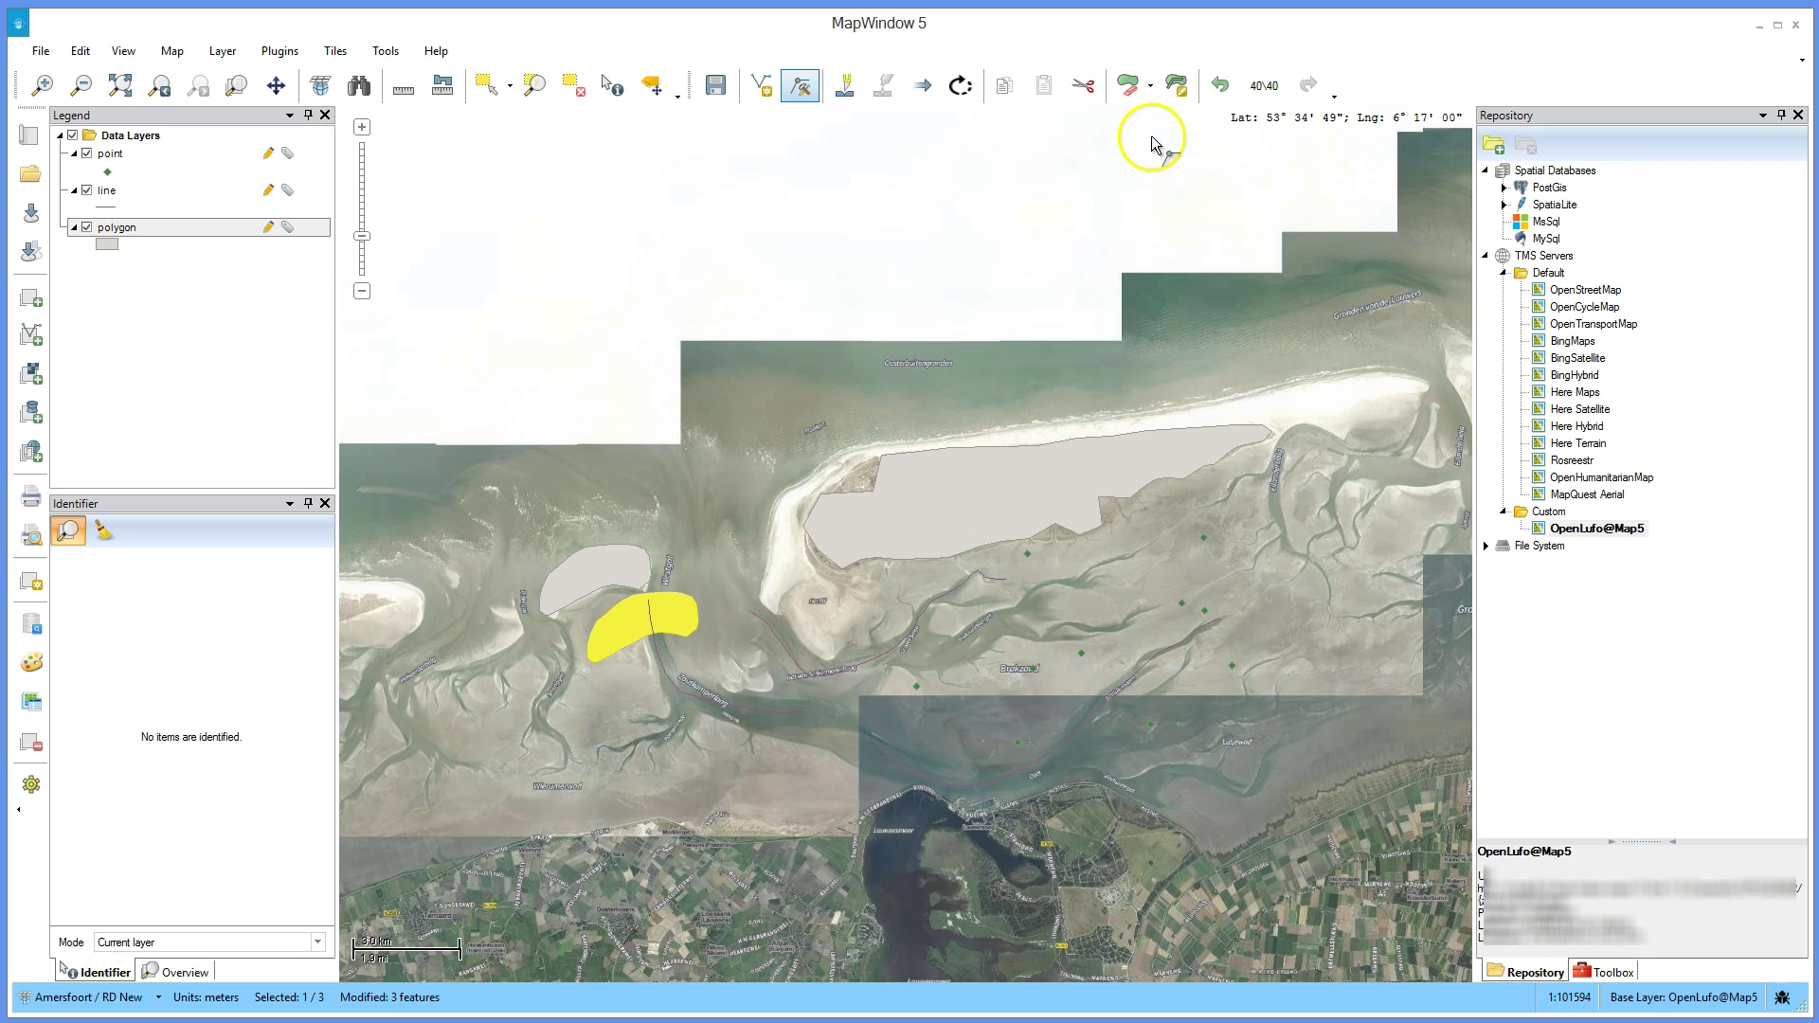
pyautogui.click(1152, 87)
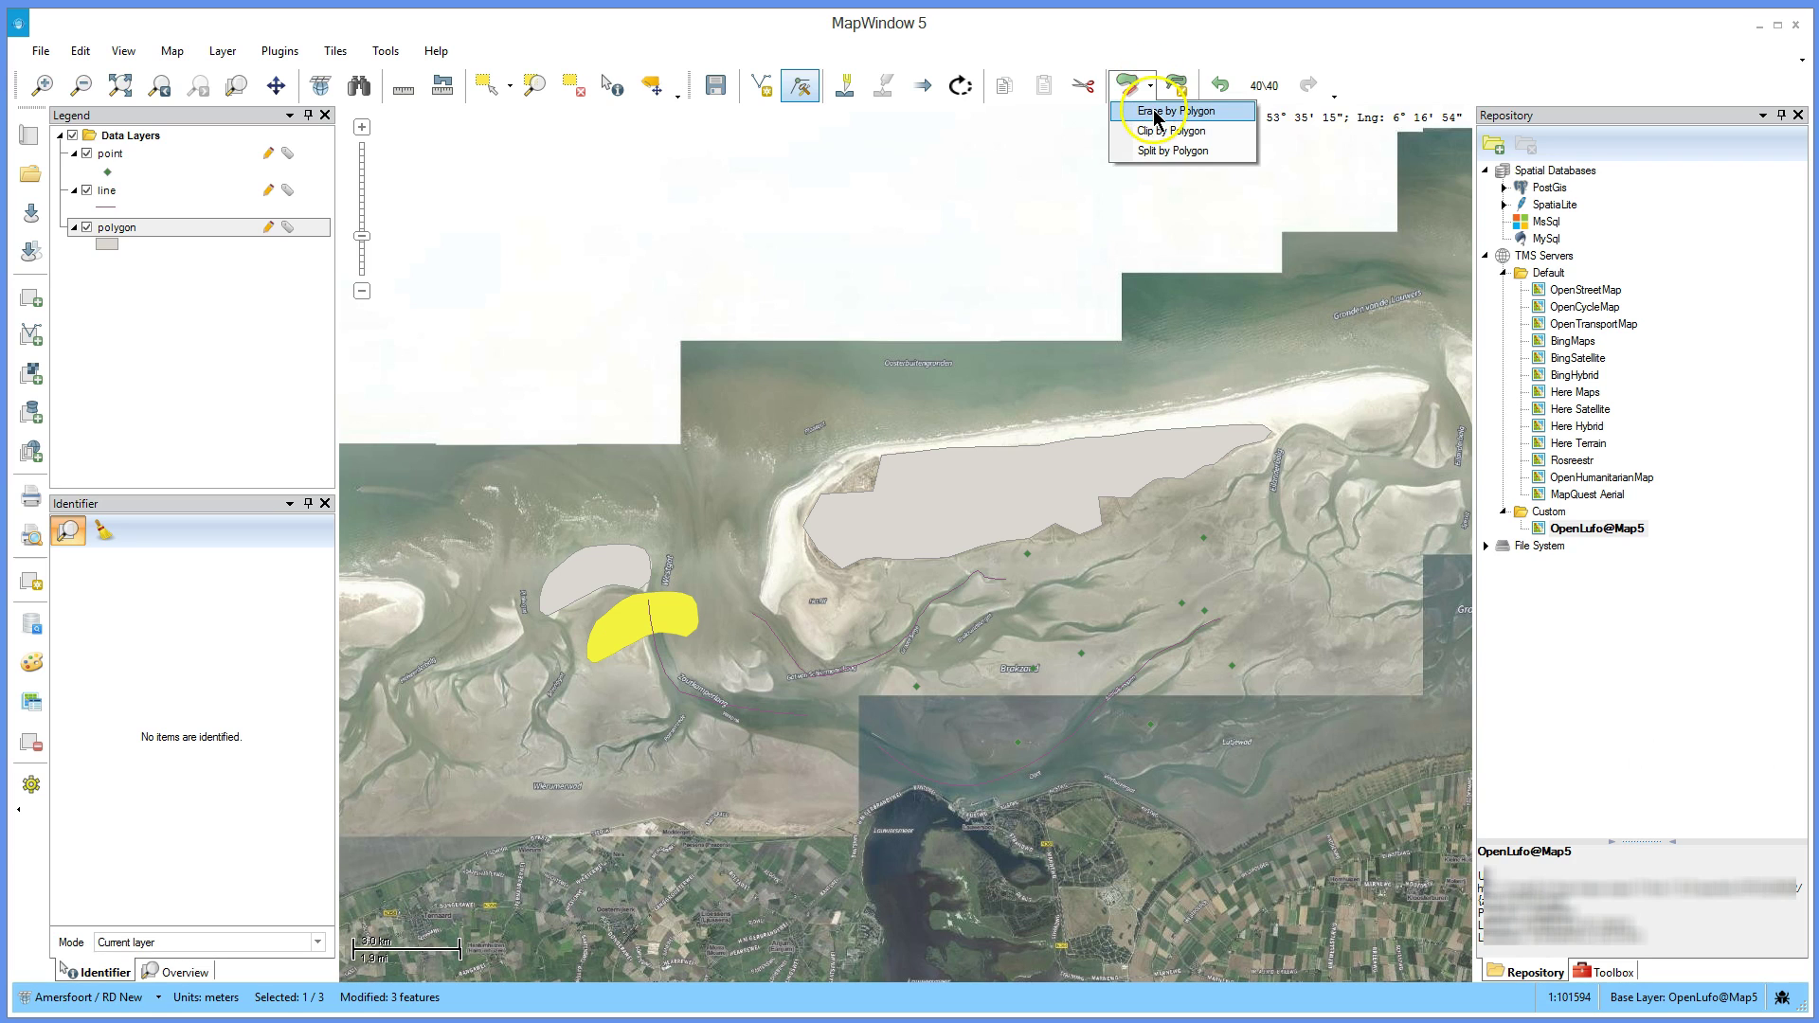
pyautogui.click(1158, 120)
pyautogui.click(1165, 348)
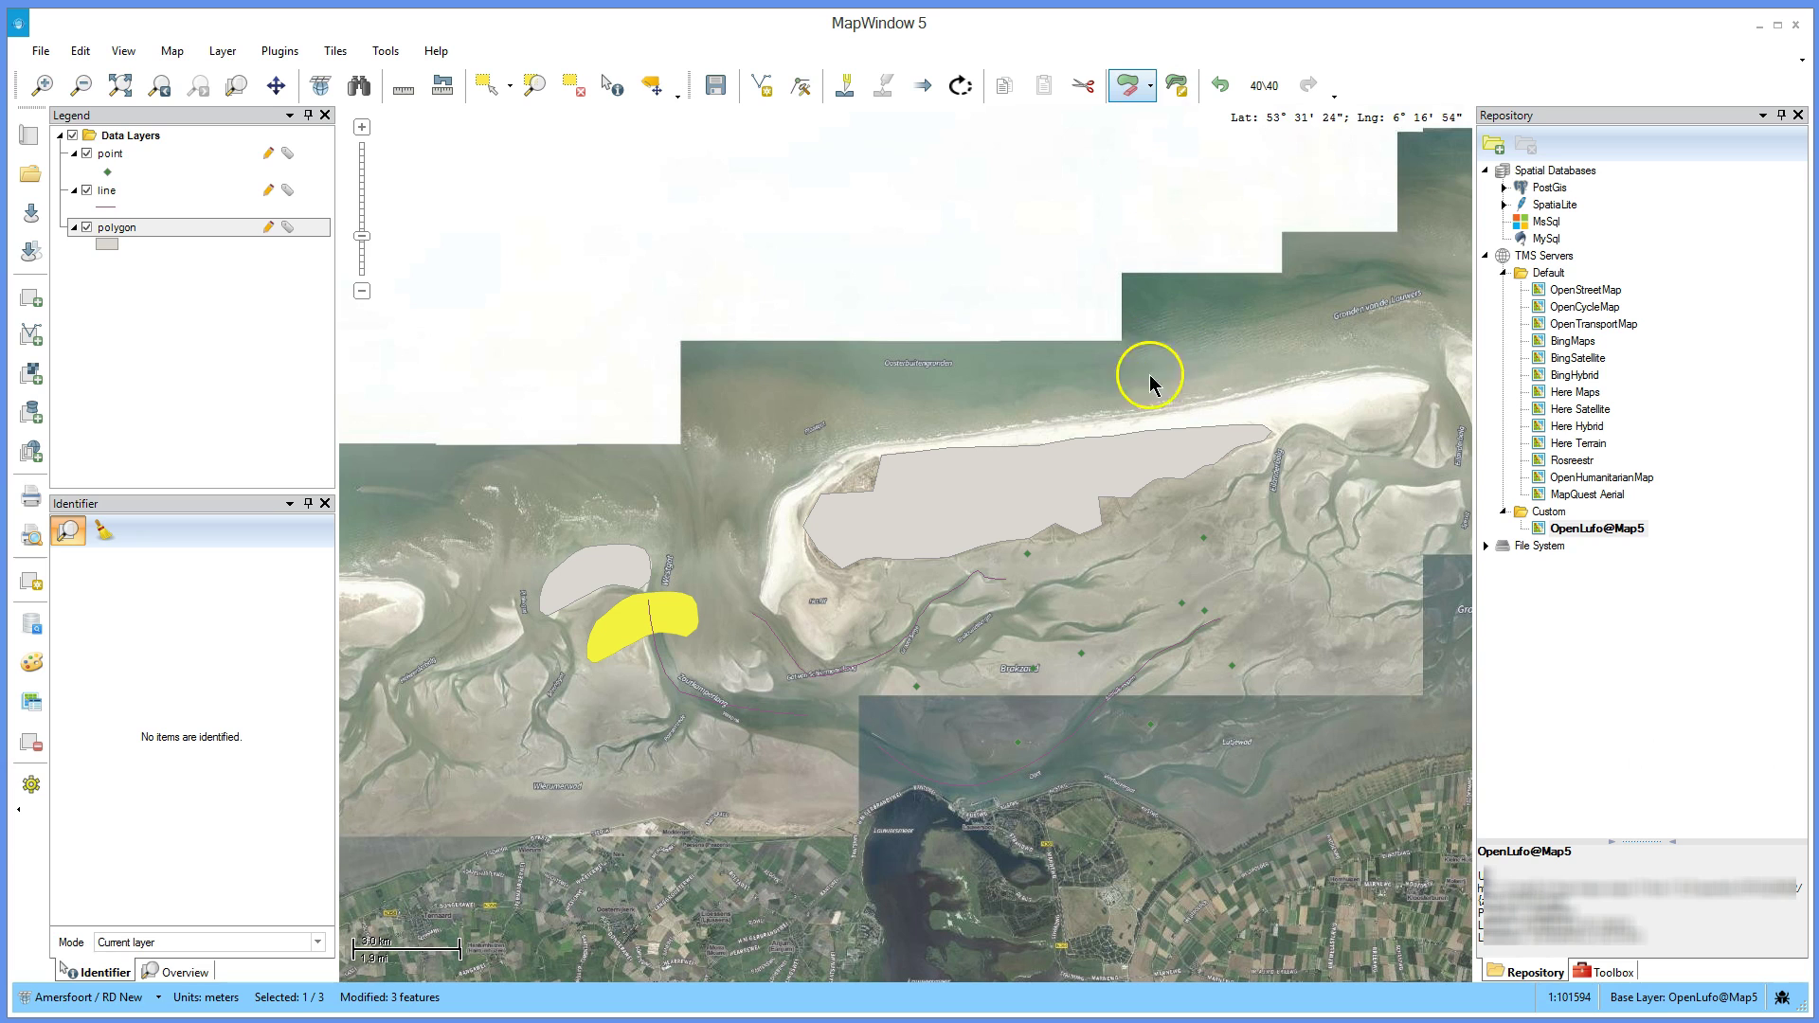
pyautogui.click(1124, 406)
pyautogui.click(1157, 520)
pyautogui.click(1299, 503)
pyautogui.click(1336, 377)
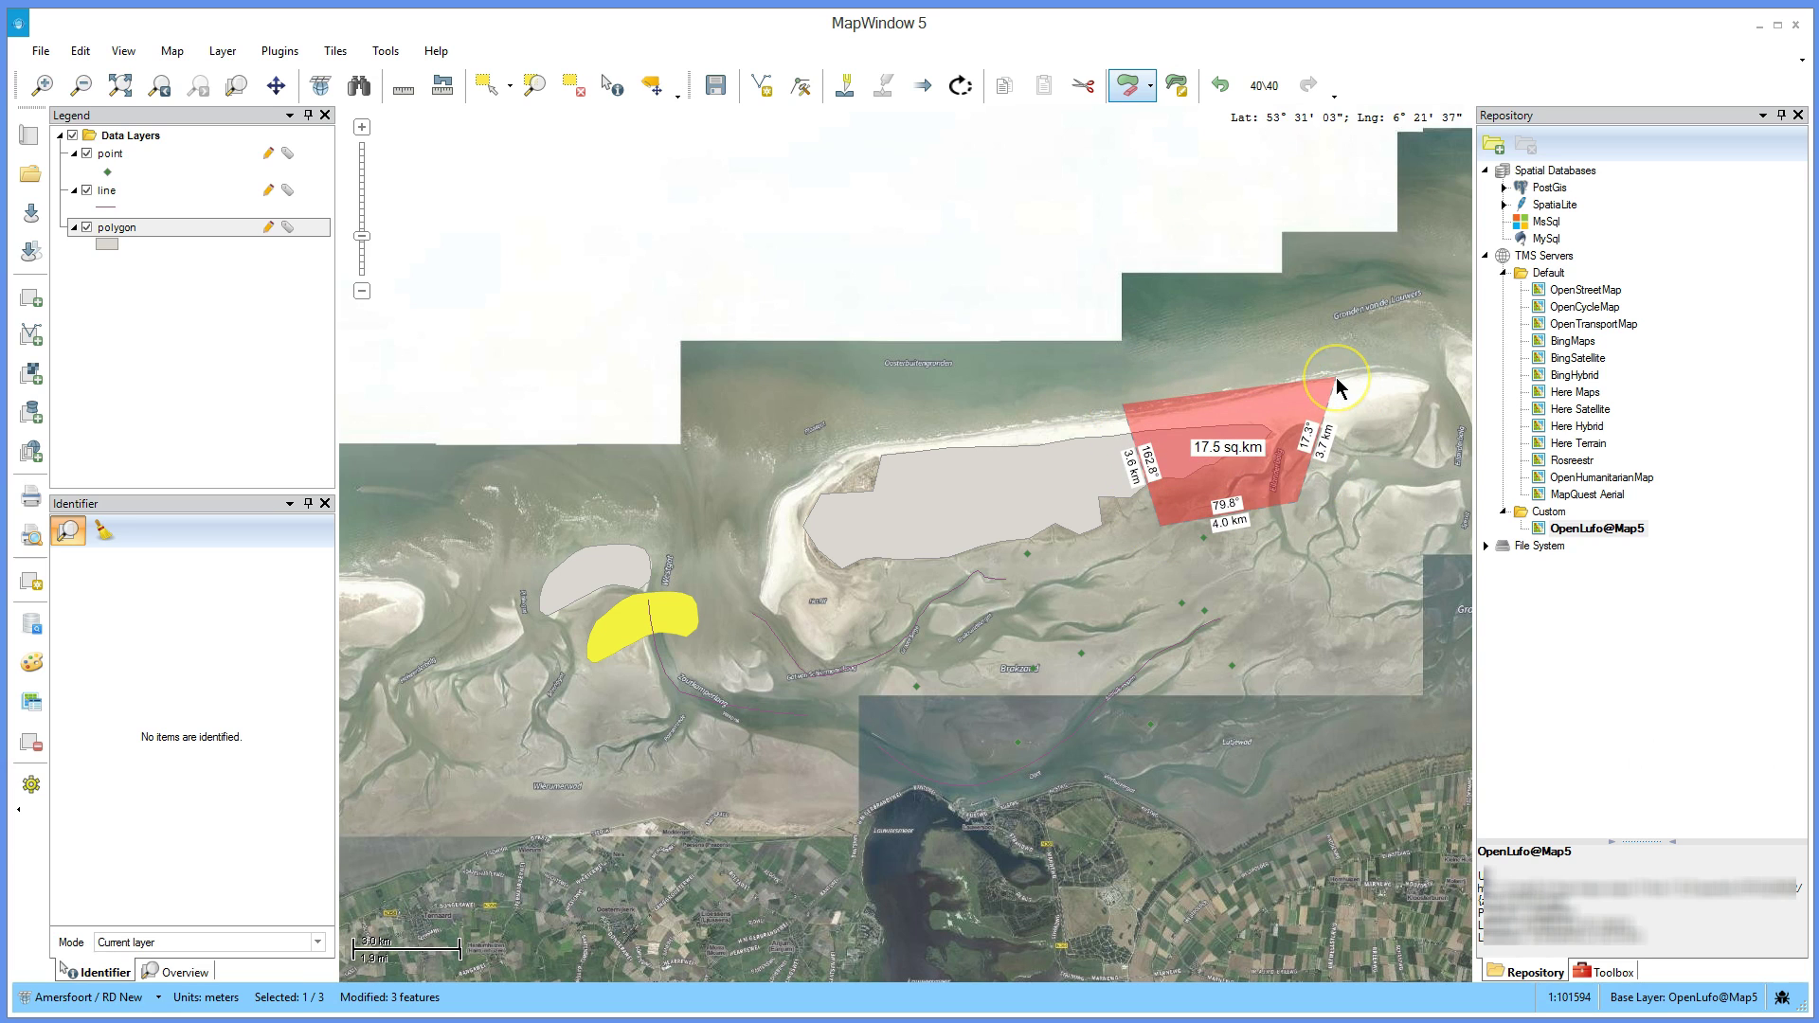
pyautogui.rightClick(1335, 377)
pyautogui.click(1381, 483)
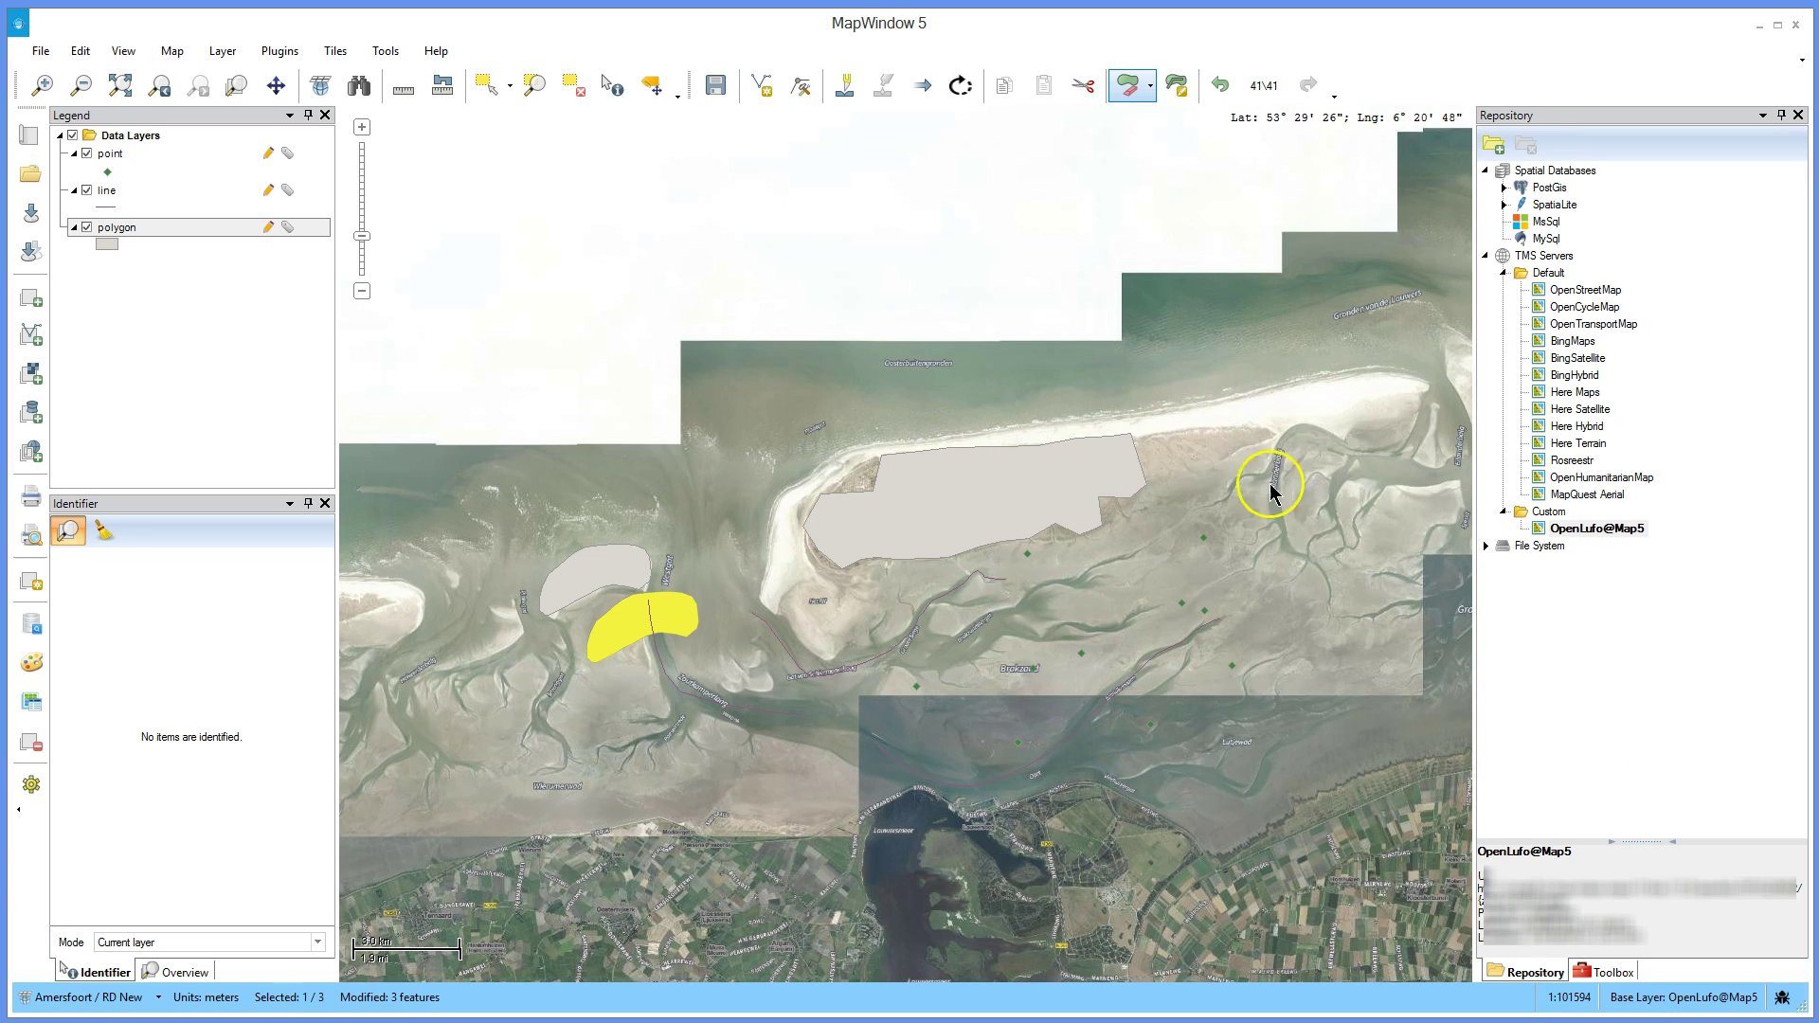
pyautogui.click(1218, 86)
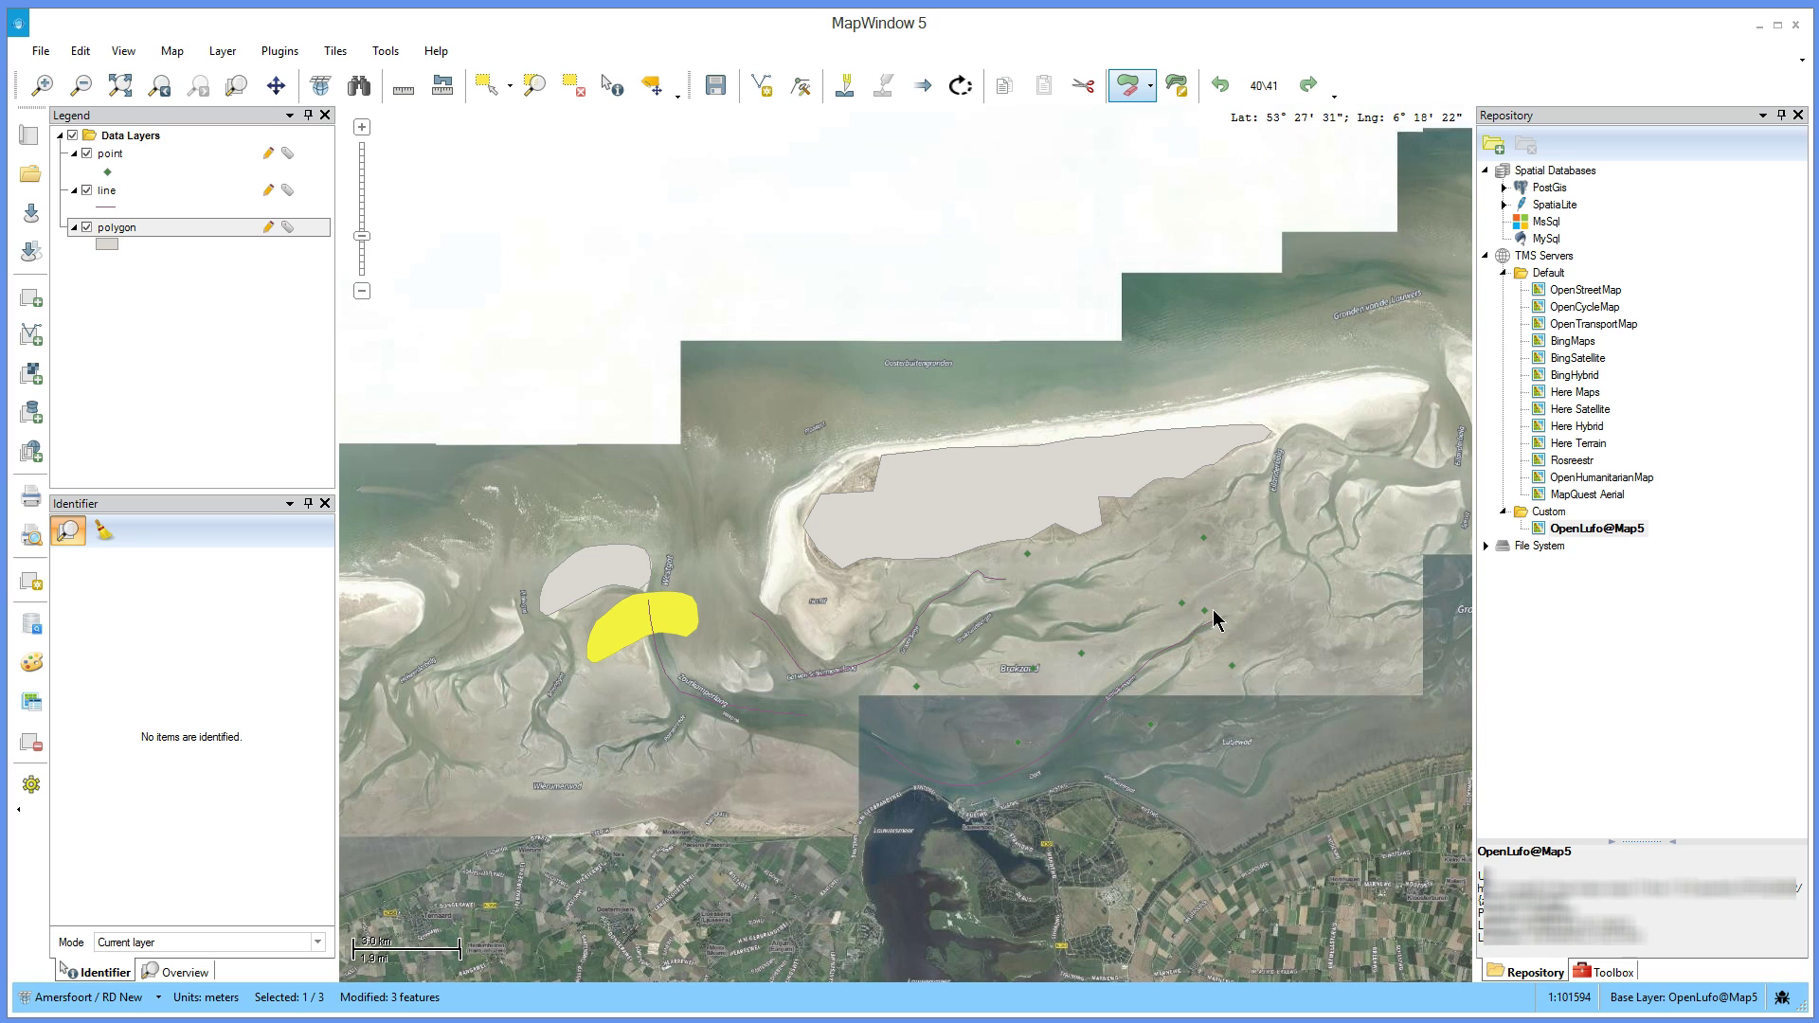
pyautogui.click(1150, 92)
pyautogui.click(1152, 135)
pyautogui.click(1120, 414)
pyautogui.click(1154, 518)
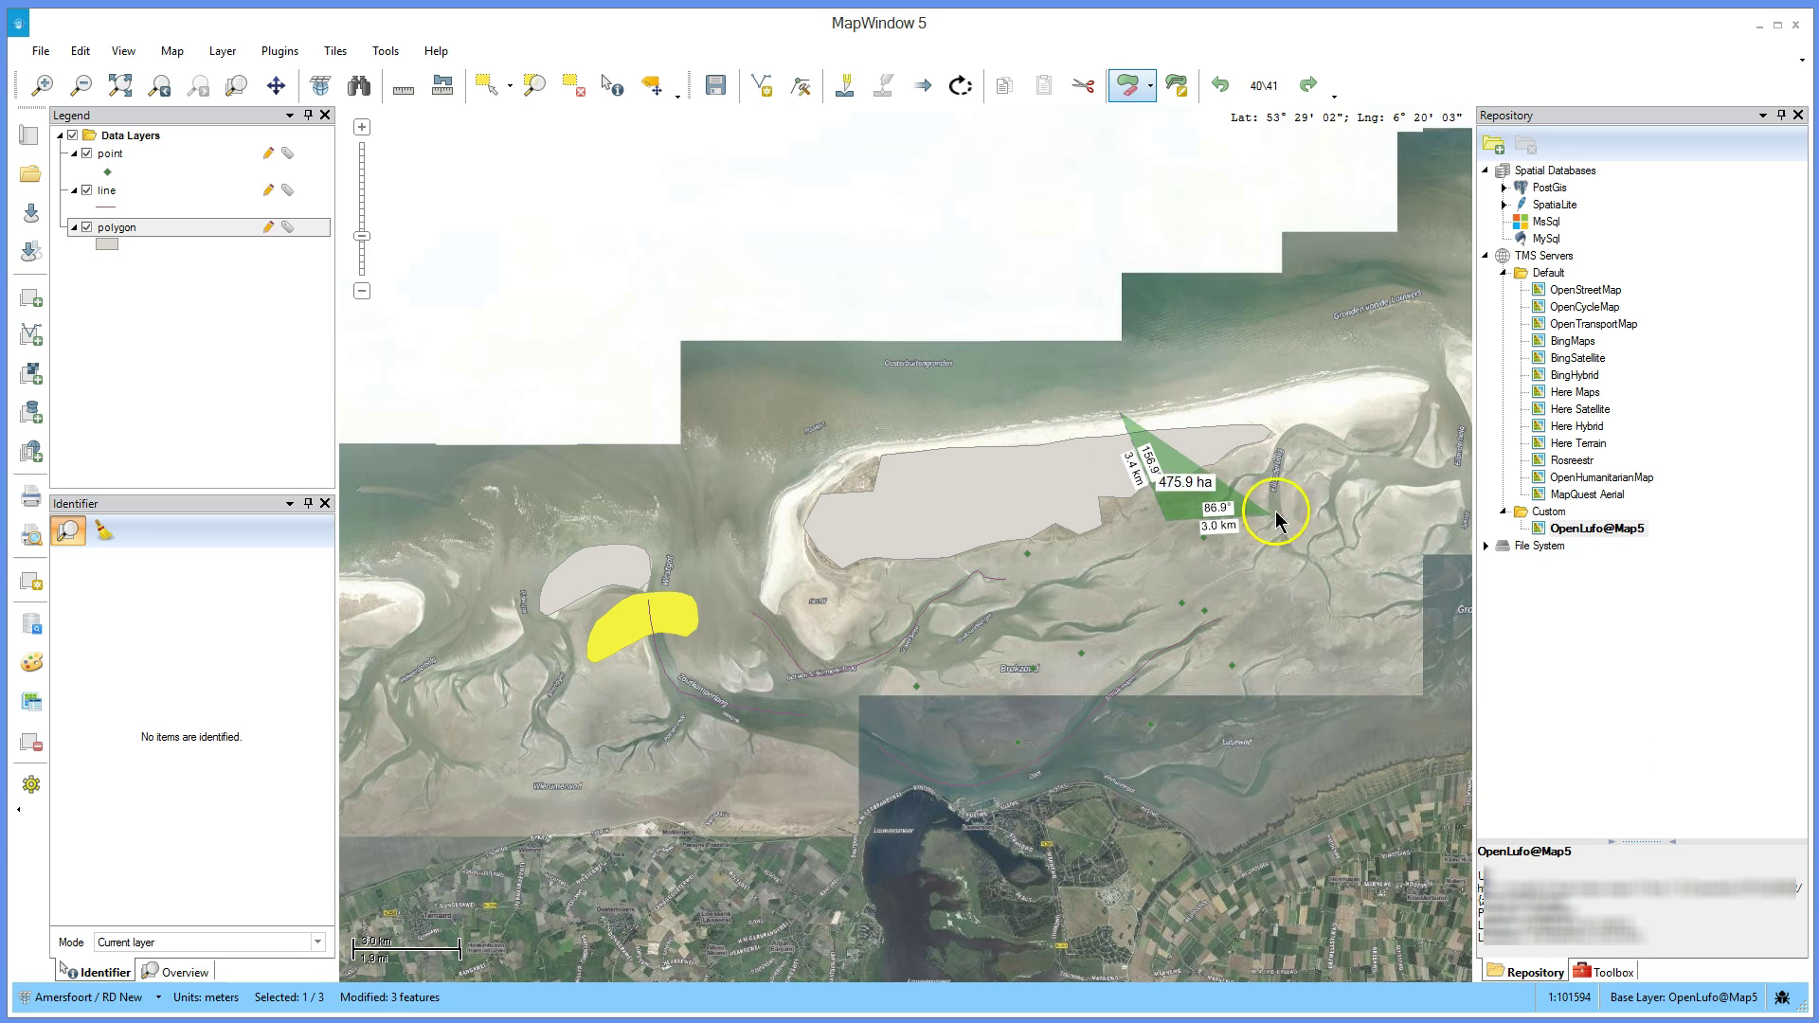
pyautogui.click(1275, 507)
pyautogui.rightClick(1330, 374)
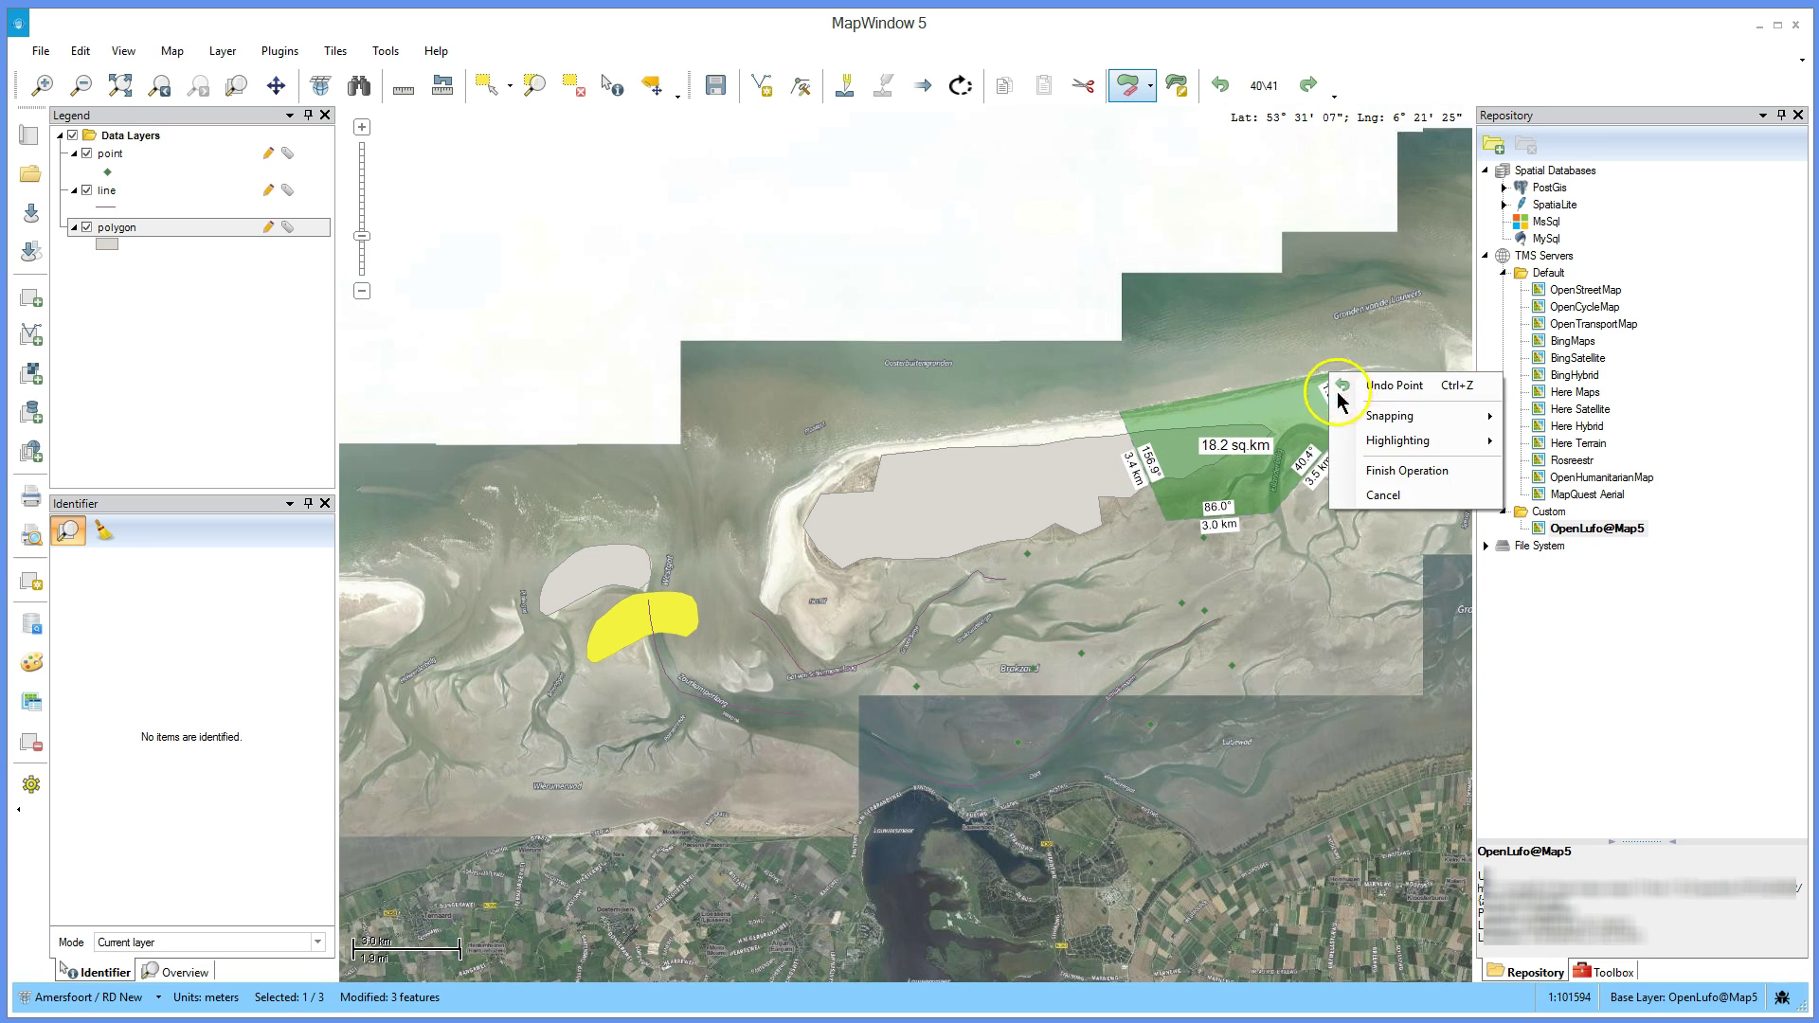
pyautogui.click(1386, 472)
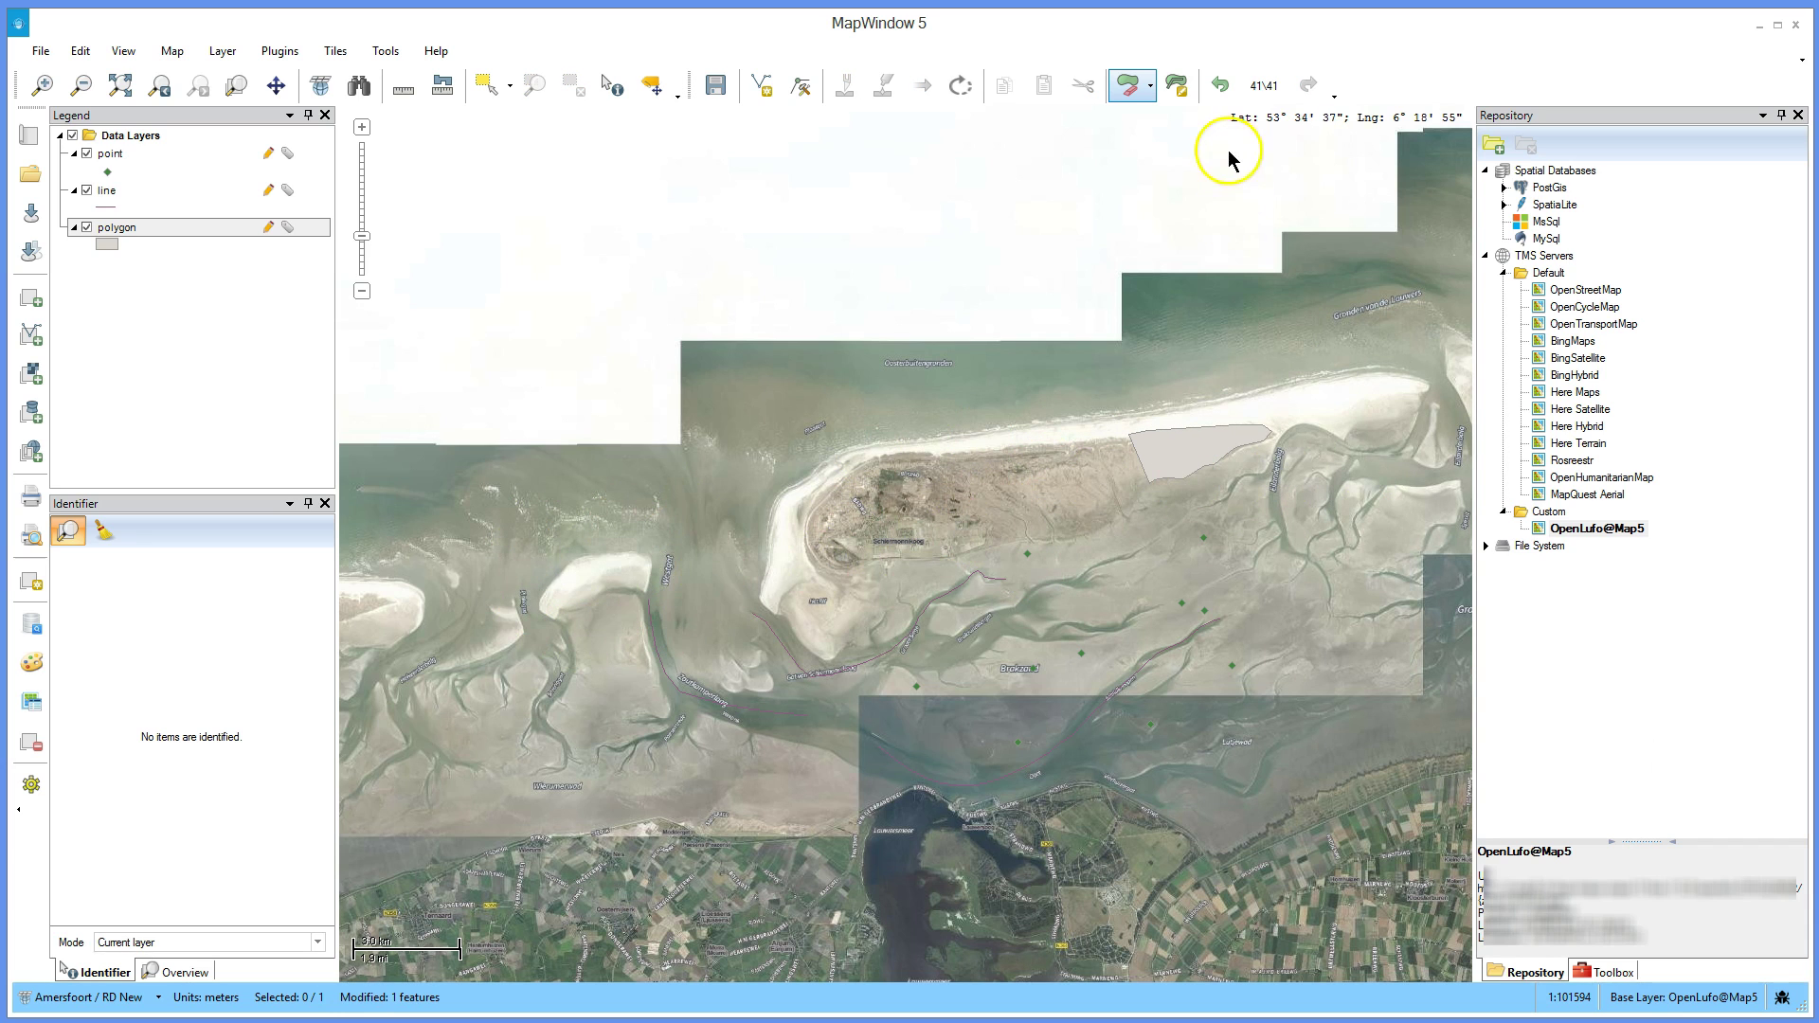
pyautogui.click(1220, 85)
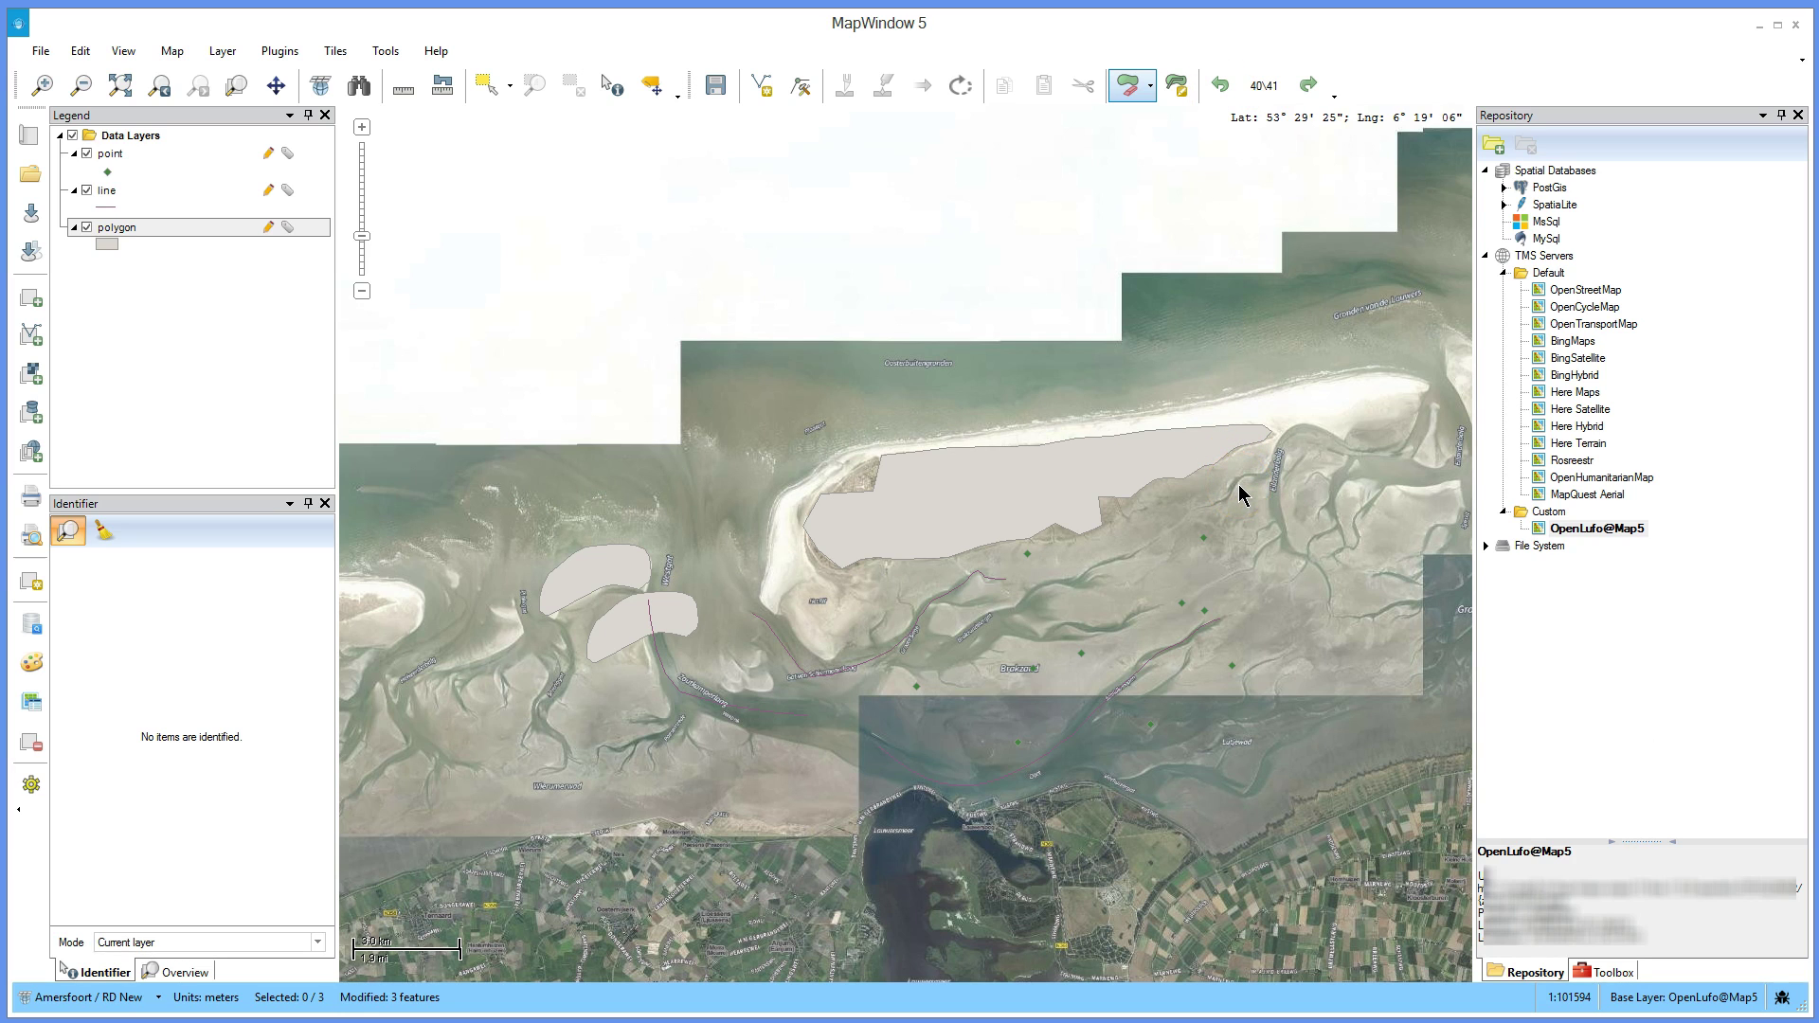
pyautogui.click(1150, 87)
# - Draw a small new polygon inside the island and commit it to the layer
pyautogui.click(1165, 157)
pyautogui.click(908, 518)
pyautogui.rightClick(953, 476)
pyautogui.click(1012, 582)
# - Select the new polygon, move it north toward the beach, then undo the move
pyautogui.click(487, 85)
pyautogui.click(517, 111)
pyautogui.click(969, 498)
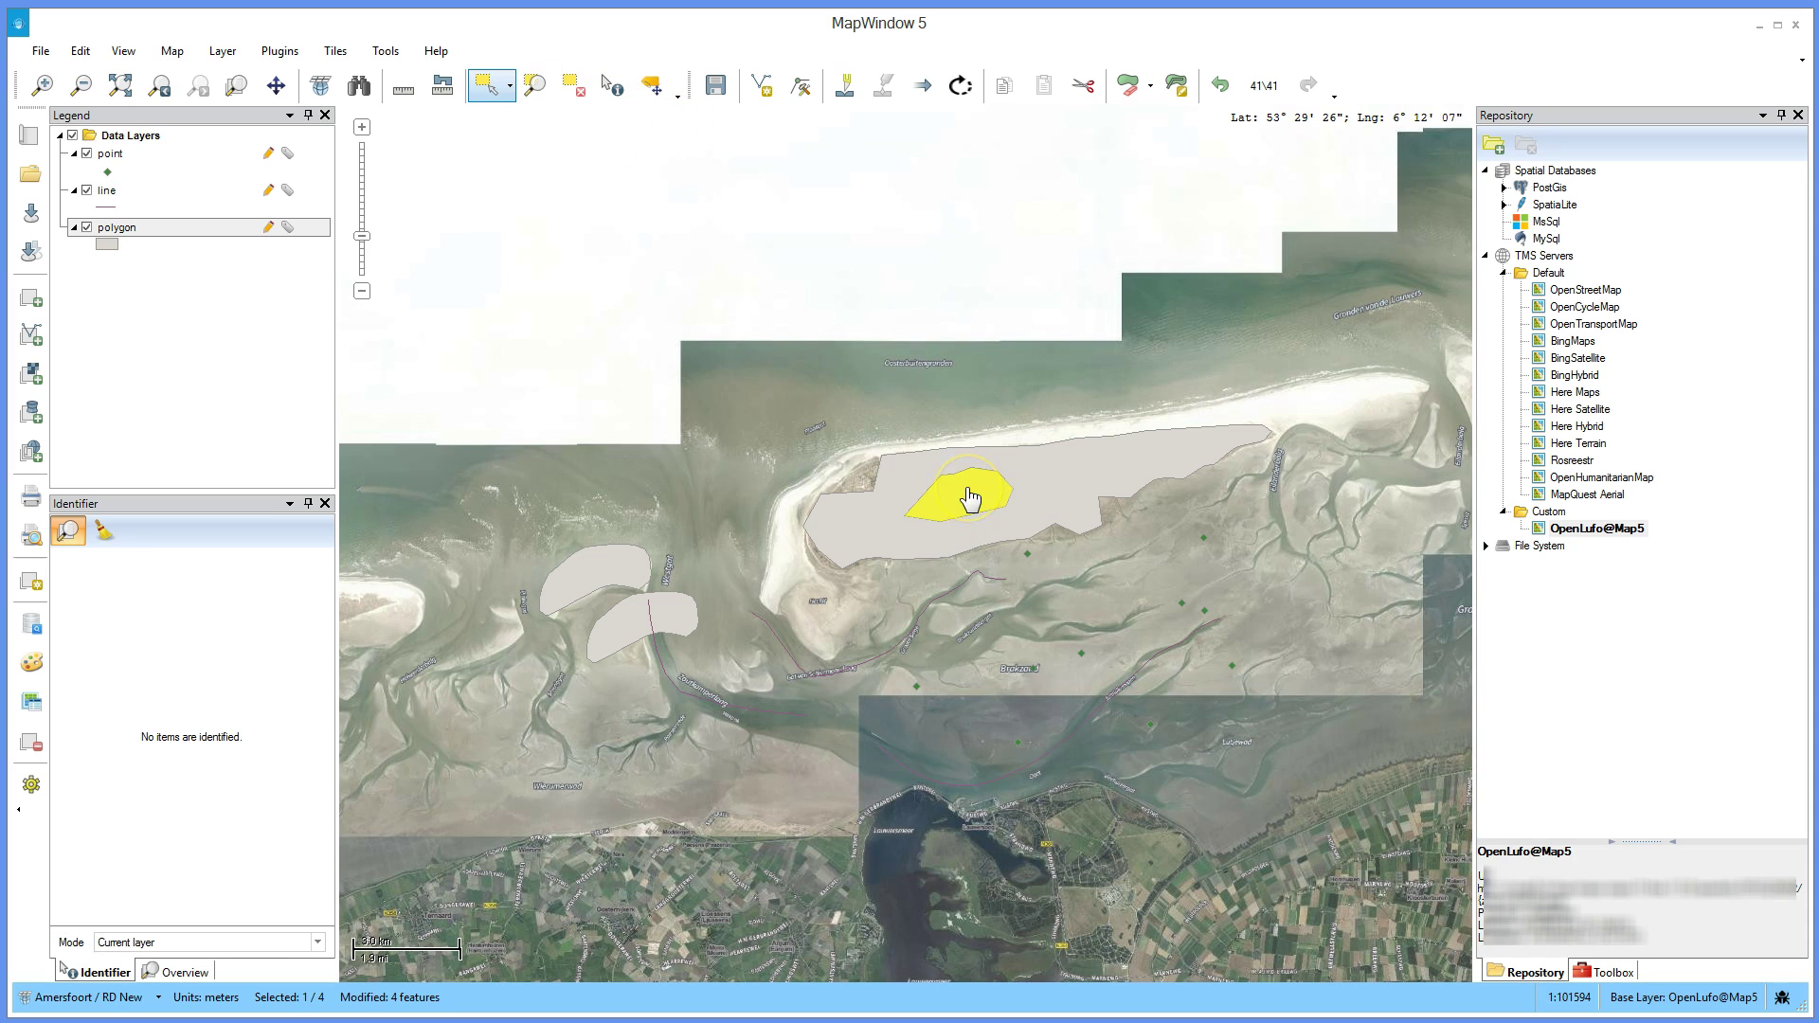
pyautogui.rightClick(969, 498)
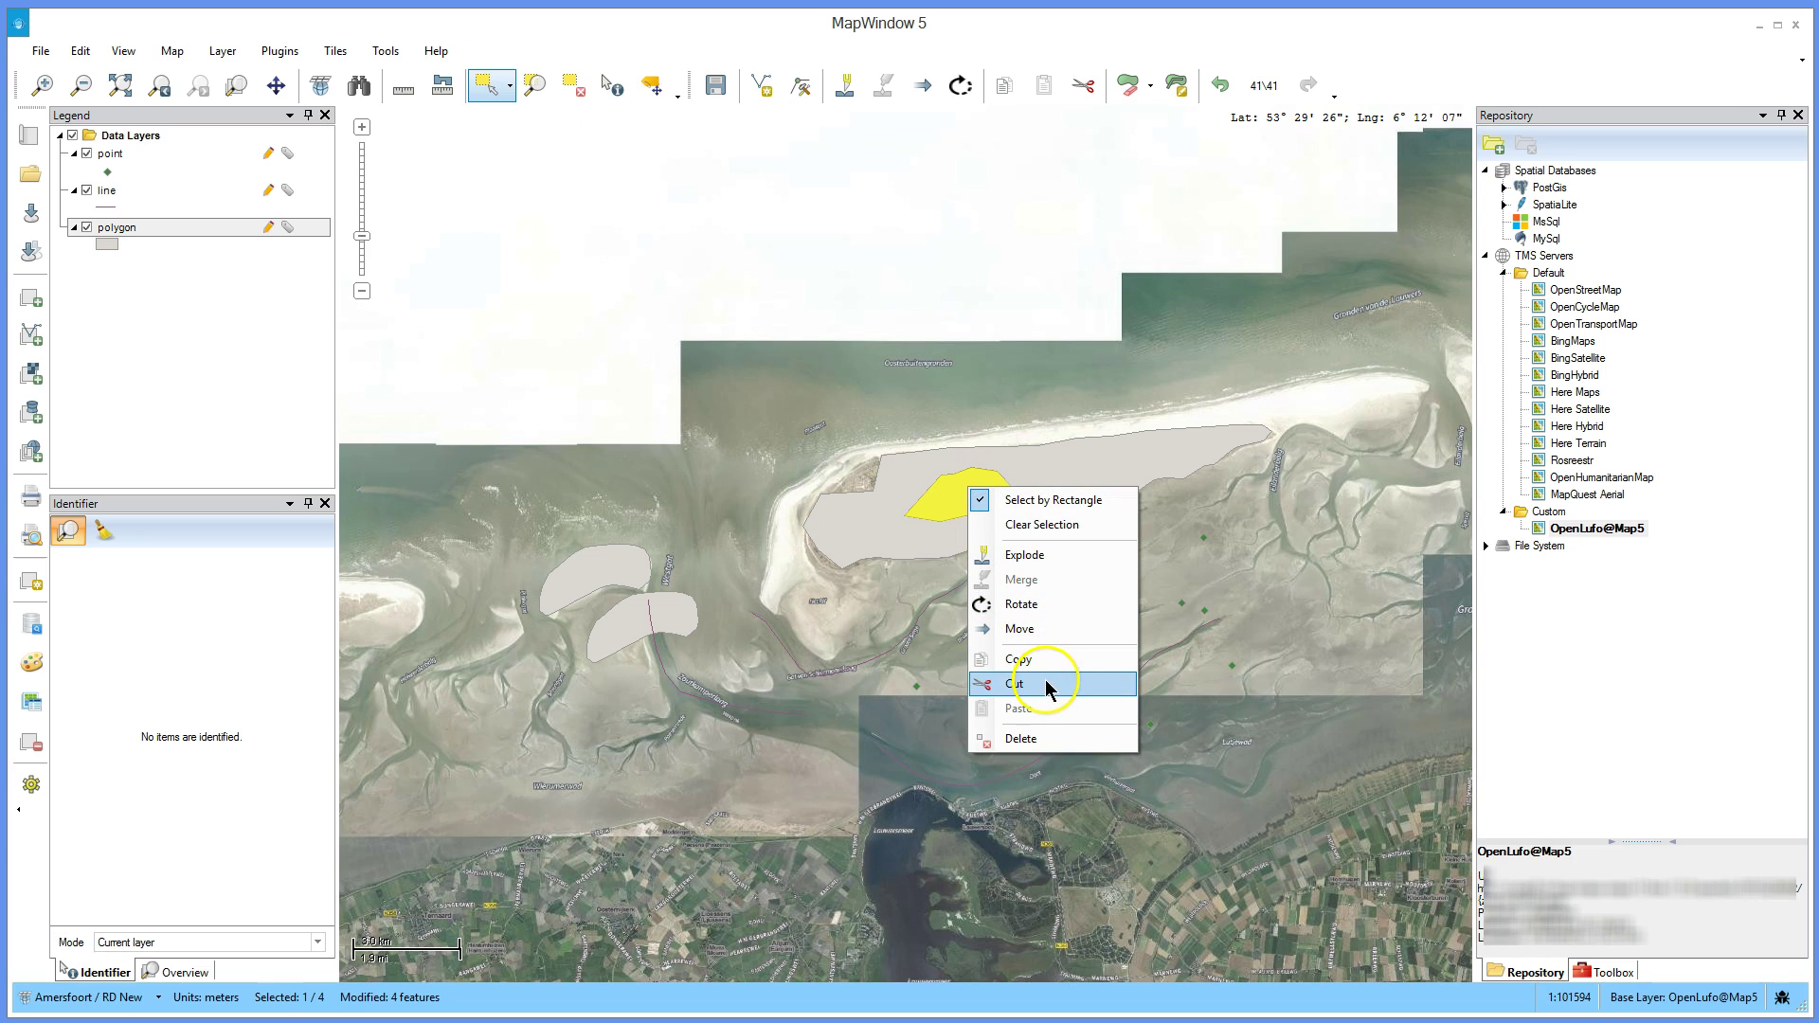
pyautogui.click(1045, 645)
pyautogui.moveTo(978, 515); pyautogui.dragTo(1005, 394)
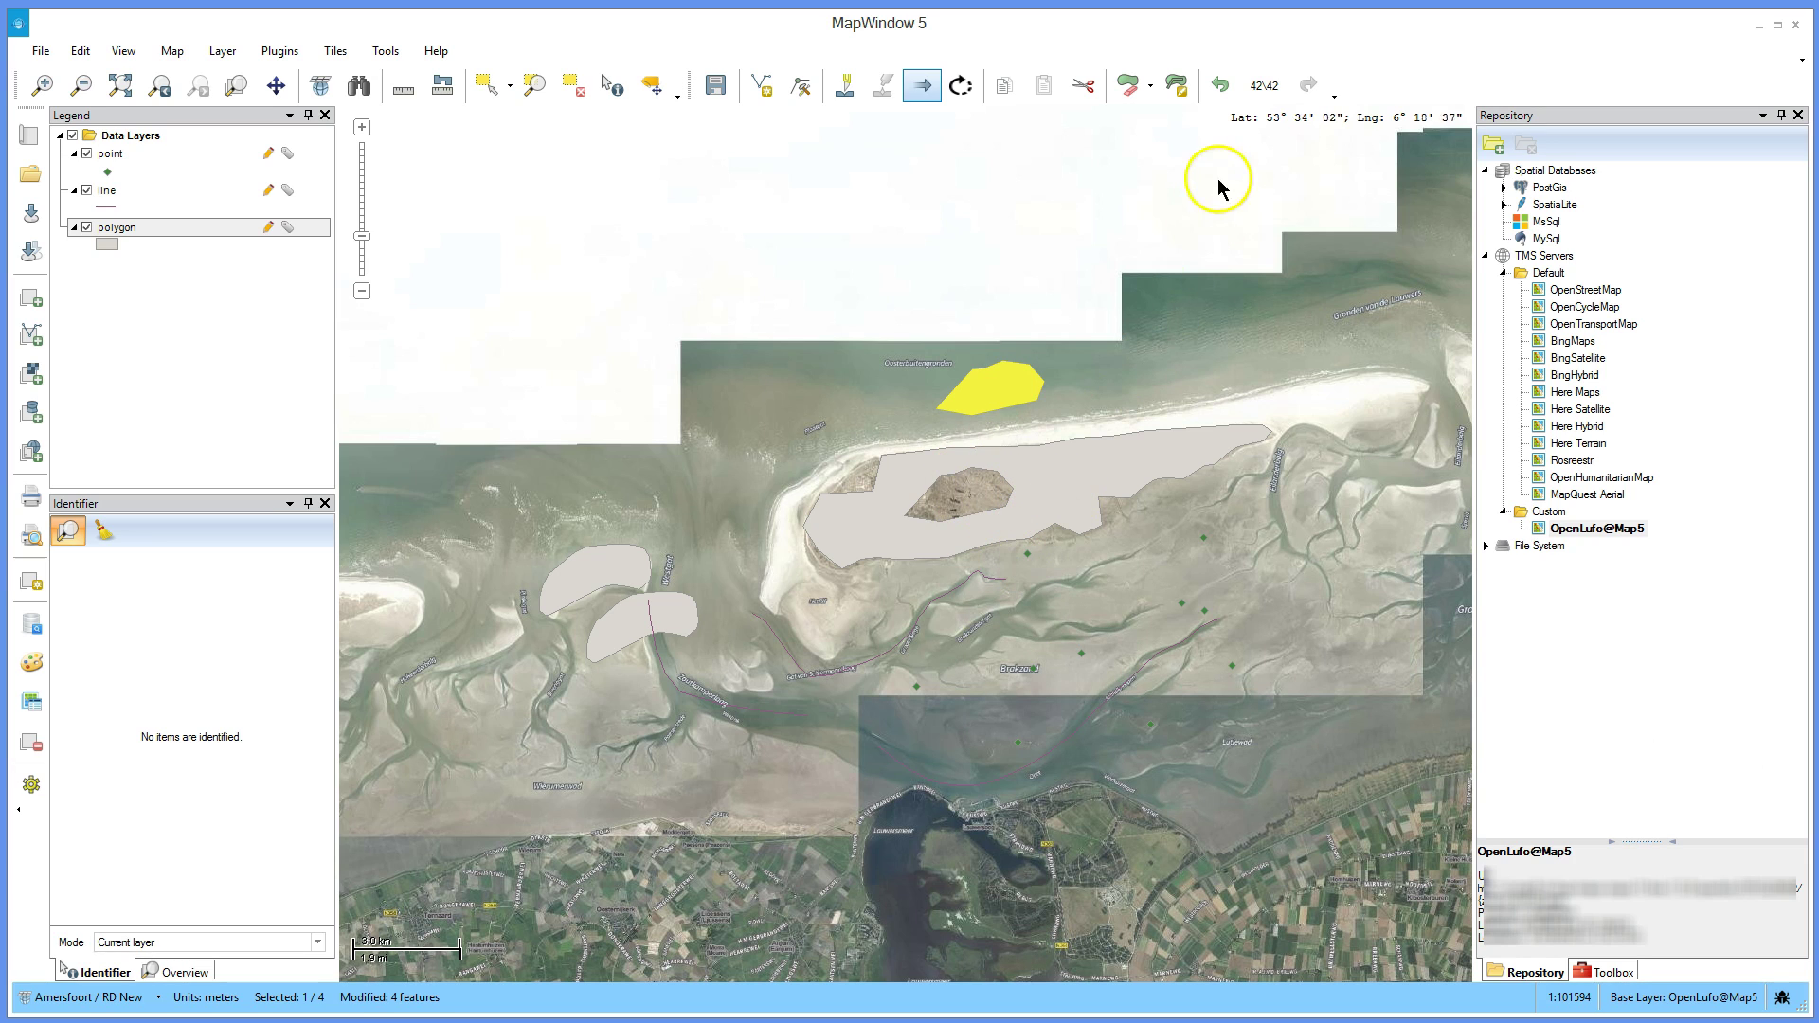
pyautogui.click(1221, 92)
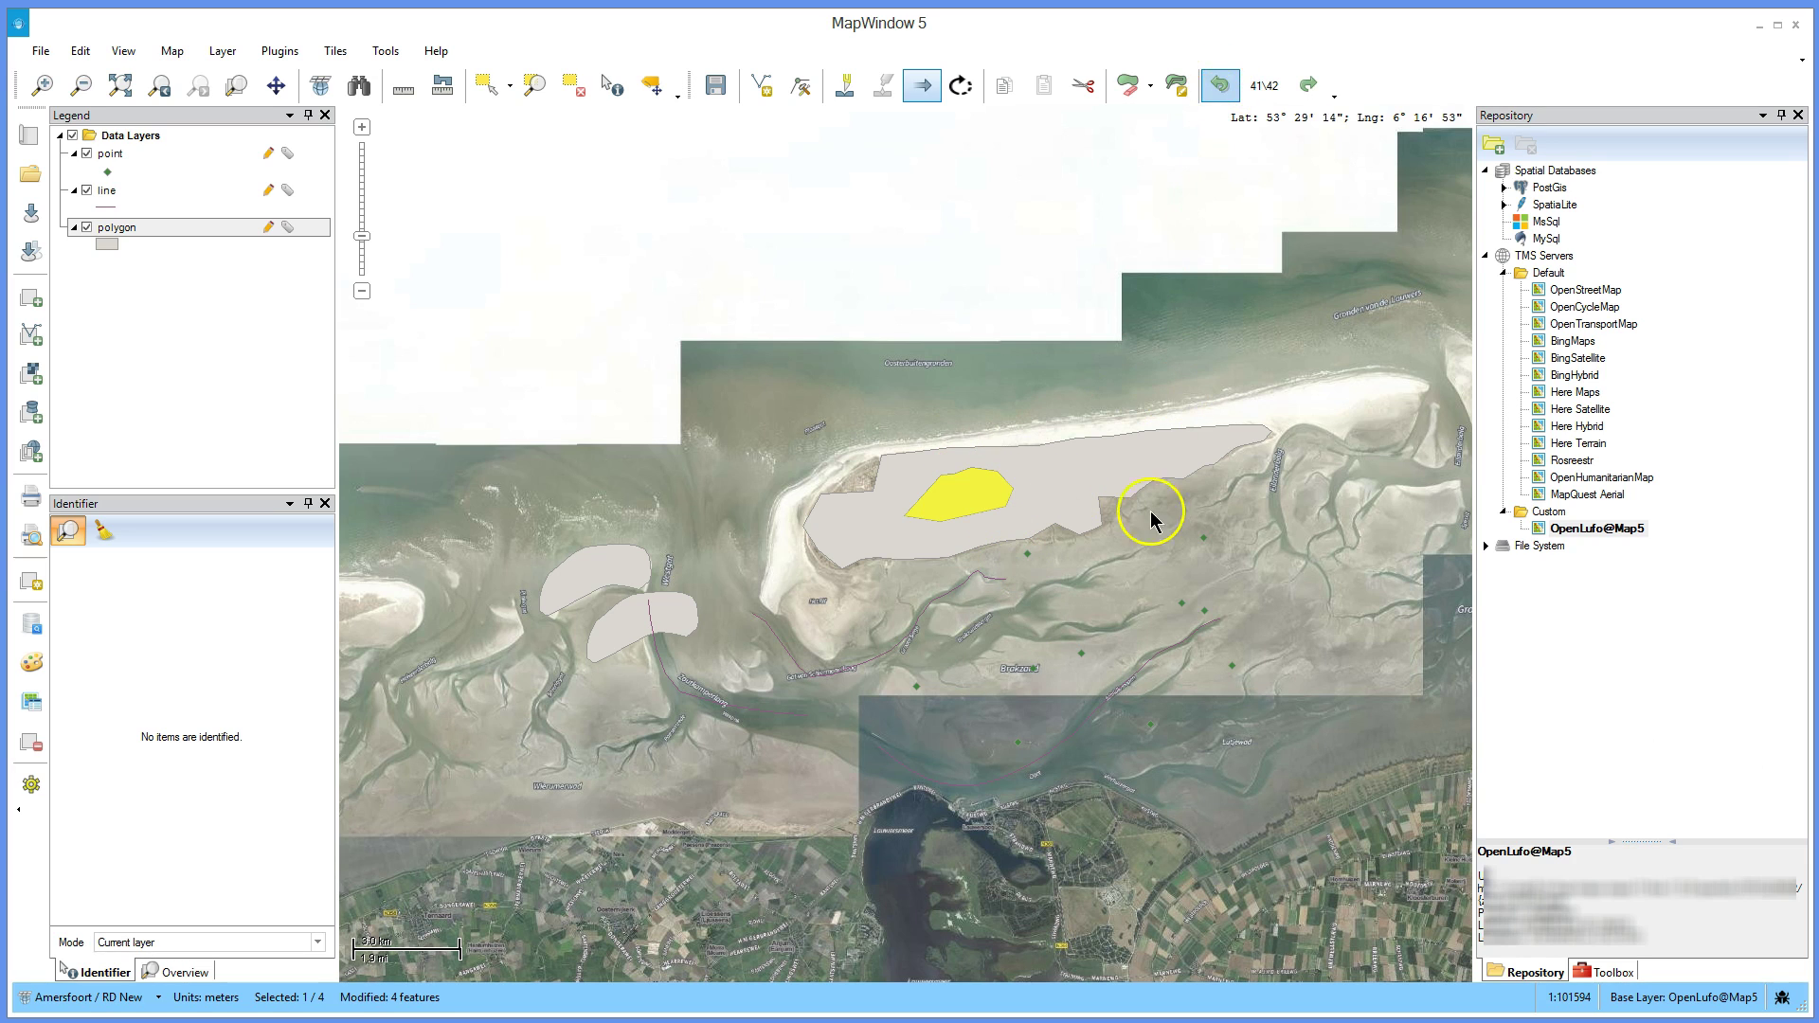
pyautogui.click(1179, 91)
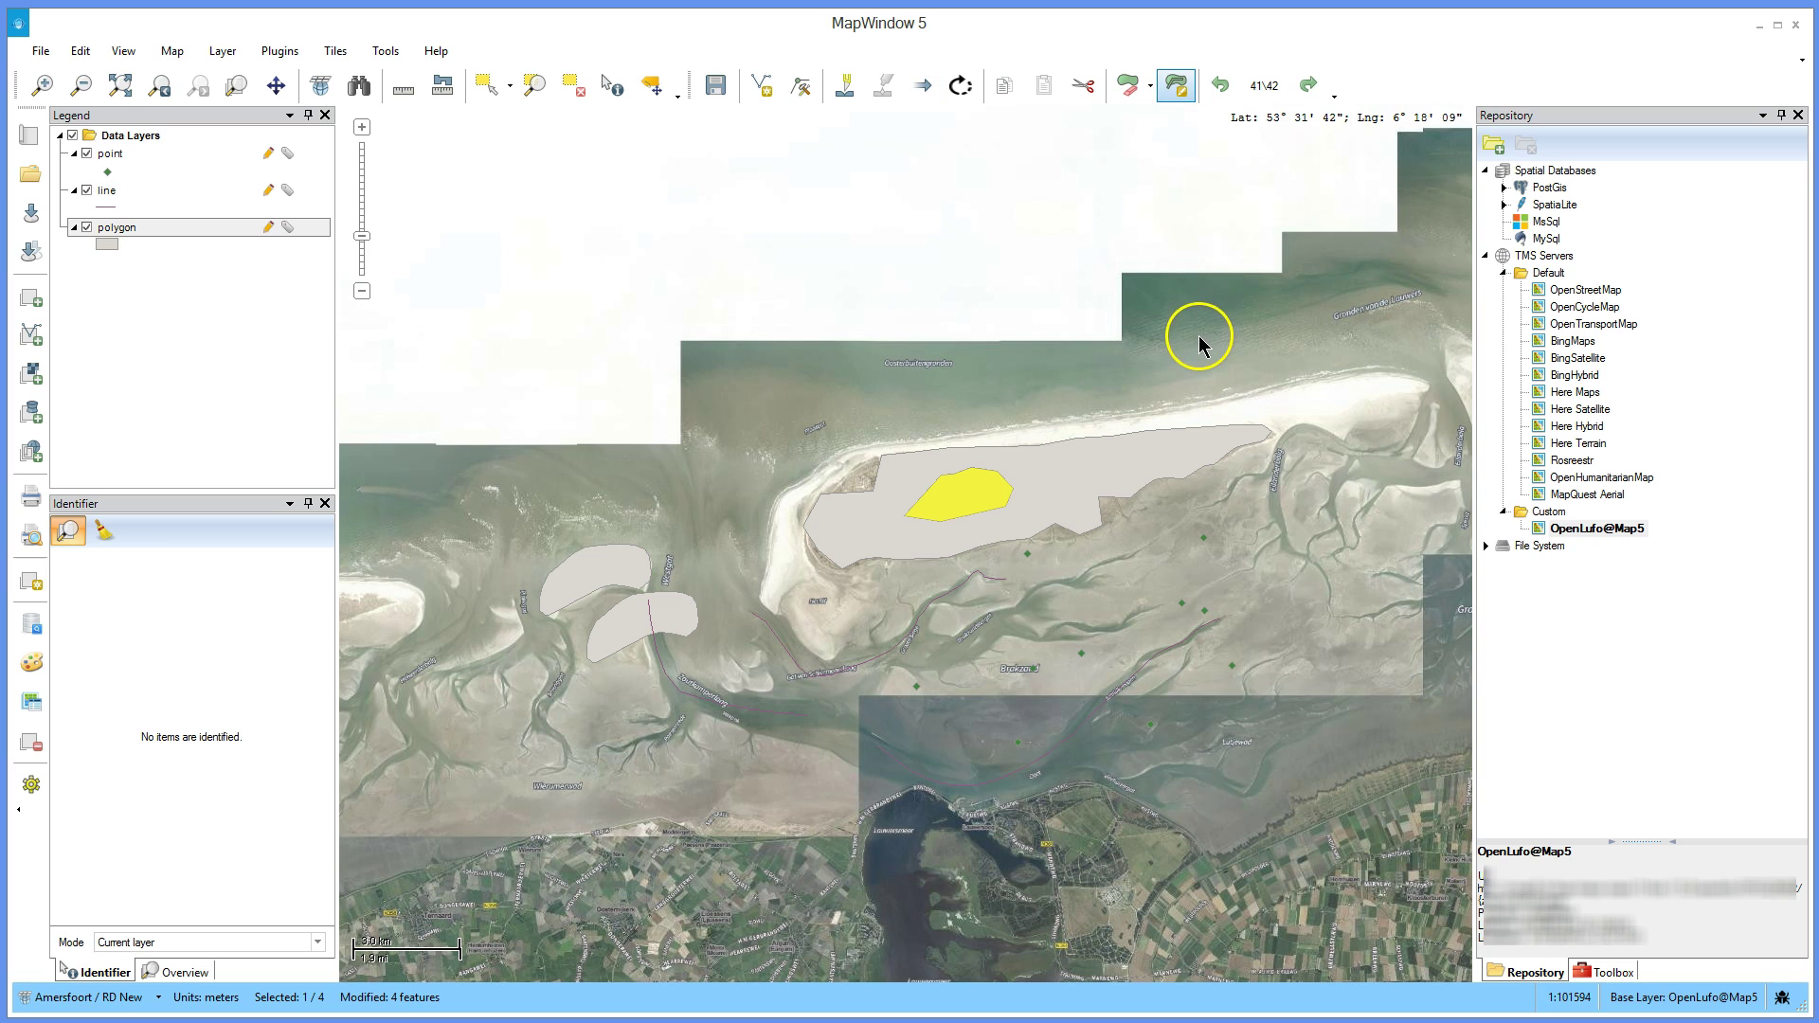
pyautogui.click(1100, 395)
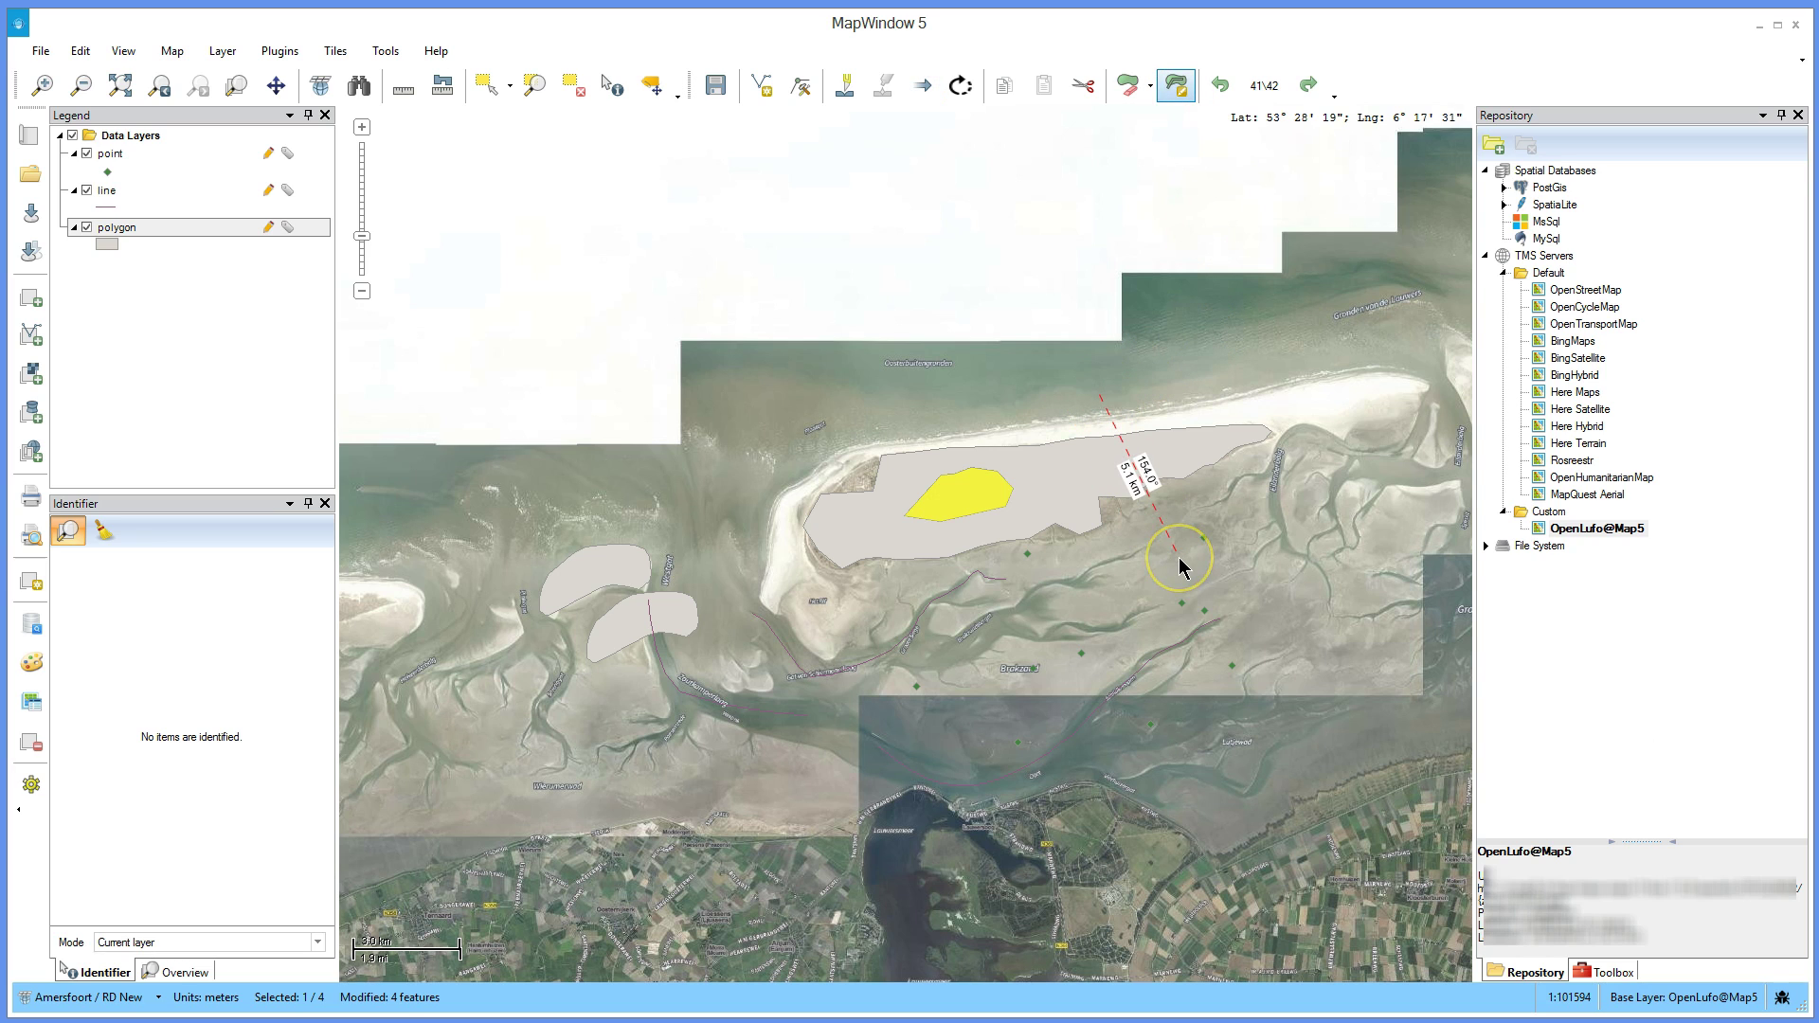
pyautogui.rightClick(1180, 566)
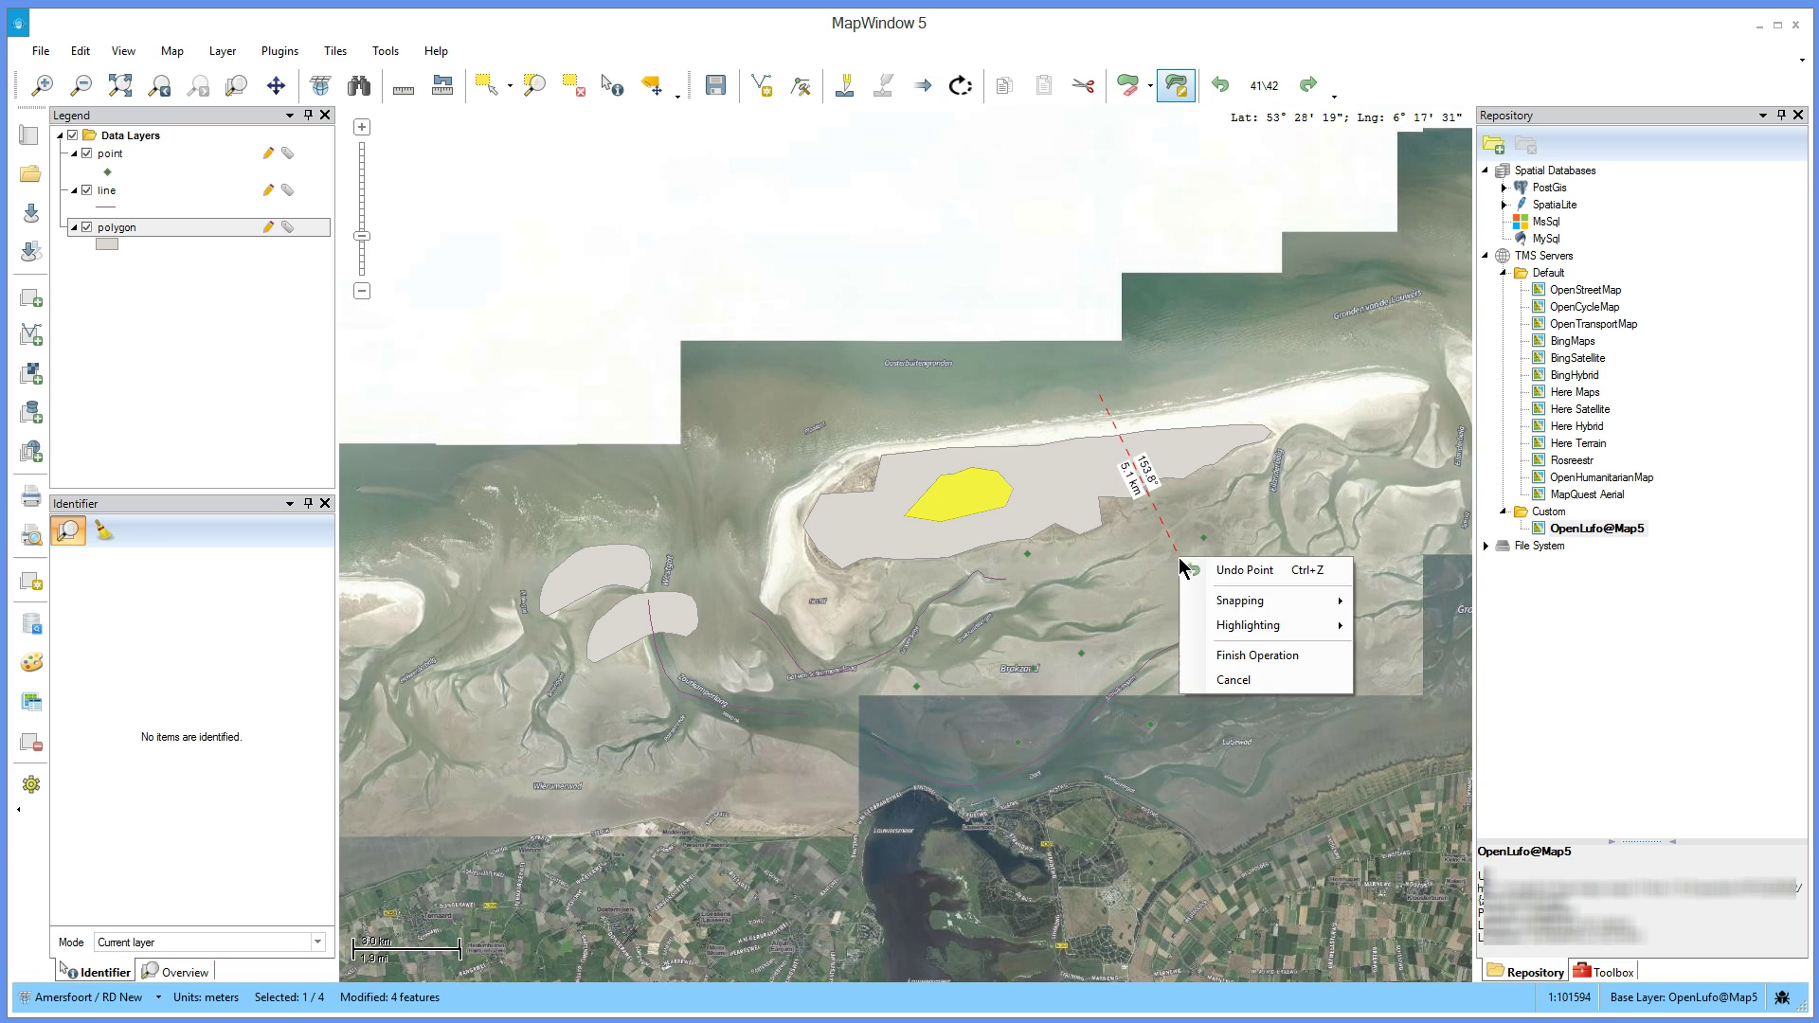
pyautogui.click(1238, 660)
pyautogui.click(510, 85)
pyautogui.click(512, 104)
pyautogui.click(1098, 473)
pyautogui.click(1165, 460)
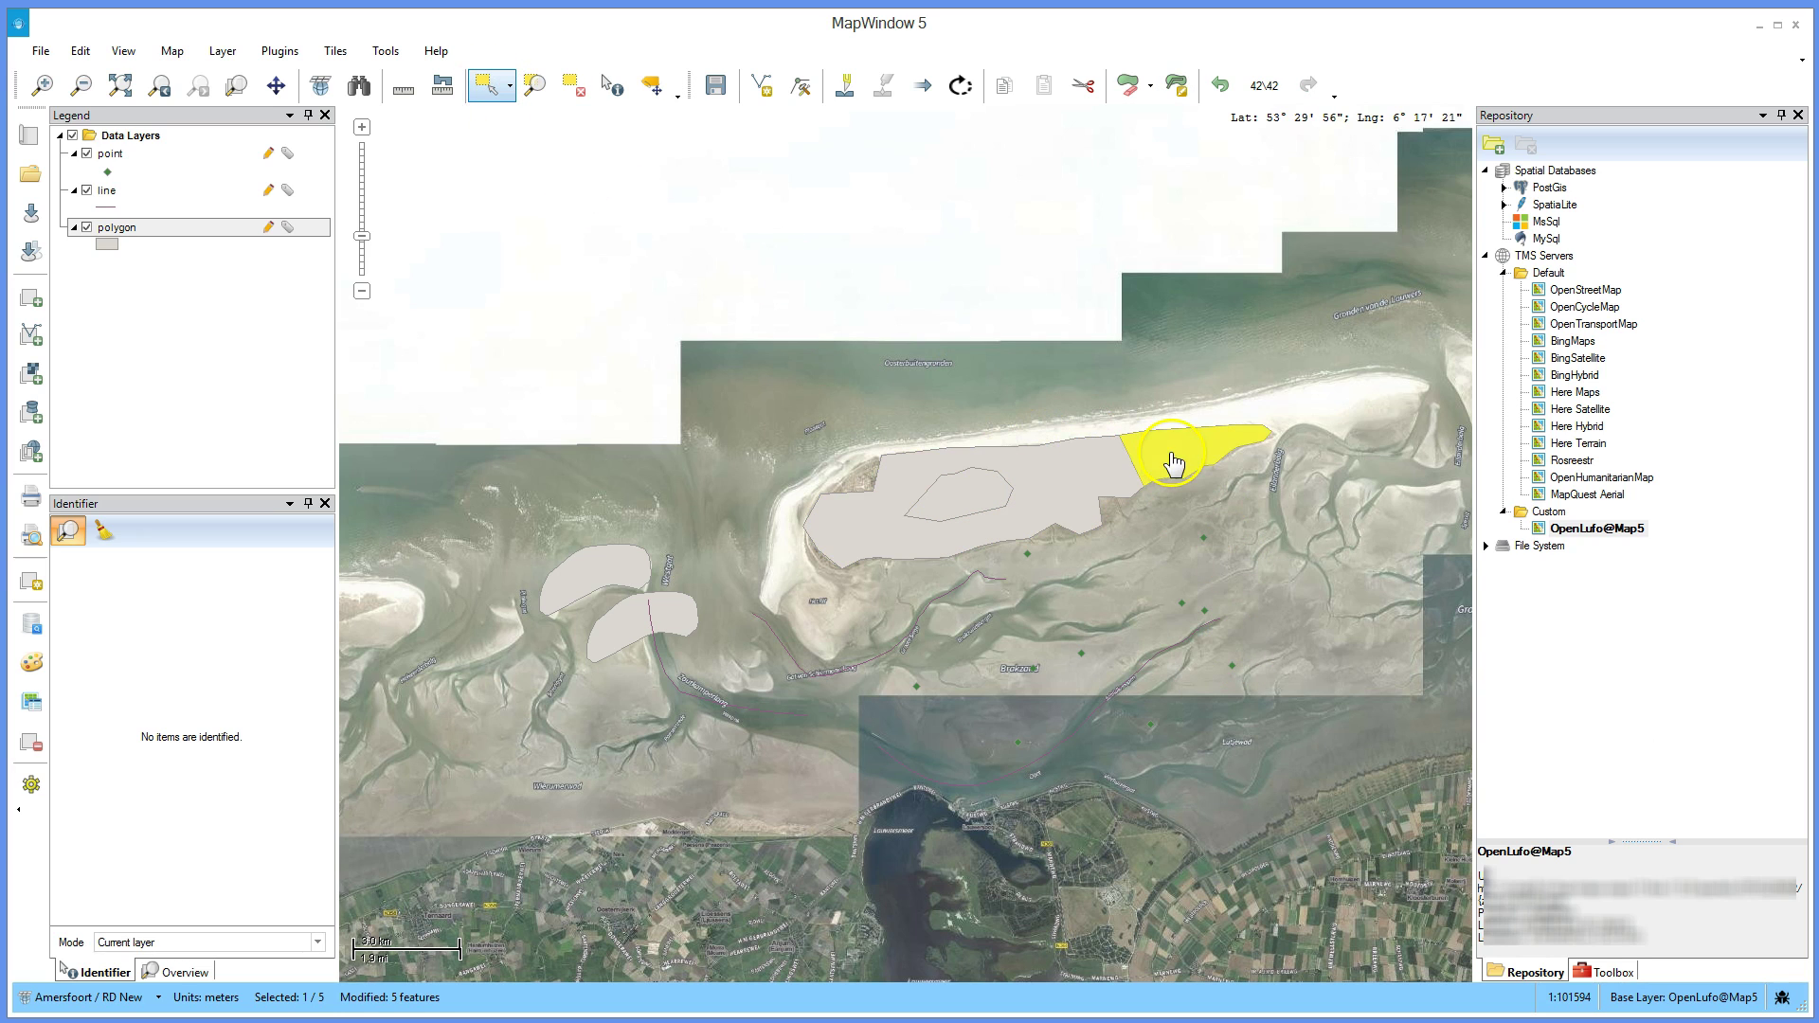
pyautogui.click(1196, 519)
pyautogui.hotkey('ctrl', 'z')
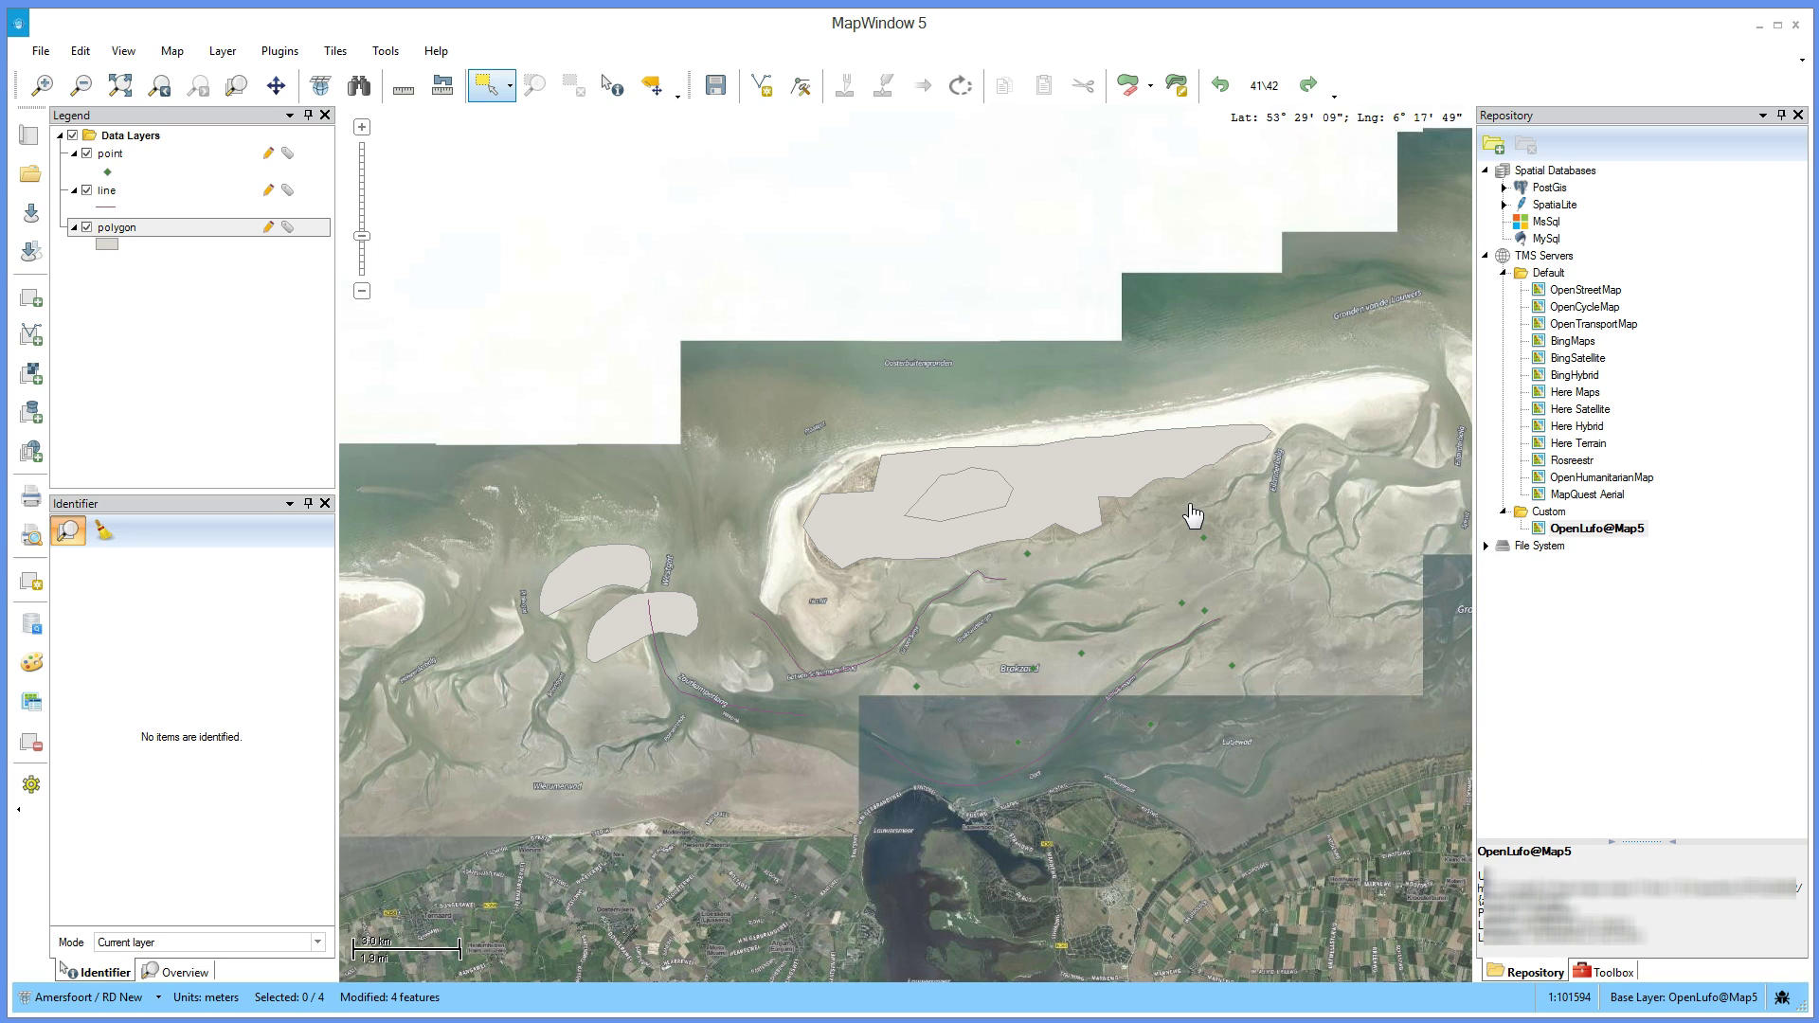
# - Box-select the small inner and large island polygons, merge them, and select the merged island
pyautogui.moveTo(1042, 510); pyautogui.dragTo(968, 500)
pyautogui.click(969, 501)
pyautogui.click(1061, 501)
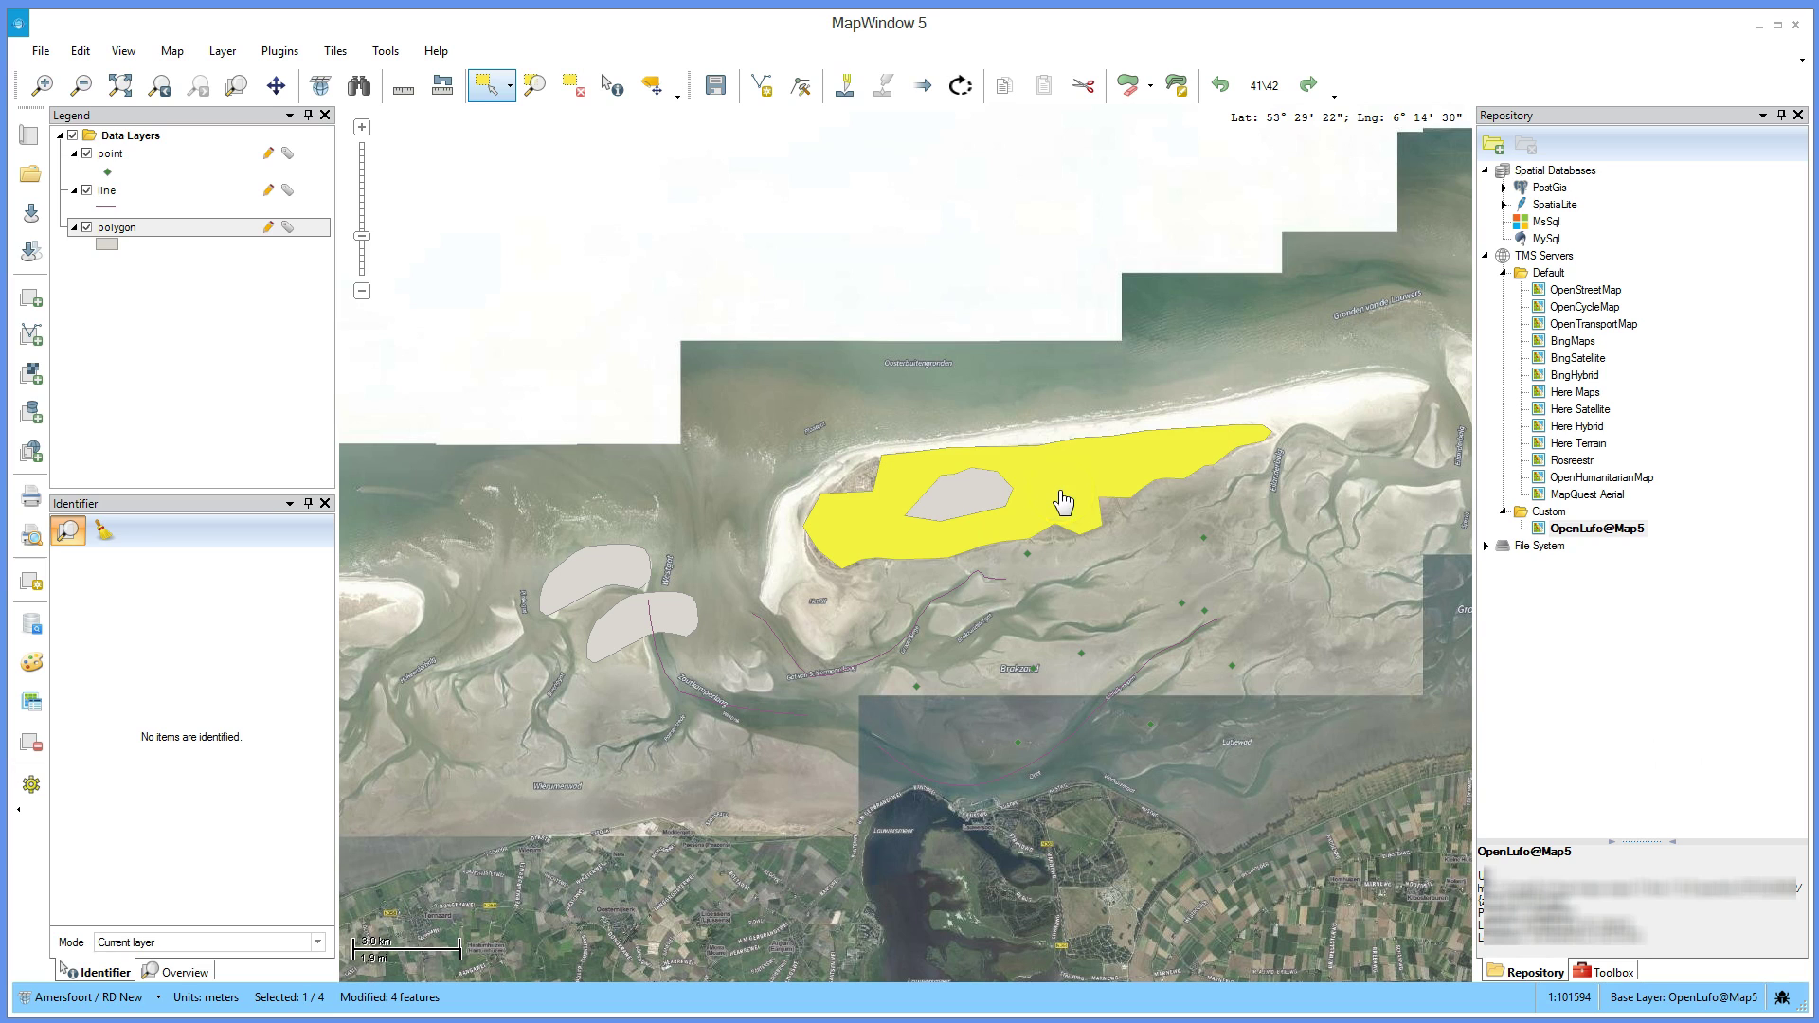
pyautogui.click(1039, 551)
pyautogui.moveTo(770, 425); pyautogui.dragTo(1250, 590)
pyautogui.rightClick(975, 486)
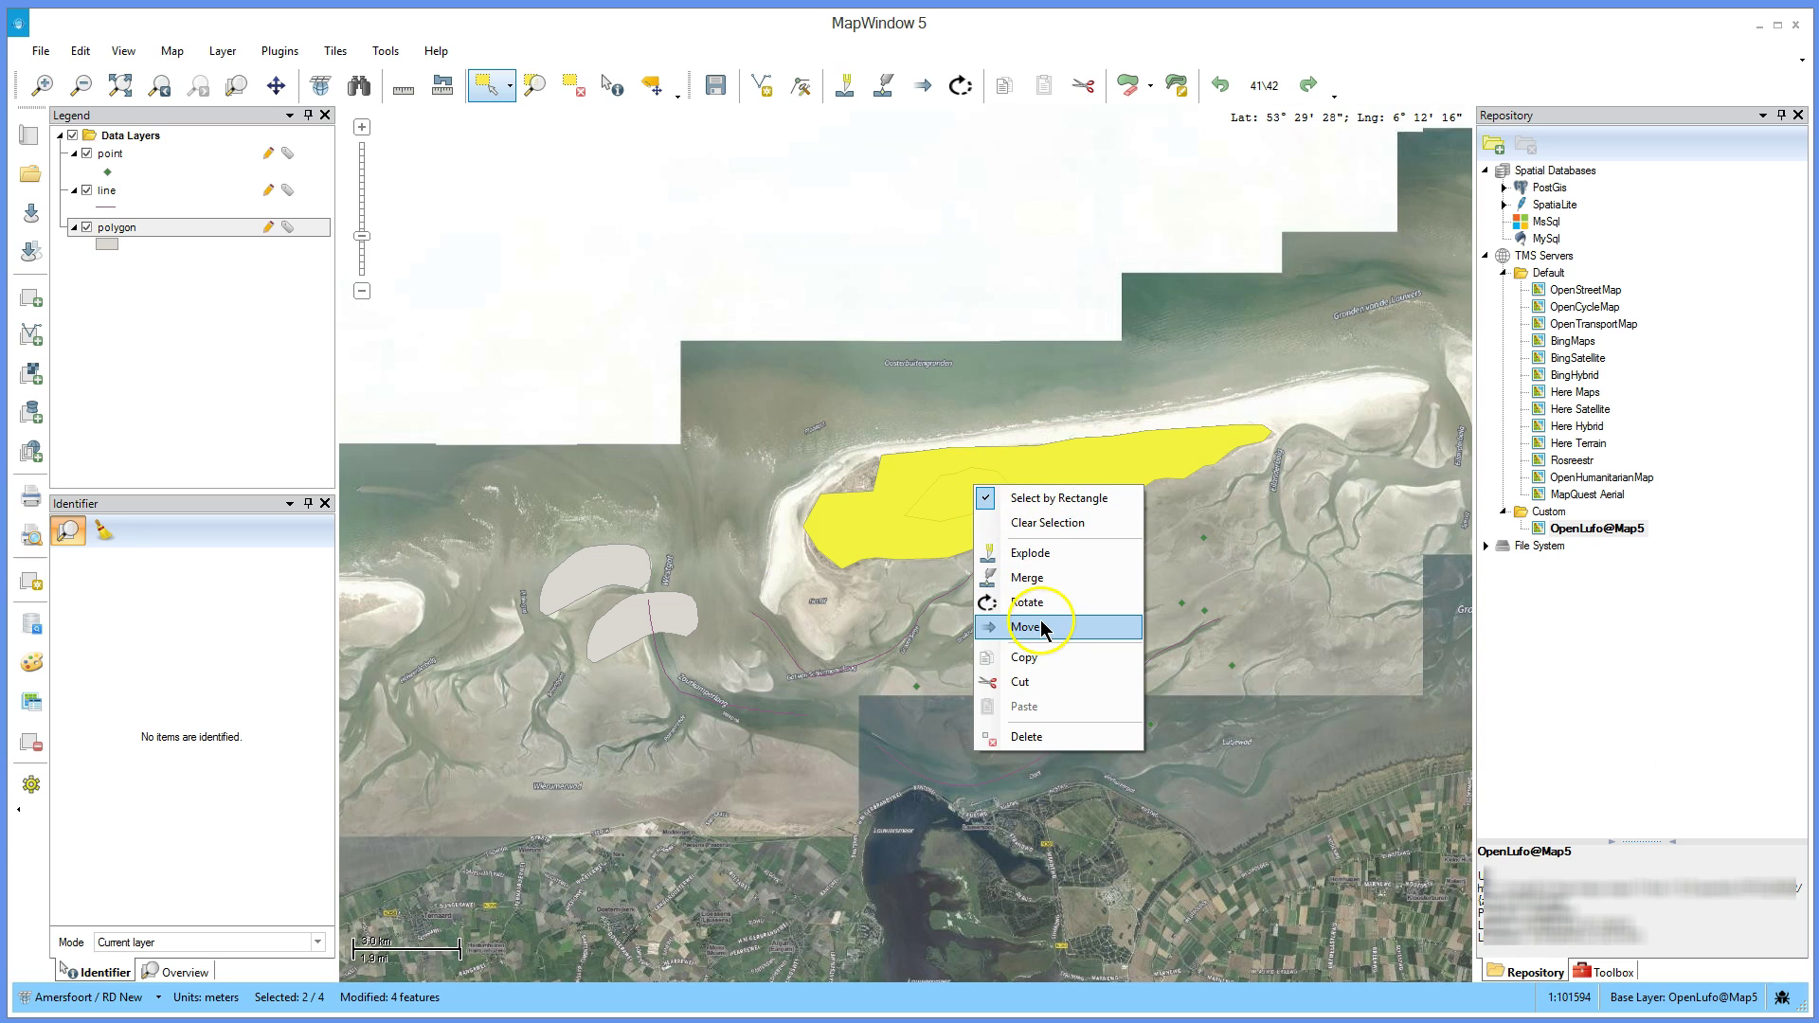
pyautogui.click(1038, 580)
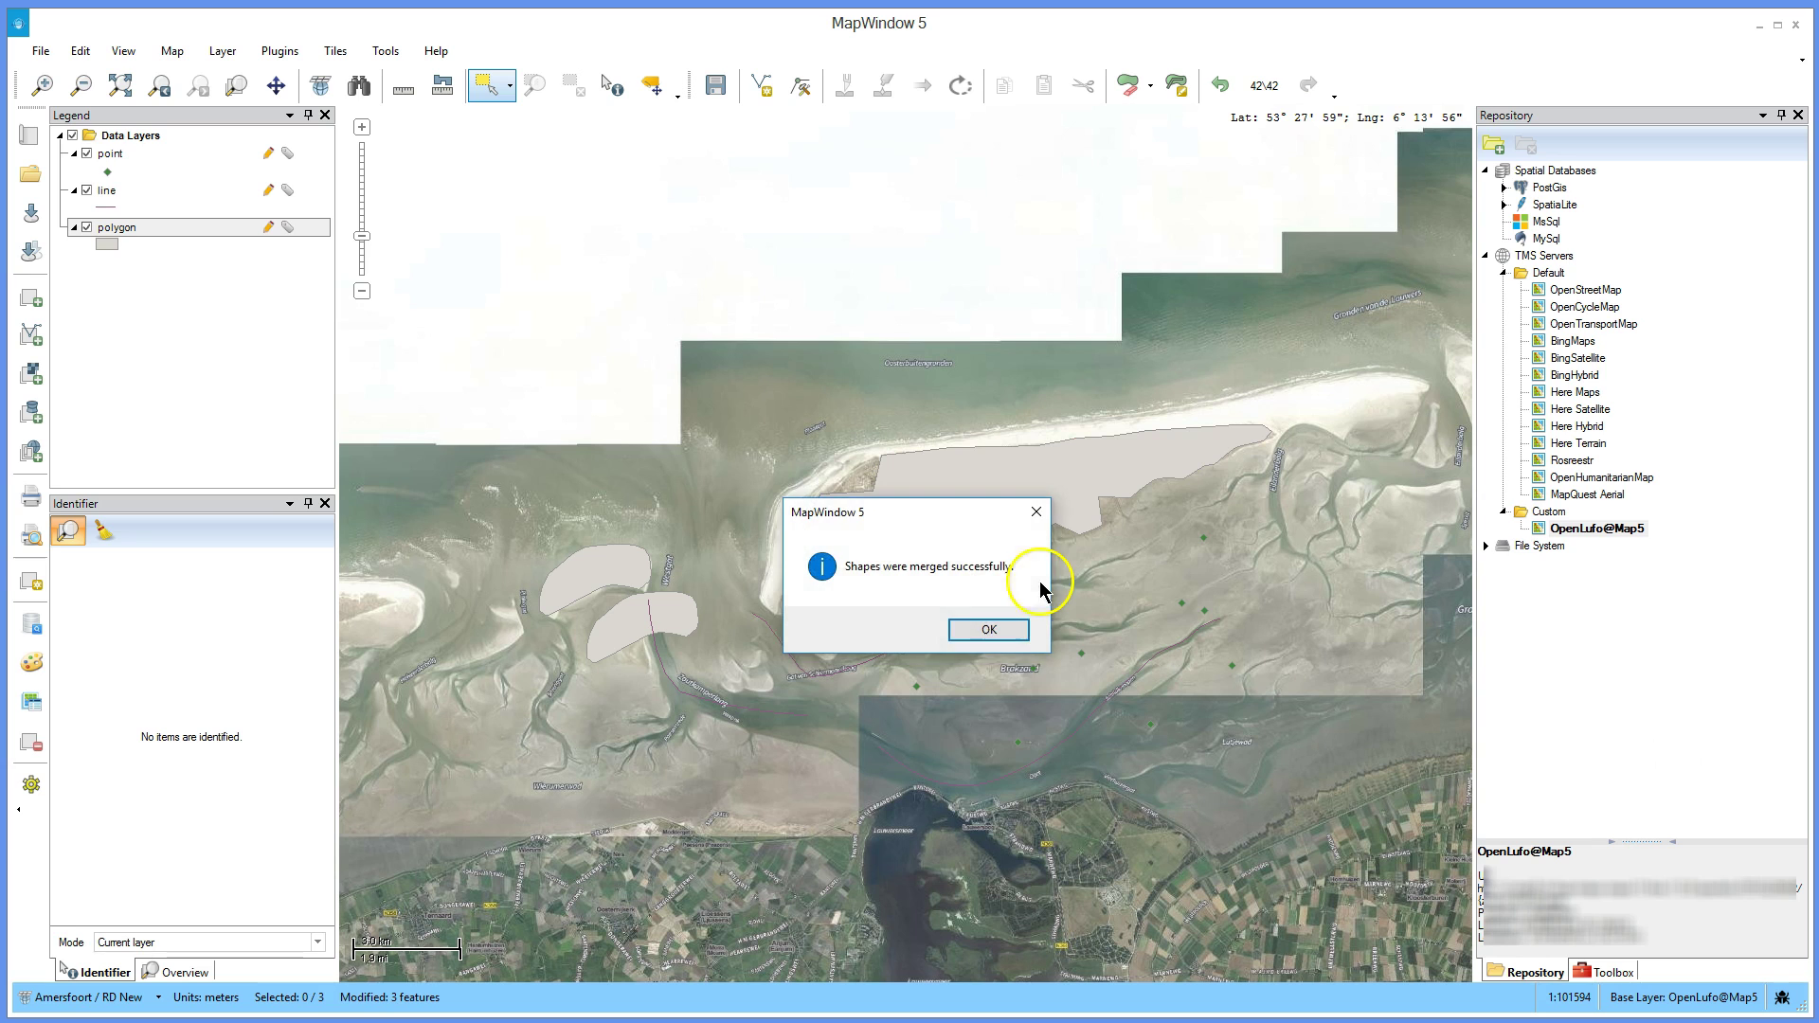
pyautogui.click(990, 631)
pyautogui.click(1007, 505)
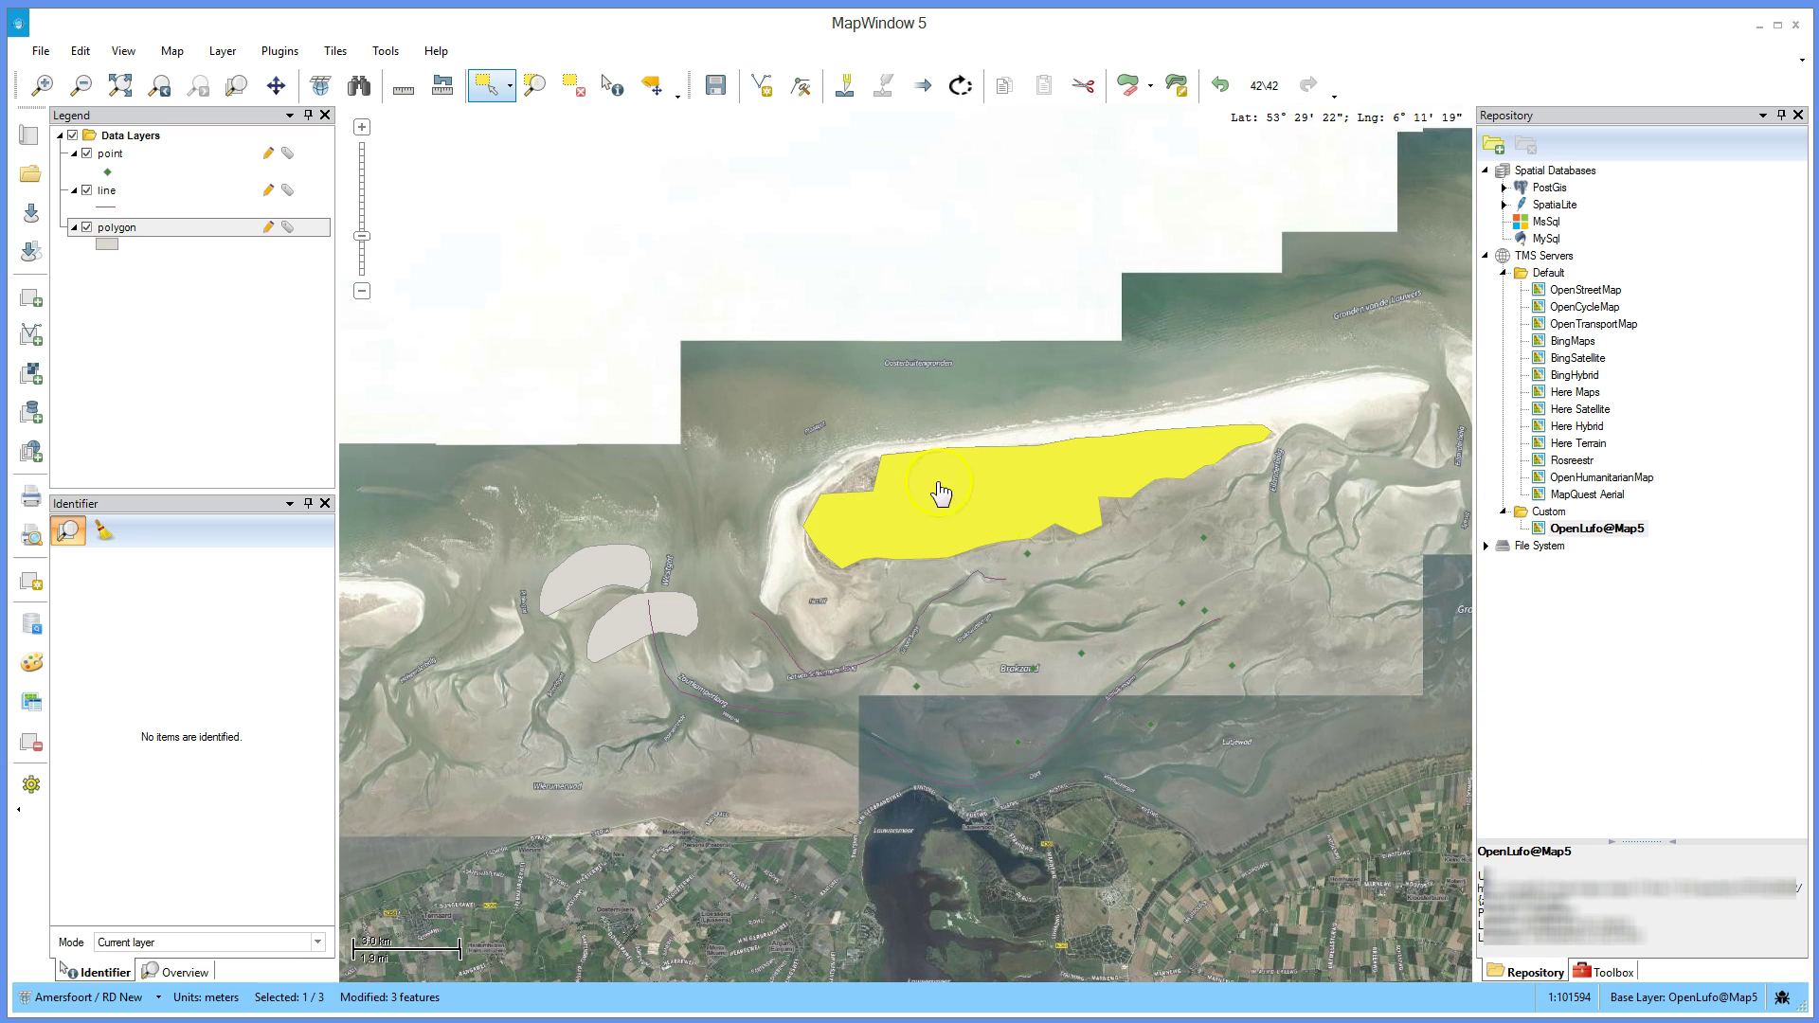